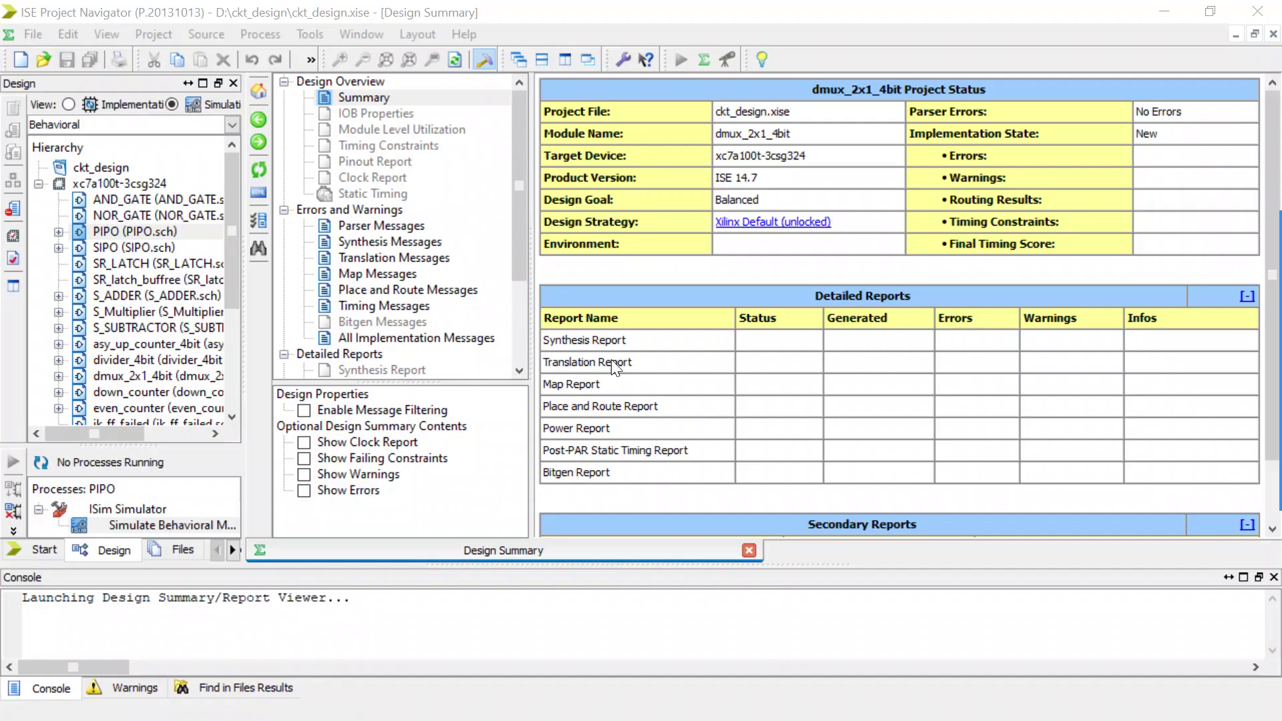
Step: Add a new schematic source named piso to the xc7a100t-3csg324 device in the project
{"action": "left_click", "coordinate": [111, 181]}
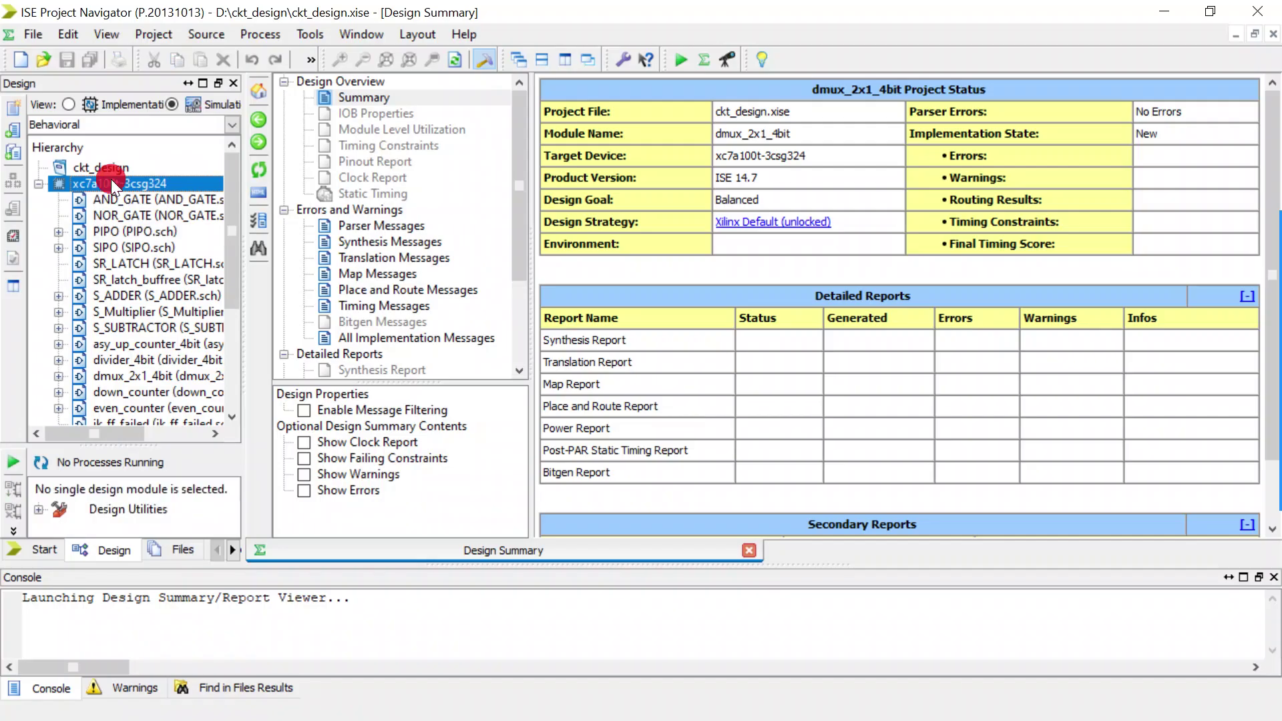
{"action": "right_click", "coordinate": [112, 182]}
{"action": "left_click", "coordinate": [182, 194]}
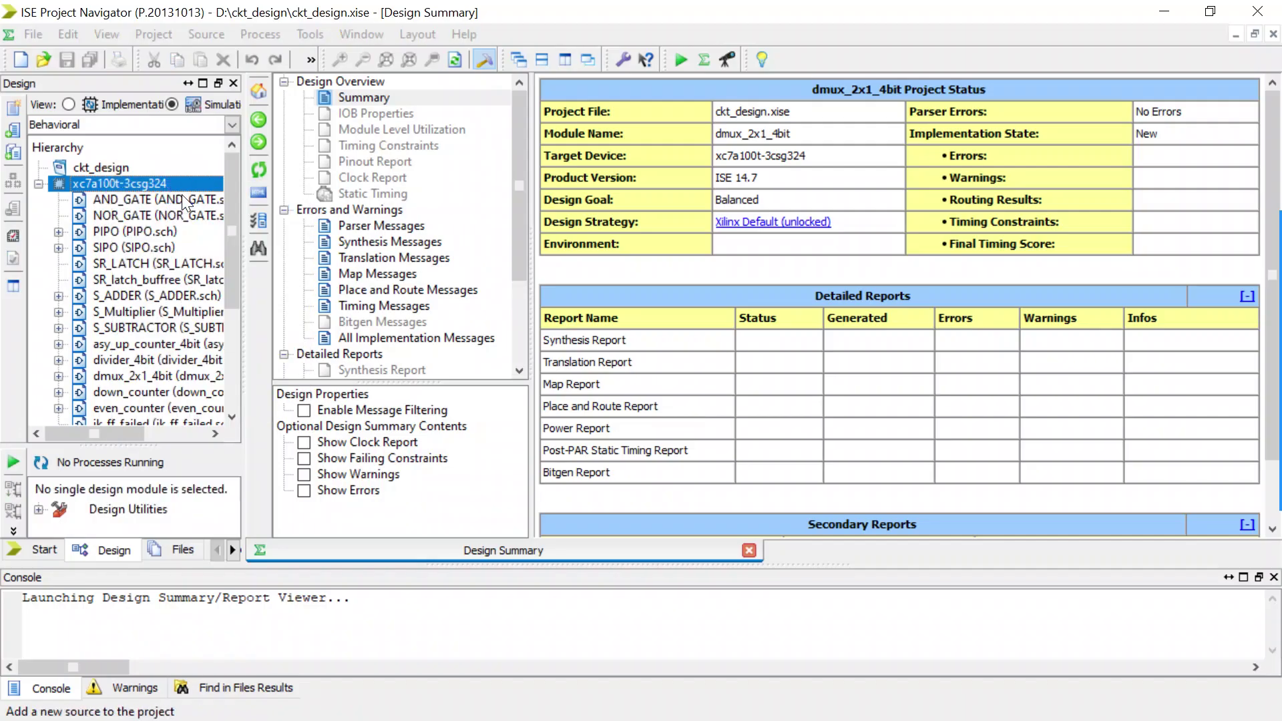
{"action": "left_click", "coordinate": [703, 308]}
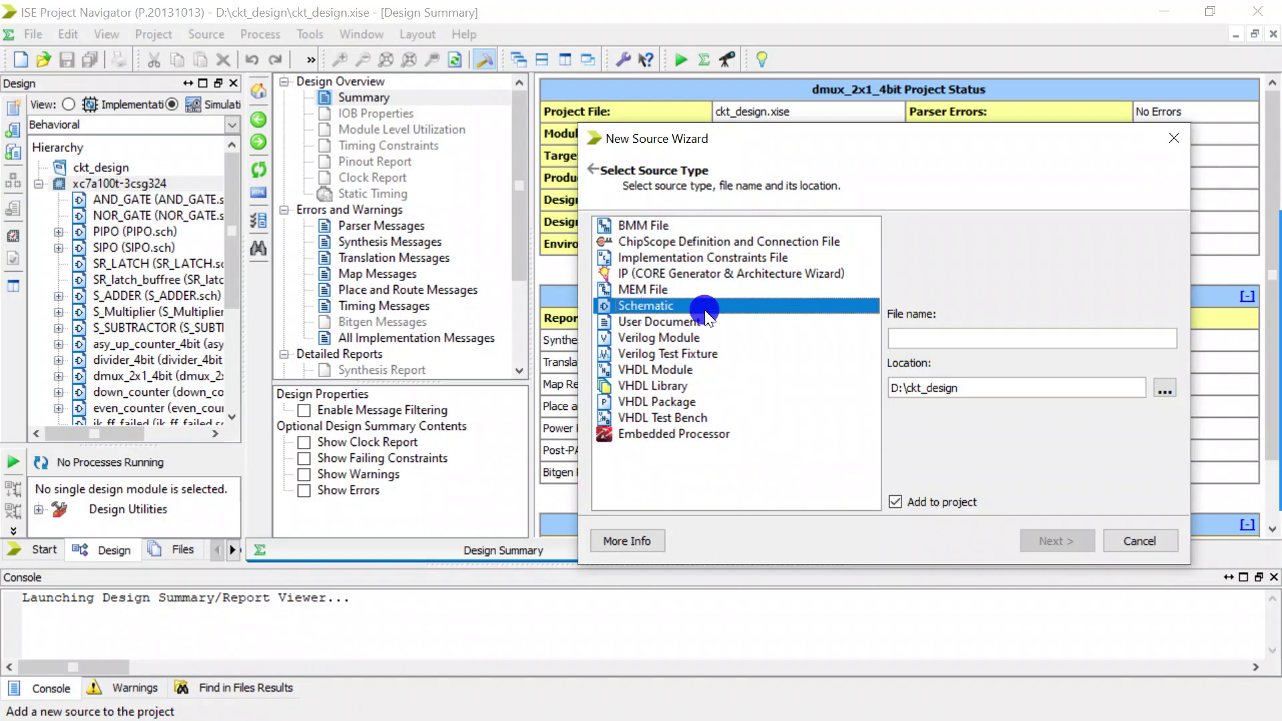
{"action": "left_click", "coordinate": [994, 340]}
{"action": "type", "text": "piso"}
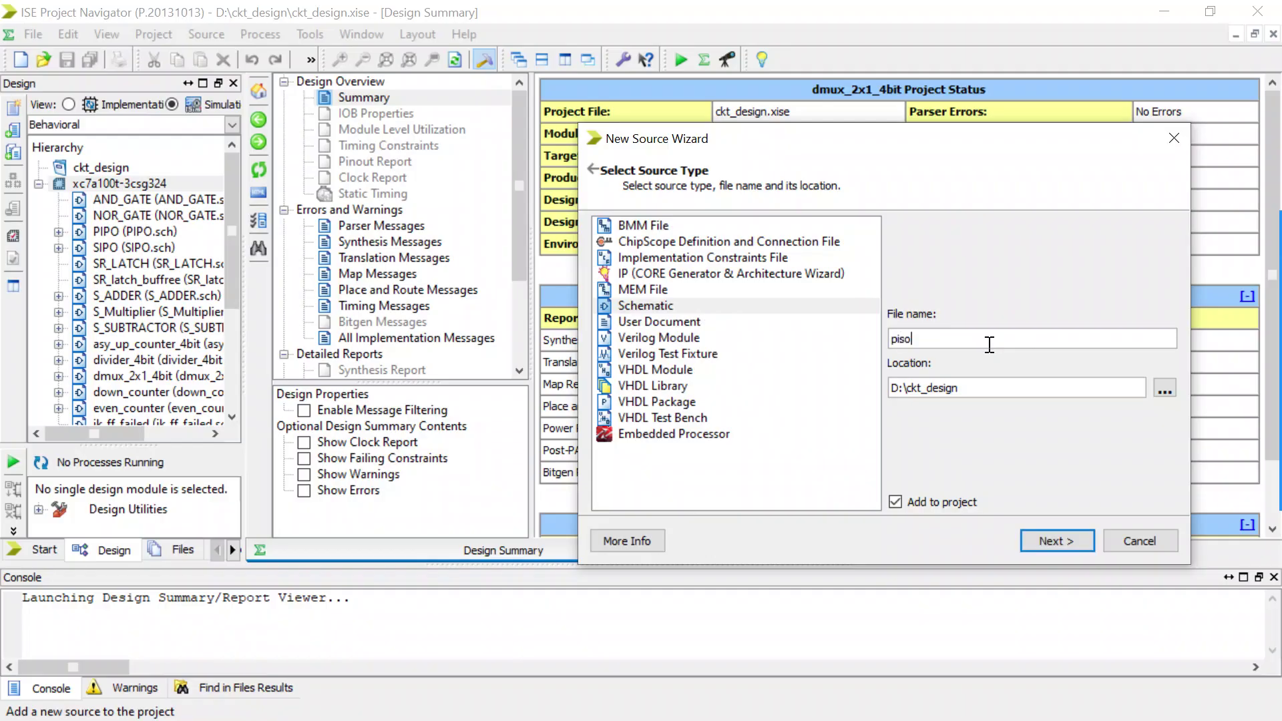
{"action": "left_click", "coordinate": [1045, 539]}
{"action": "left_click", "coordinate": [1056, 540]}
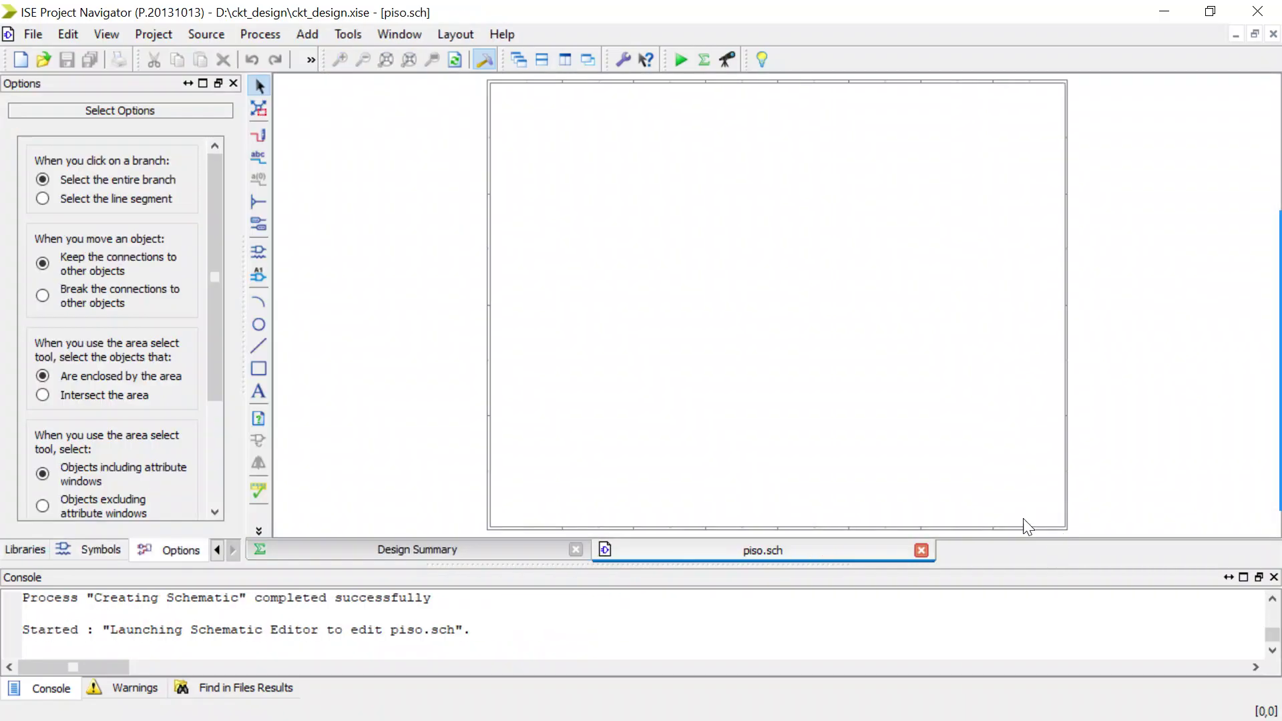
Step: Place four D_FF symbols side by side in a horizontal row on the schematic sheet
{"action": "left_click", "coordinate": [265, 252]}
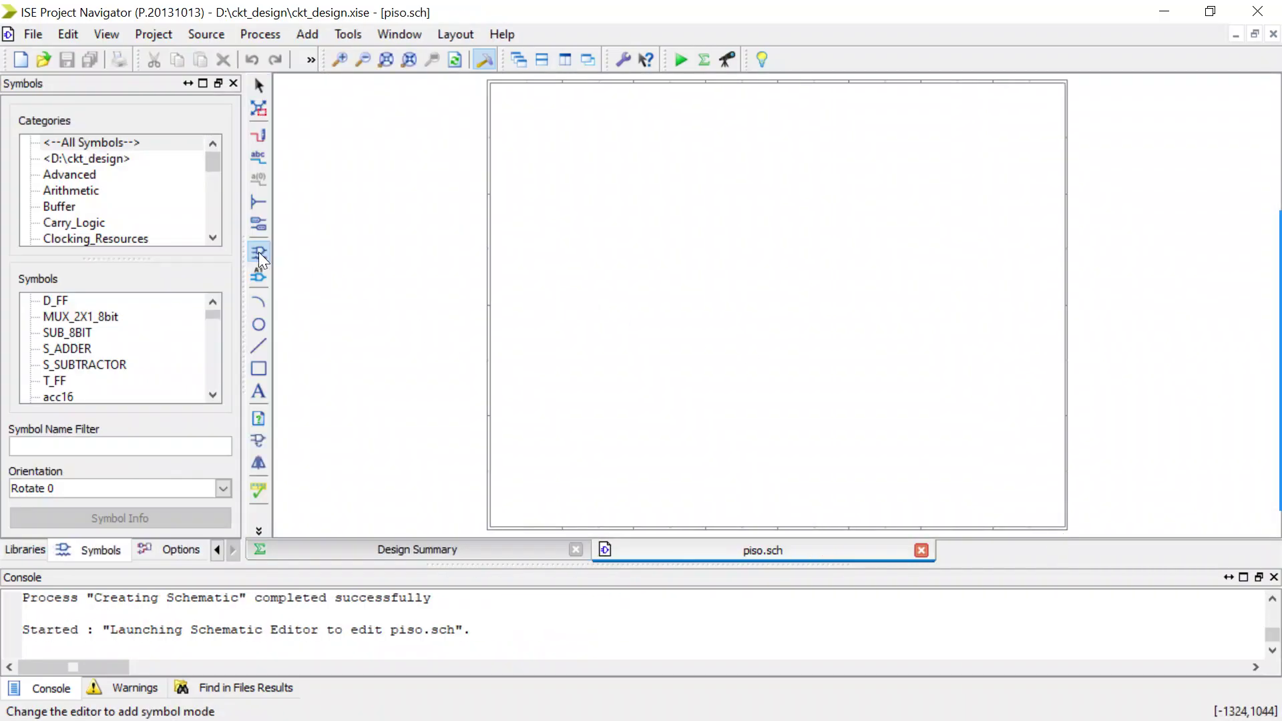
{"action": "left_click", "coordinate": [57, 299]}
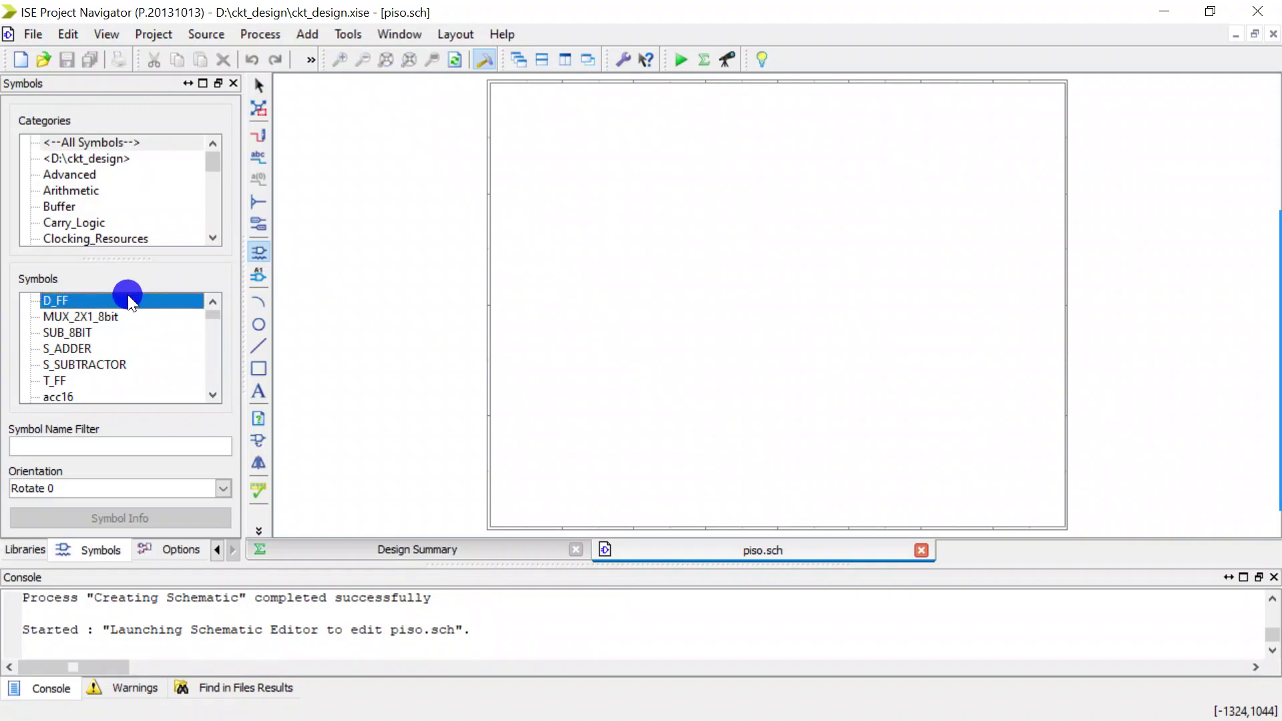
{"action": "left_click", "coordinate": [655, 290]}
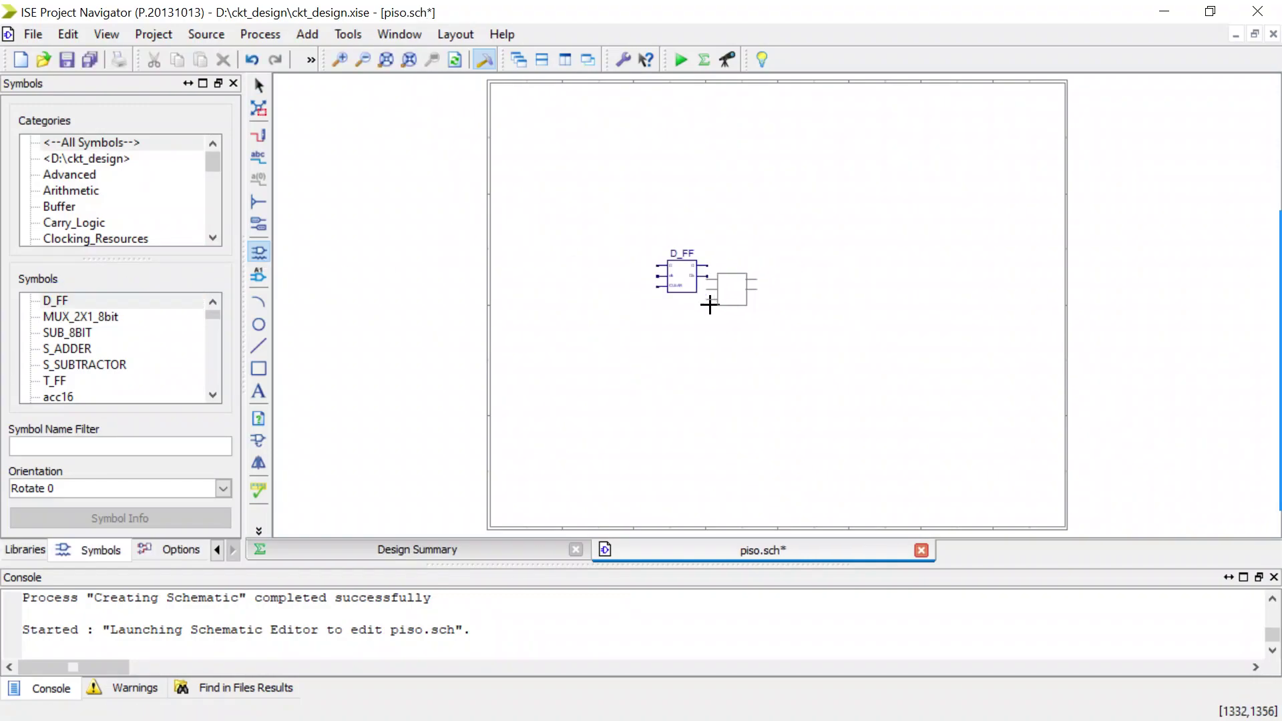
{"action": "key", "text": "F8"}
{"action": "left_click", "coordinate": [686, 285]}
{"action": "left_click", "coordinate": [793, 287]}
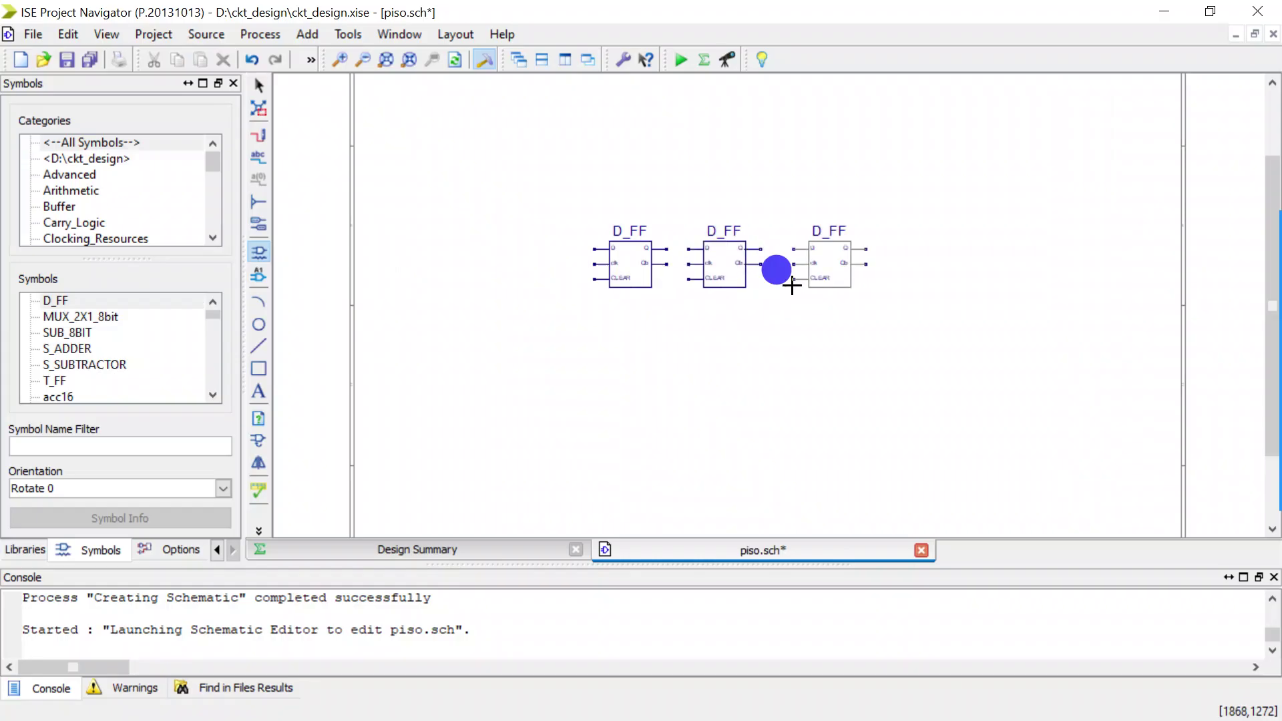
{"action": "left_click", "coordinate": [893, 287]}
{"action": "key", "text": "Escape"}
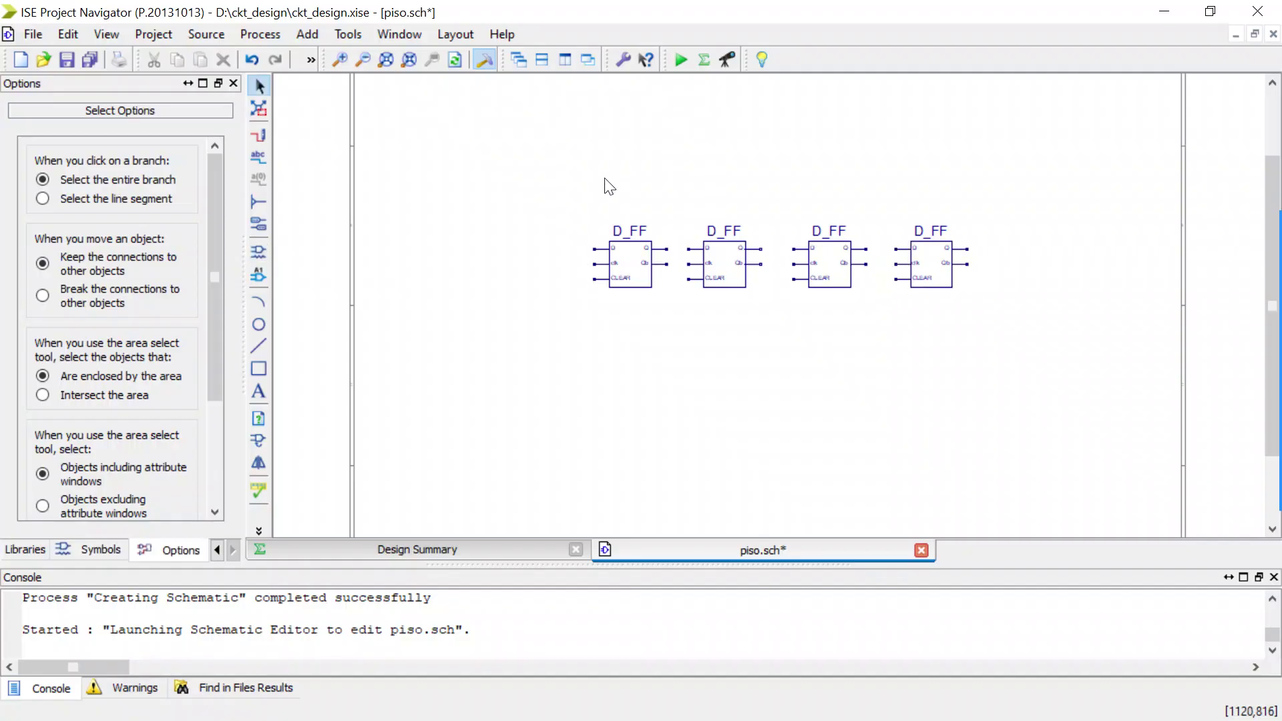
Step: Wire the CLEAR pins of all four D_FF symbols together
{"action": "scroll", "coordinate": [609, 185], "scroll_direction": "up", "scroll_amount": 1}
{"action": "key", "text": "ctrl+w"}
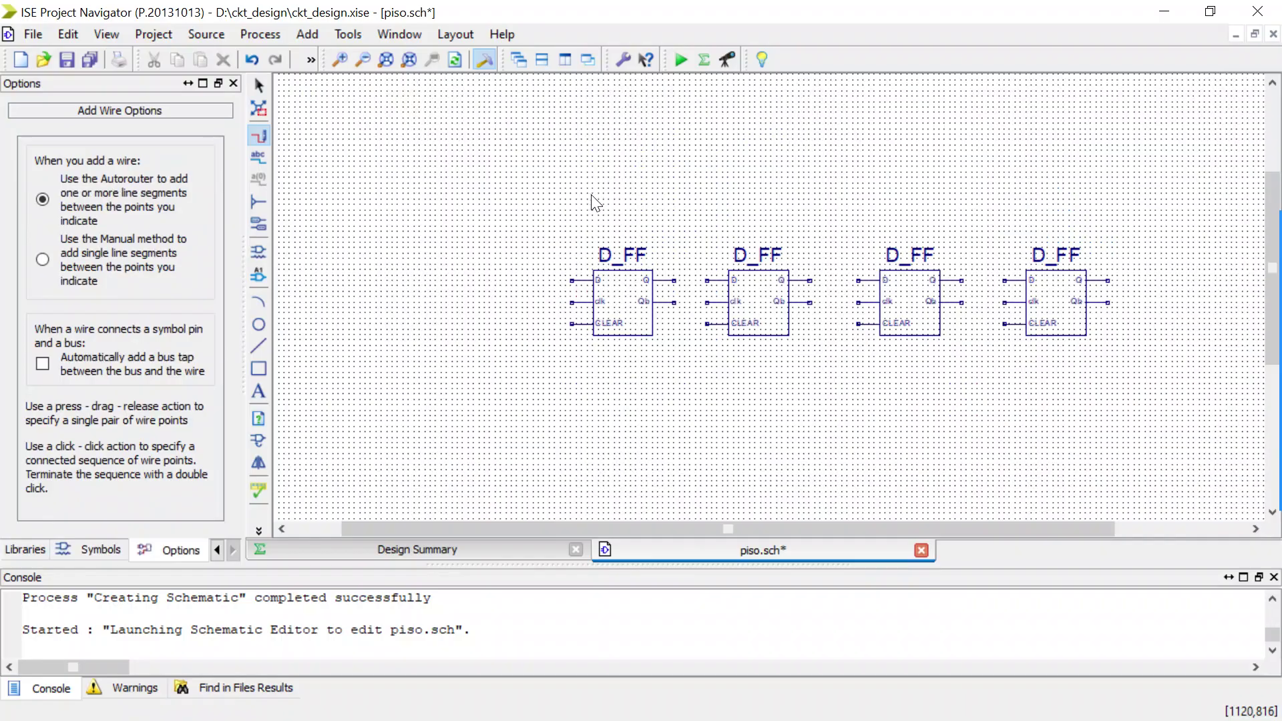
{"action": "left_click", "coordinate": [577, 328]}
{"action": "mouse_move", "coordinate": [578, 330]}
{"action": "left_mouse_down"}
{"action": "mouse_move", "coordinate": [701, 334]}
{"action": "mouse_move", "coordinate": [721, 354]}
{"action": "mouse_move", "coordinate": [807, 351]}
{"action": "mouse_move", "coordinate": [857, 324]}
{"action": "mouse_move", "coordinate": [834, 353]}
{"action": "mouse_move", "coordinate": [1005, 326]}
{"action": "left_mouse_up"}
Step: Wire the clk pins of all four D_FF symbols together on a shared clock net
{"action": "left_click_drag", "start_coordinate": [575, 303], "coordinate": [709, 303]}
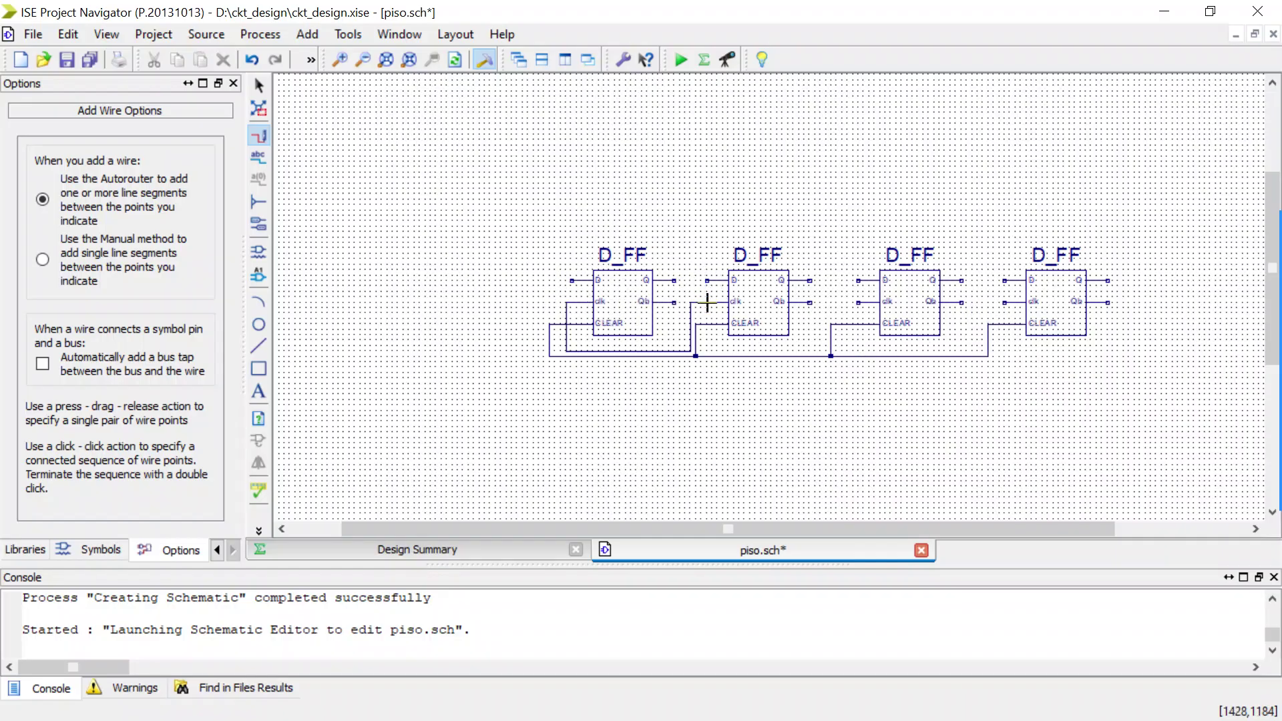
{"action": "left_click_drag", "start_coordinate": [692, 353], "coordinate": [855, 304]}
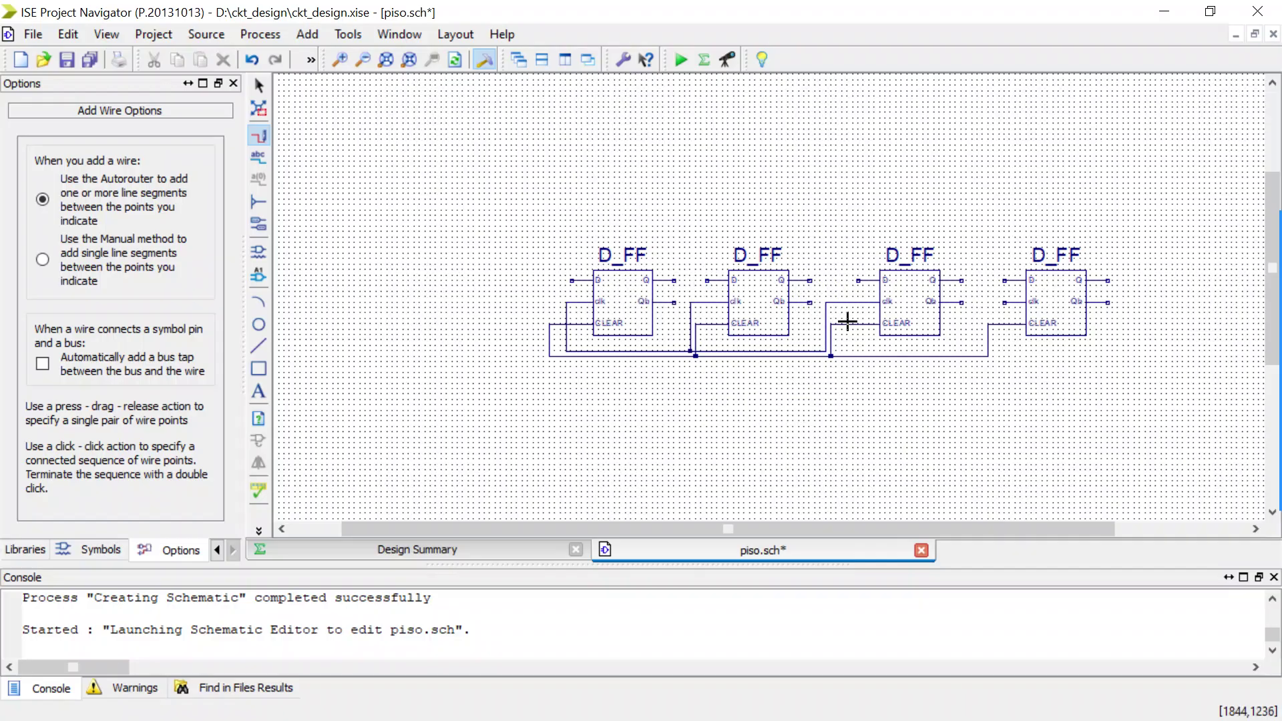
{"action": "left_click_drag", "start_coordinate": [825, 349], "coordinate": [1004, 304]}
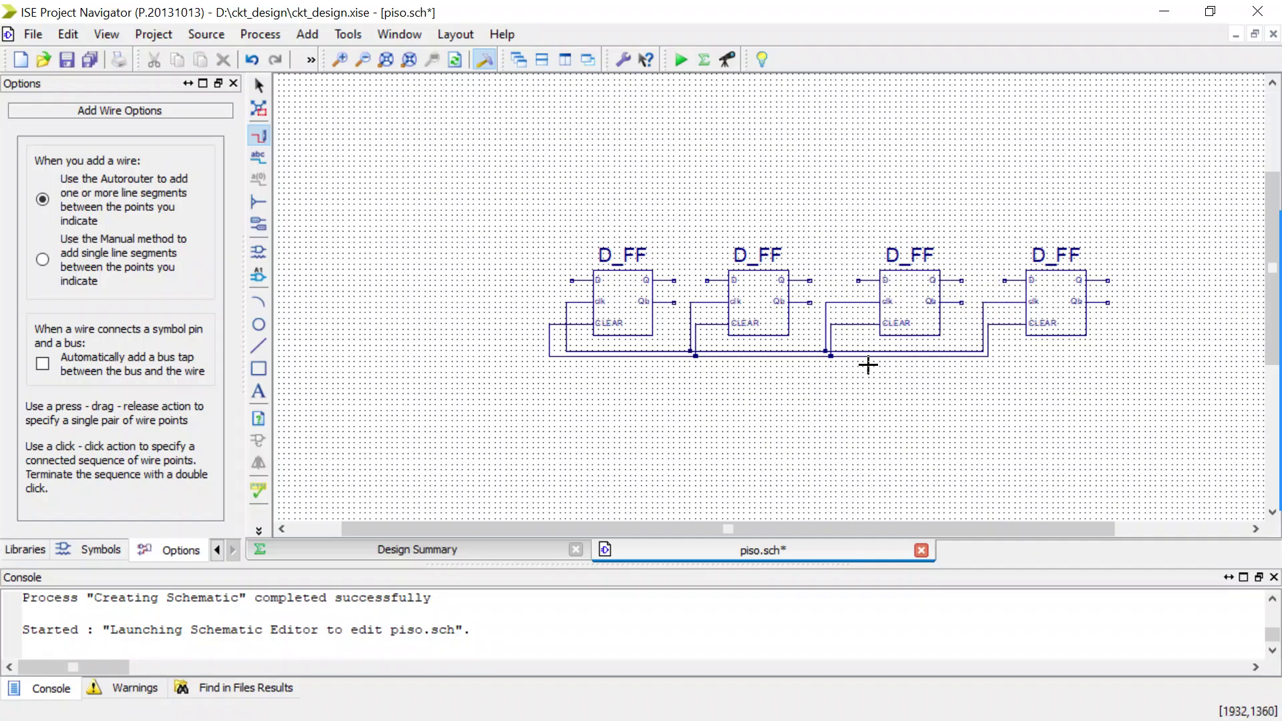
Step: Extend open wire stubs to the left of the first D_FF from the shared CLEAR and clk nets
{"action": "scroll", "coordinate": [859, 366], "scroll_direction": "up", "scroll_amount": 3}
{"action": "scroll", "coordinate": [857, 366], "scroll_direction": "down", "scroll_amount": 1}
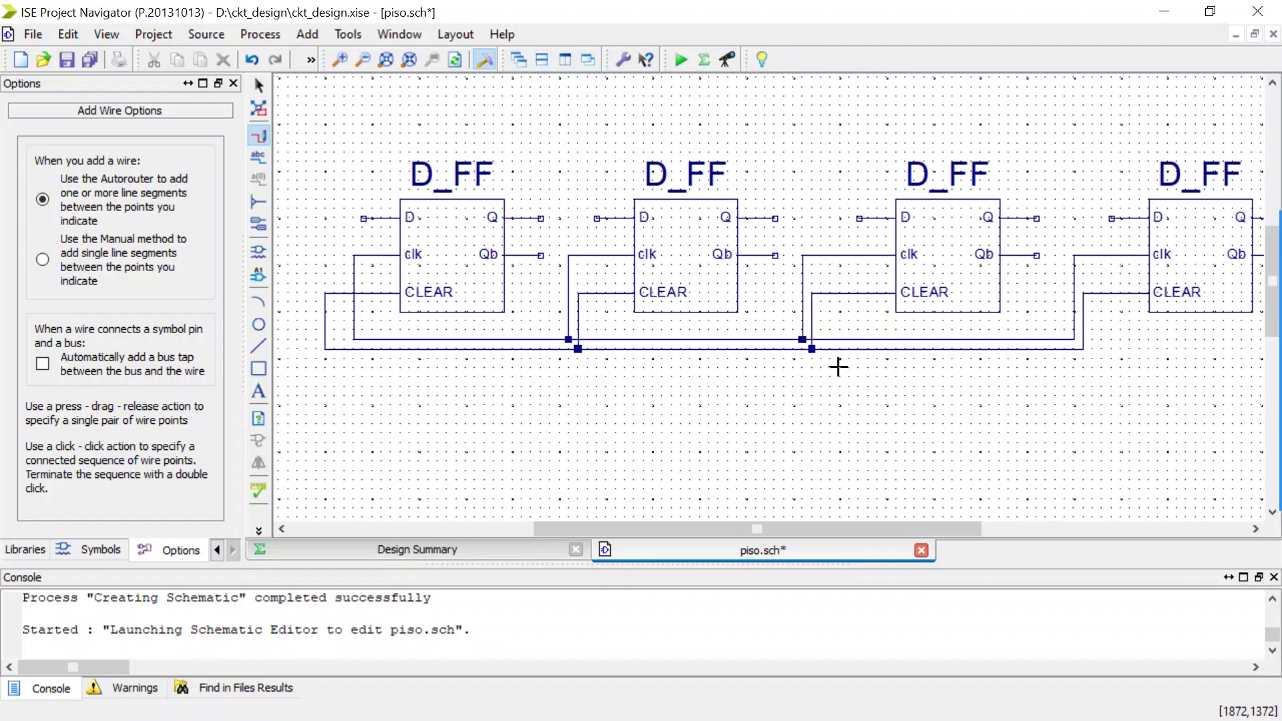
{"action": "left_click", "coordinate": [325, 348]}
{"action": "left_click_drag", "start_coordinate": [325, 349], "coordinate": [279, 349]}
{"action": "left_click_drag", "start_coordinate": [453, 255], "coordinate": [380, 256]}
Step: Filter the D:\ckt_design symbols by "mu" and place three mux_2x1 symbols in a row above the flip-flops
{"action": "scroll", "coordinate": [594, 192], "scroll_direction": "down", "scroll_amount": 3}
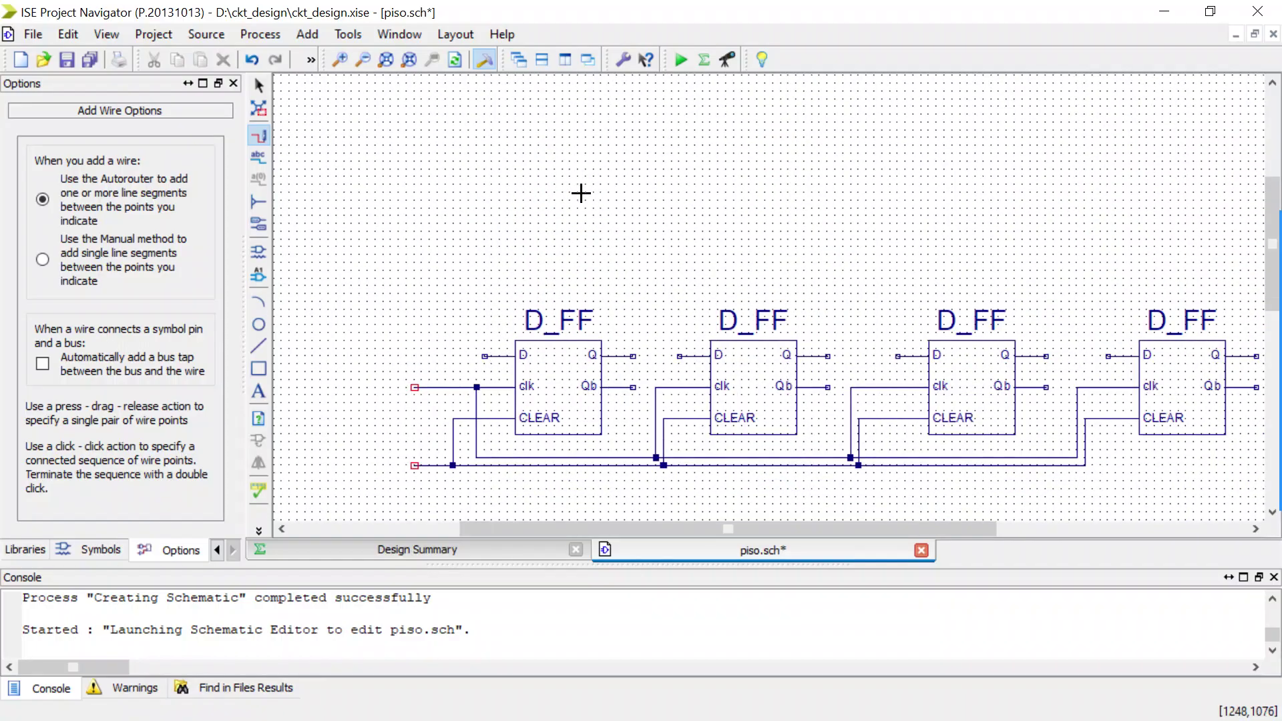
{"action": "left_click", "coordinate": [258, 250]}
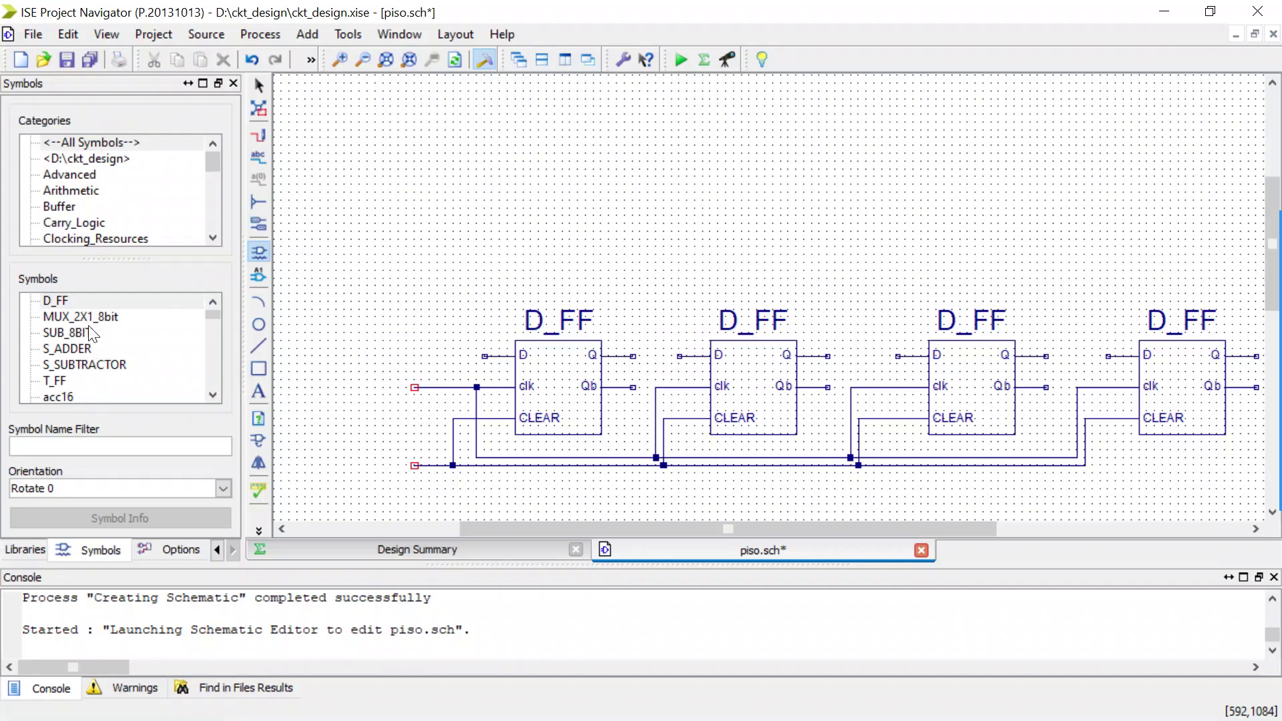
{"action": "left_click", "coordinate": [67, 160]}
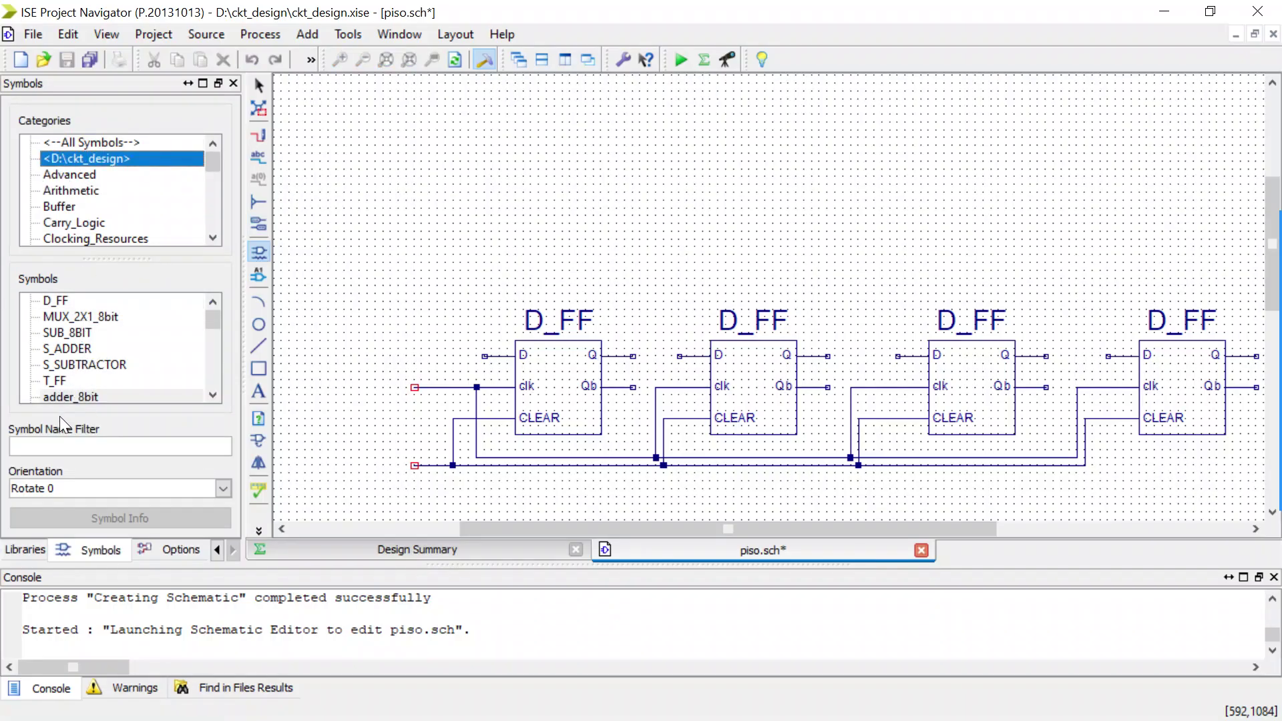
{"action": "left_click", "coordinate": [70, 444]}
{"action": "type", "text": "mu"}
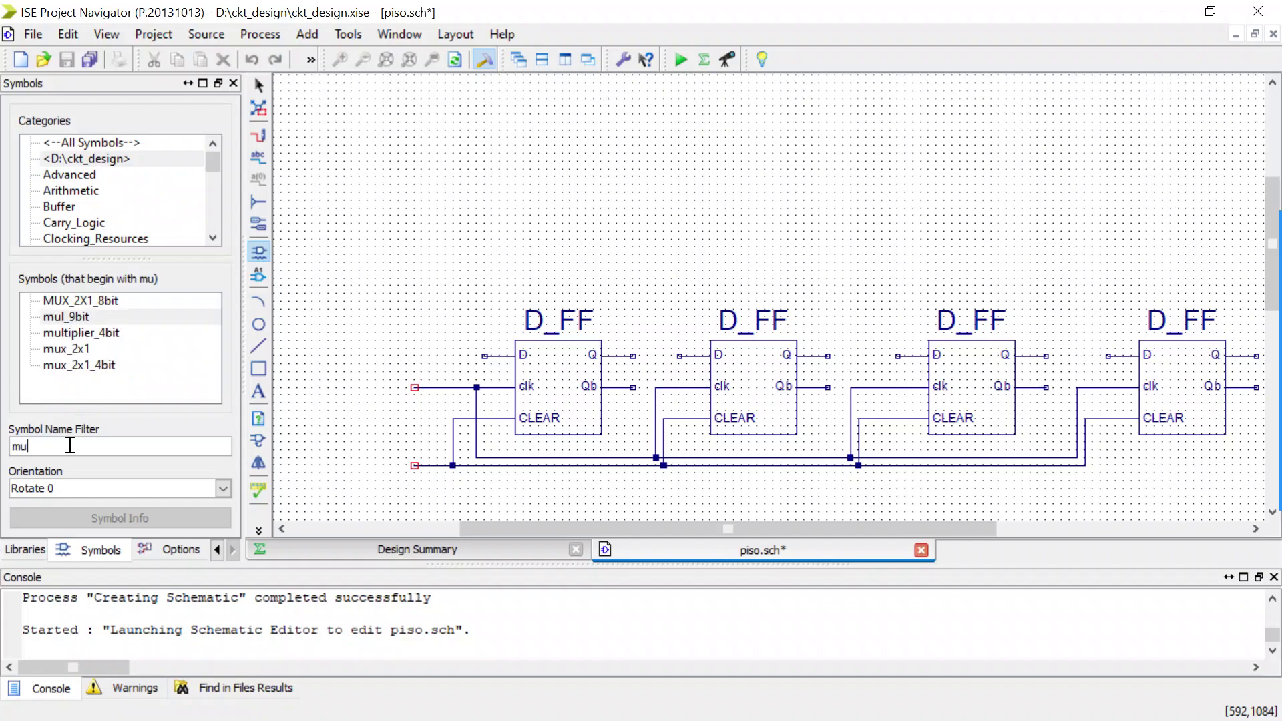
{"action": "left_click", "coordinate": [55, 348]}
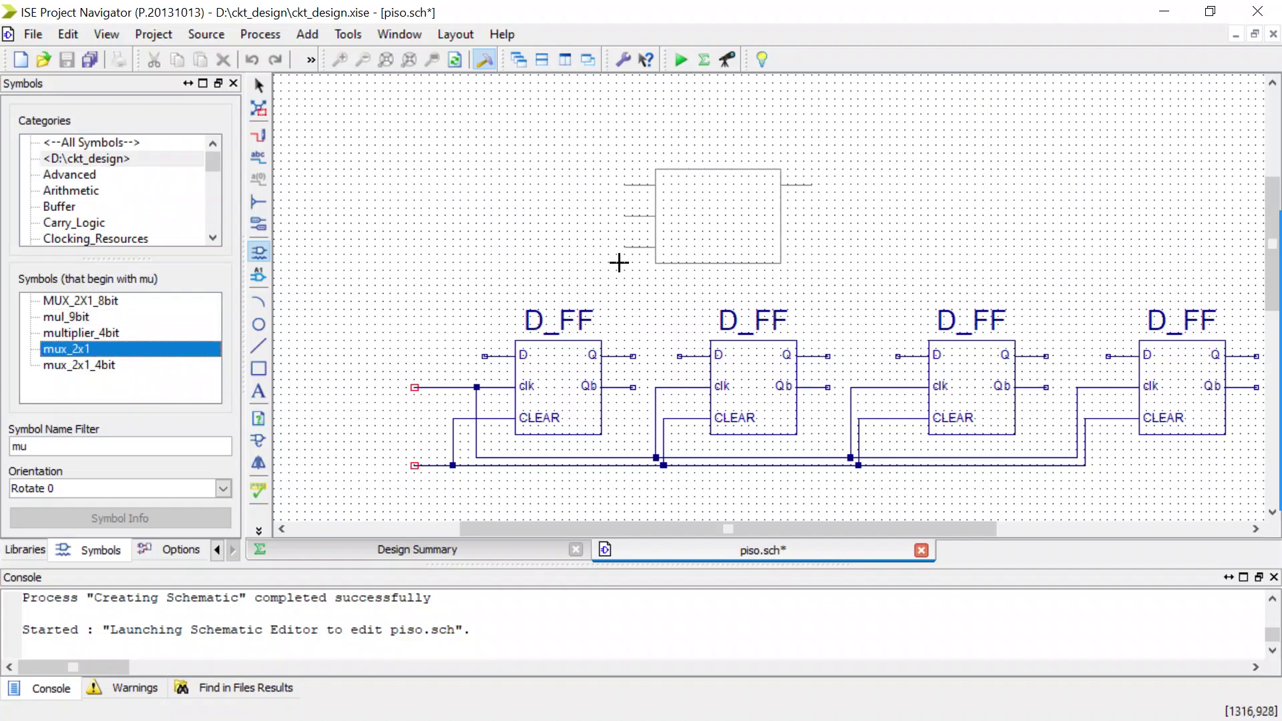
{"action": "left_click", "coordinate": [498, 234]}
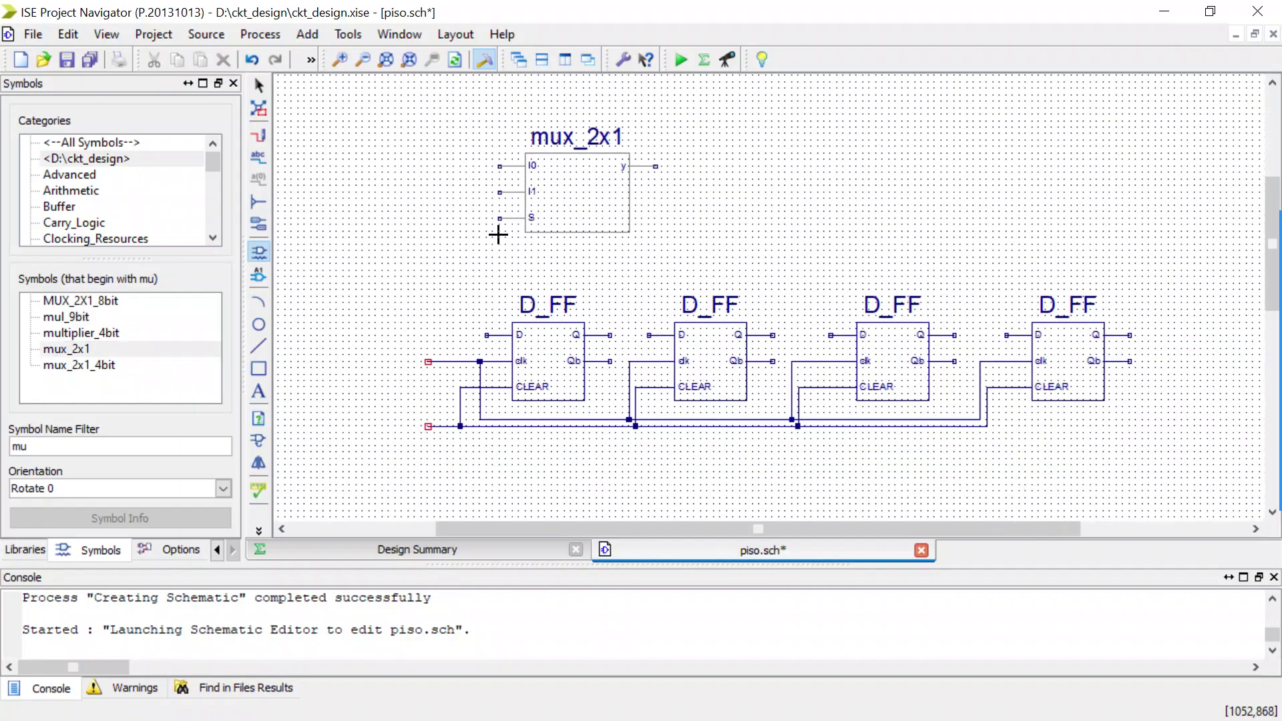
{"action": "left_click", "coordinate": [701, 227]}
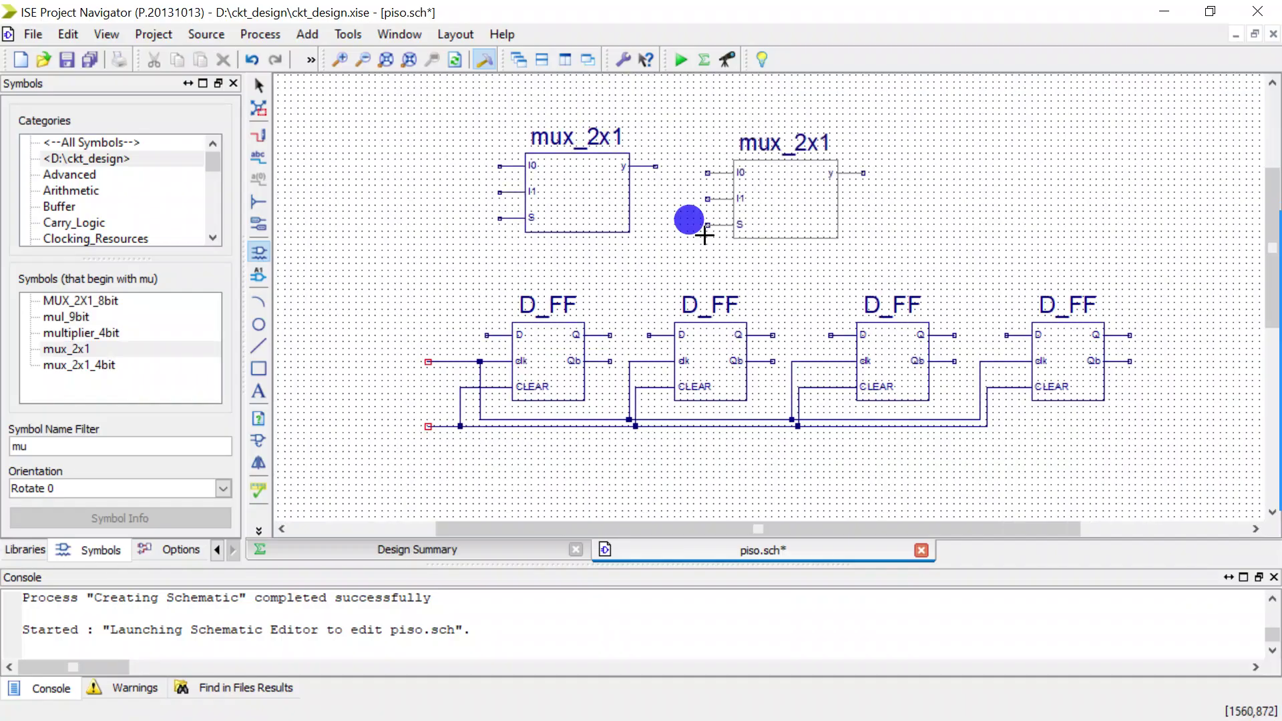
{"action": "left_click", "coordinate": [904, 220]}
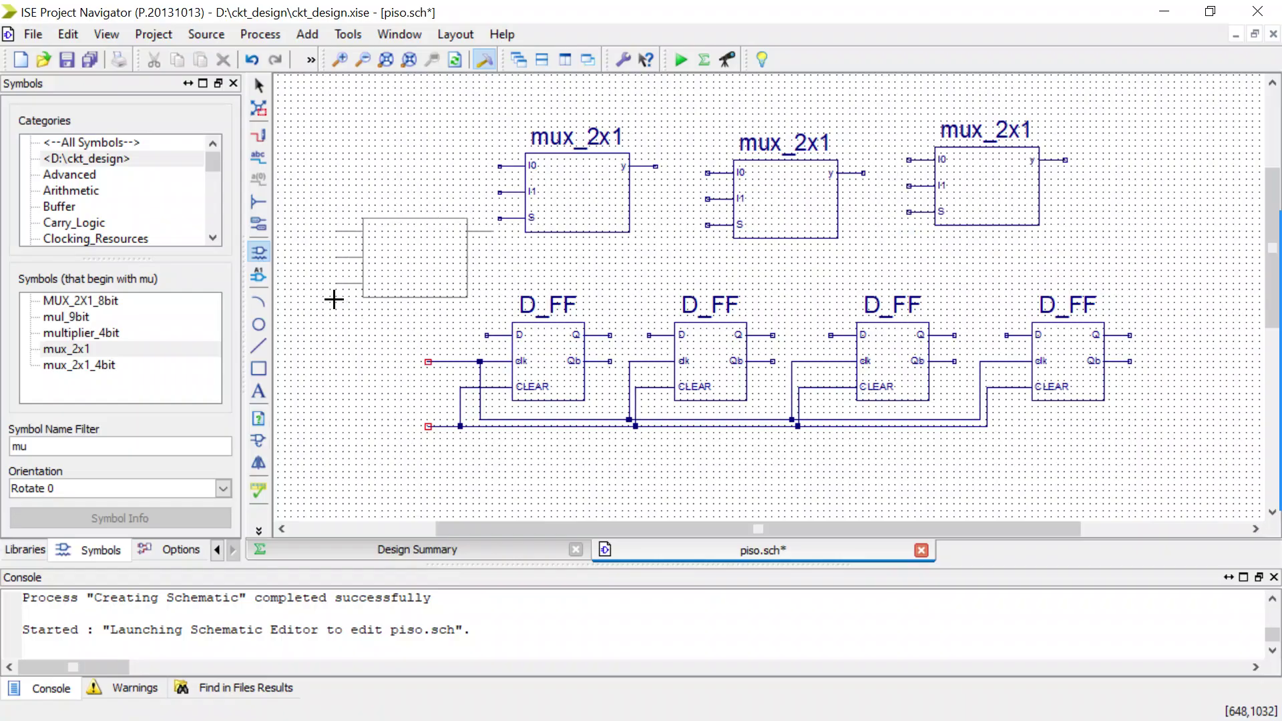
Step: Place a fourth mux_2x1 symbol to the left of the existing multiplexer row
{"action": "scroll", "coordinate": [333, 299], "scroll_direction": "up", "scroll_amount": 2}
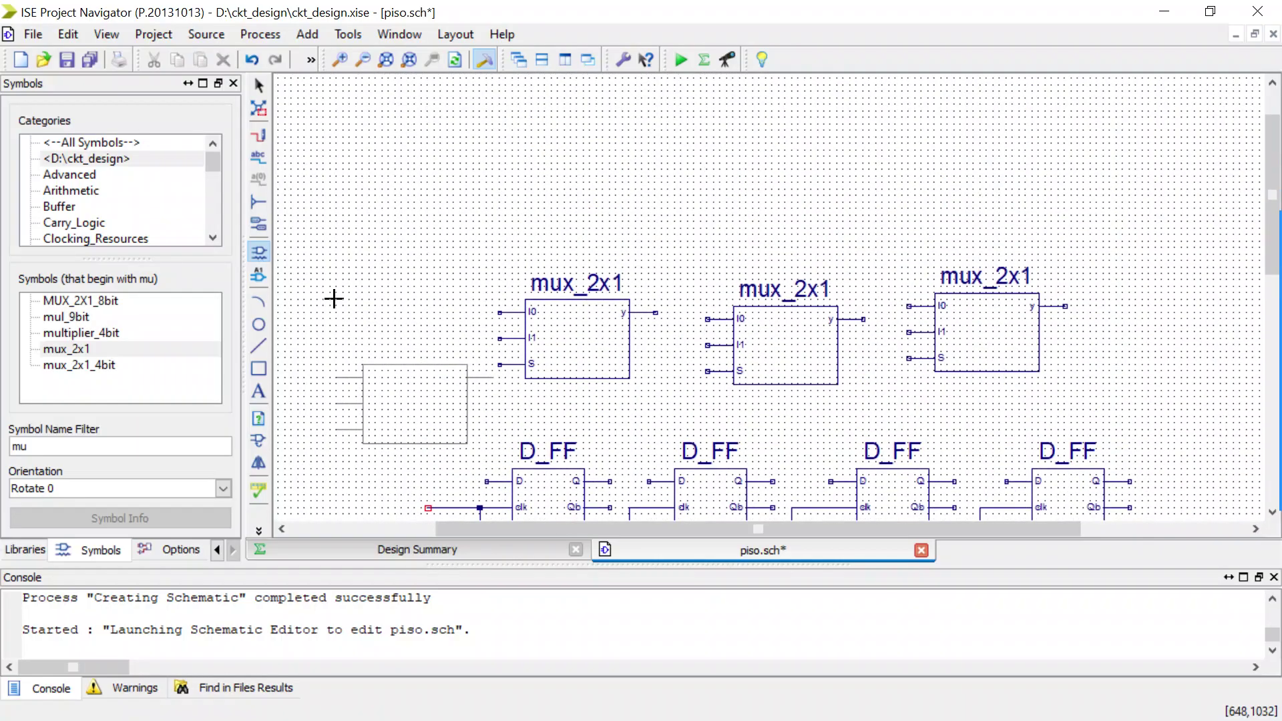
{"action": "scroll", "coordinate": [400, 277], "scroll_direction": "down", "scroll_amount": 2}
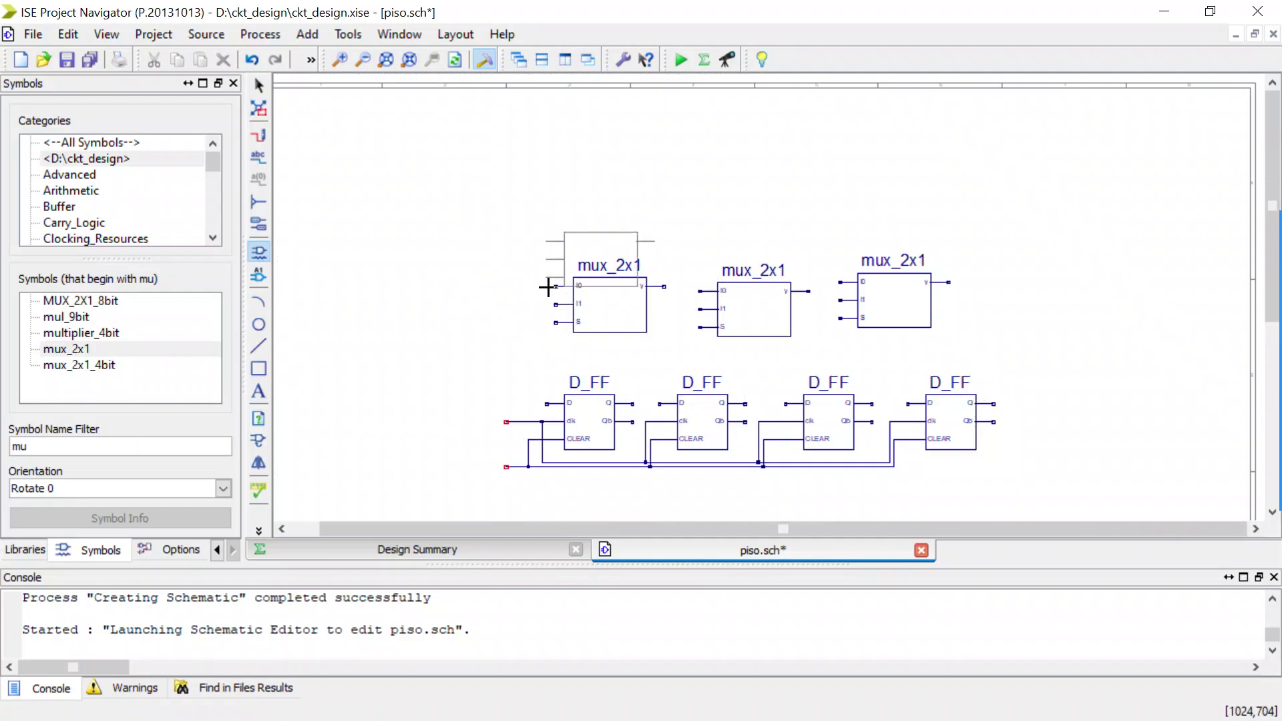
{"action": "scroll", "coordinate": [463, 294], "scroll_direction": "up", "scroll_amount": 1}
{"action": "scroll", "coordinate": [464, 294], "scroll_direction": "down", "scroll_amount": 2}
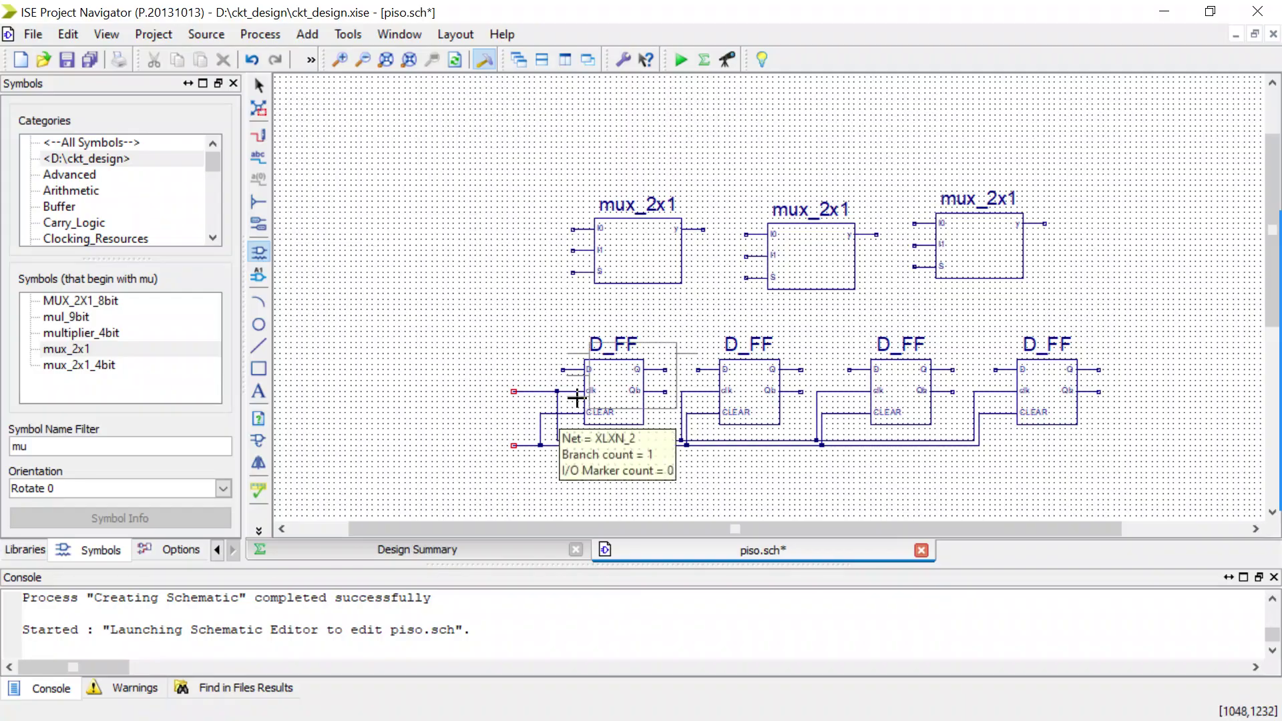
{"action": "left_click", "coordinate": [393, 286]}
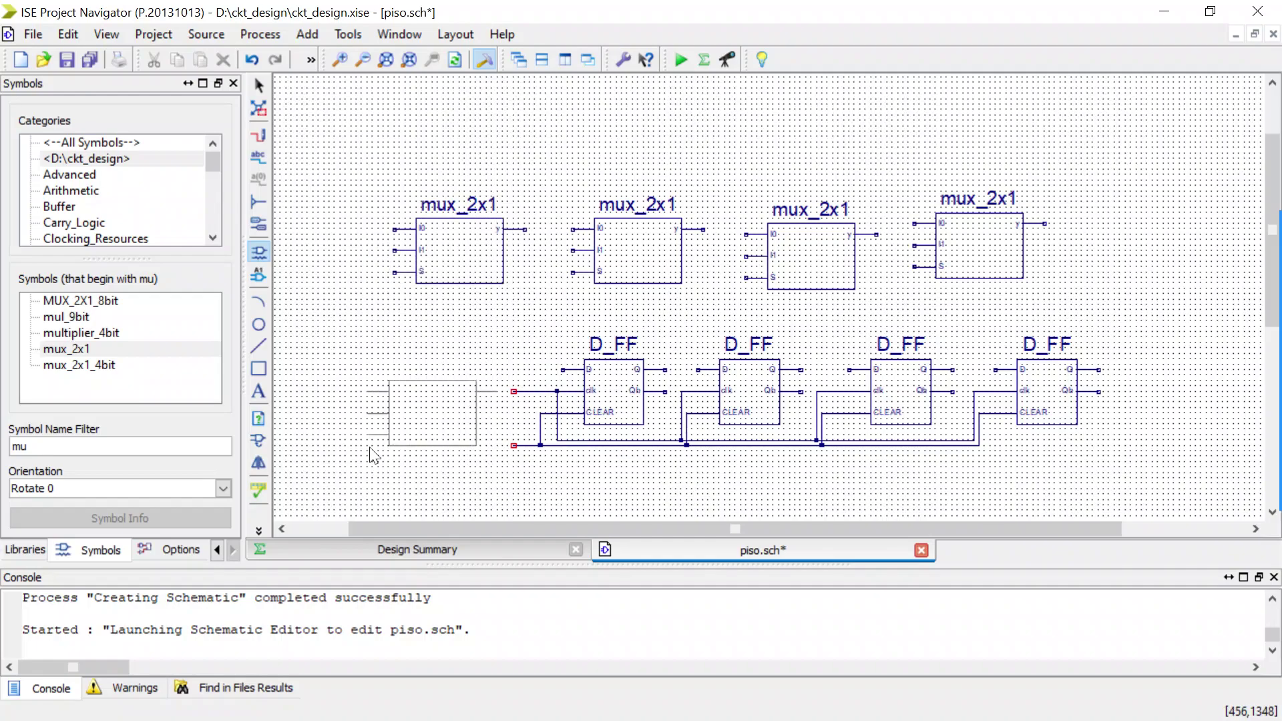
{"action": "key", "text": "Escape"}
Step: Wire the S pins of all four mux_2x1 symbols together on one shared select net
{"action": "scroll", "coordinate": [370, 446], "scroll_direction": "up", "scroll_amount": 1}
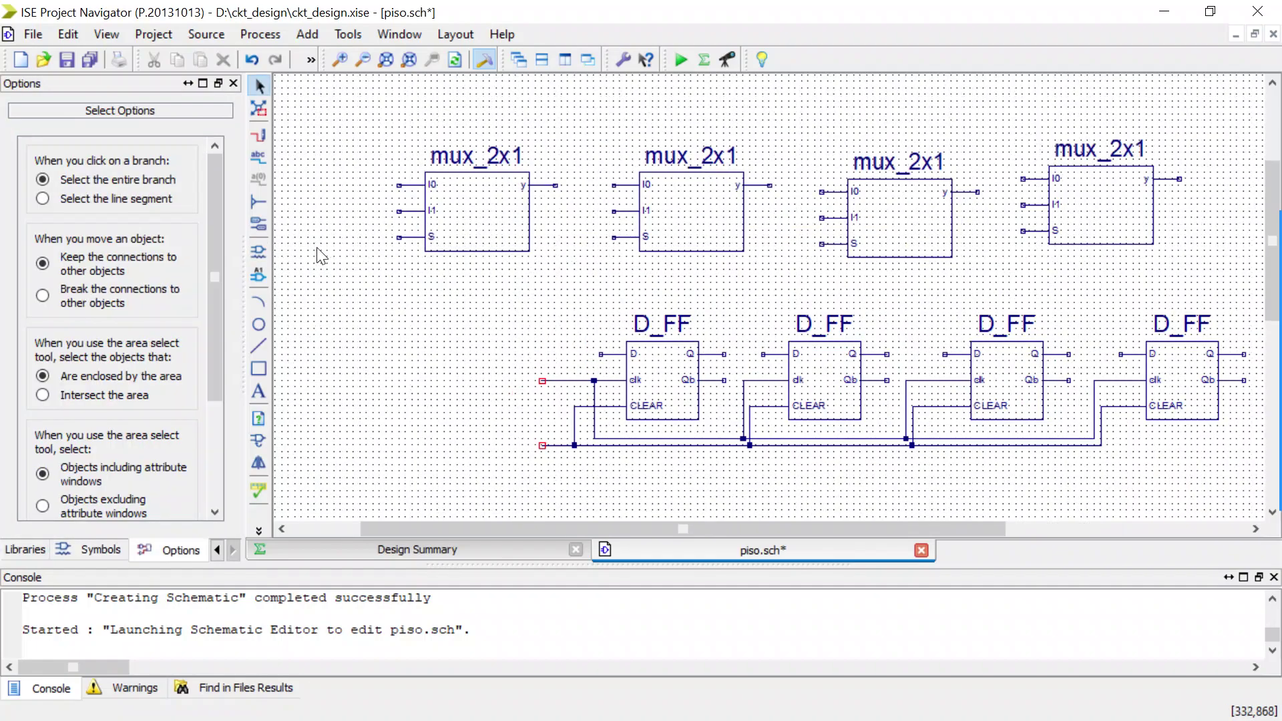
{"action": "left_click", "coordinate": [261, 139]}
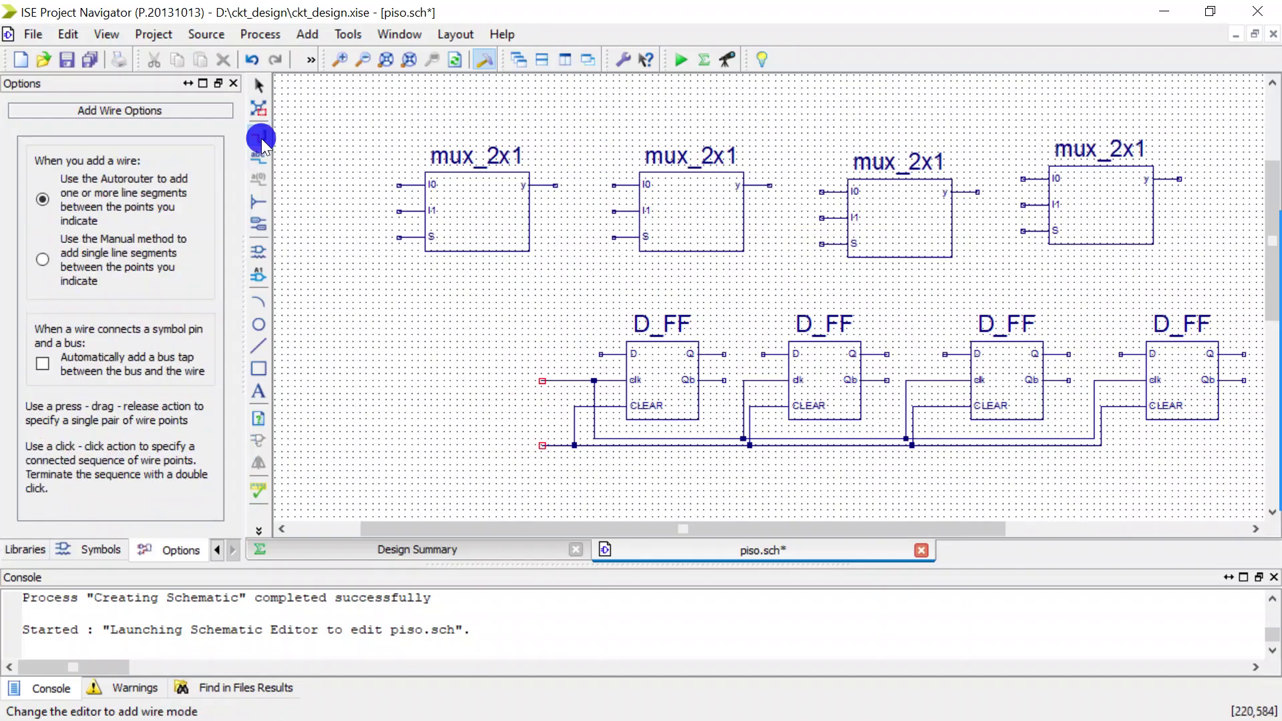
{"action": "left_click", "coordinate": [398, 237]}
{"action": "left_click_drag", "start_coordinate": [405, 242], "coordinate": [821, 247]}
{"action": "left_click", "coordinate": [611, 279]}
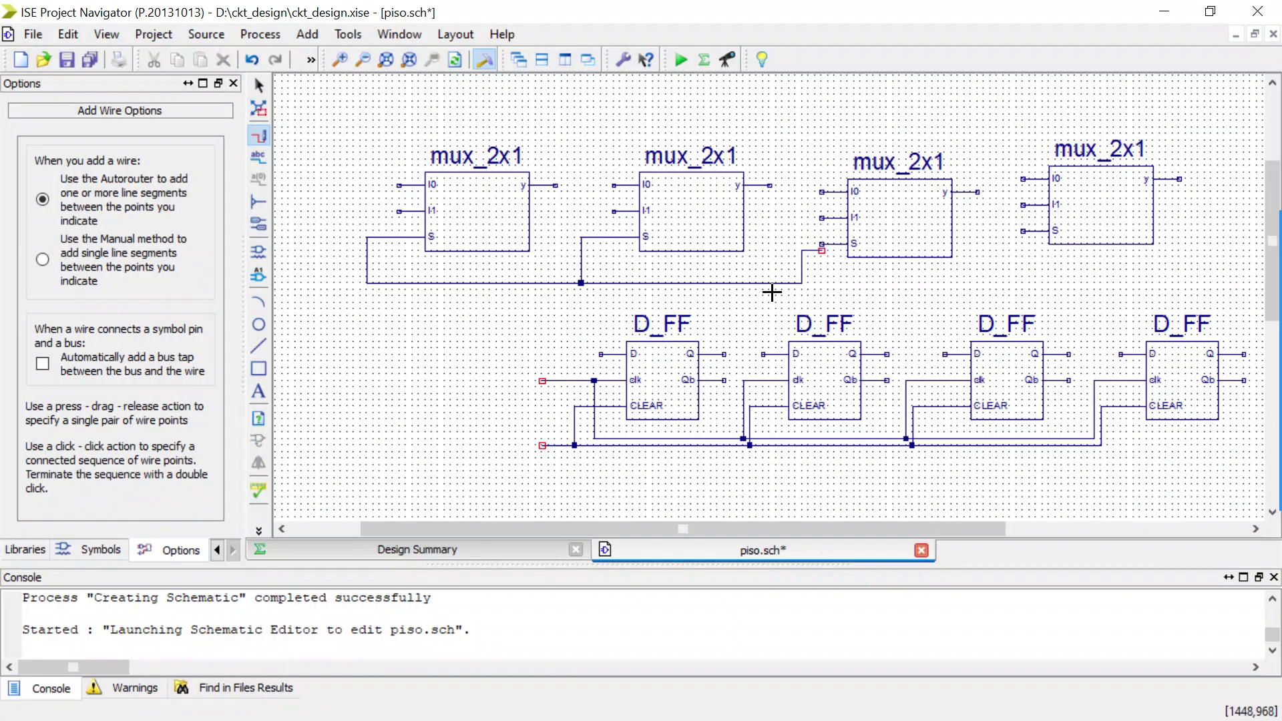
{"action": "key", "text": "ctrl+z"}
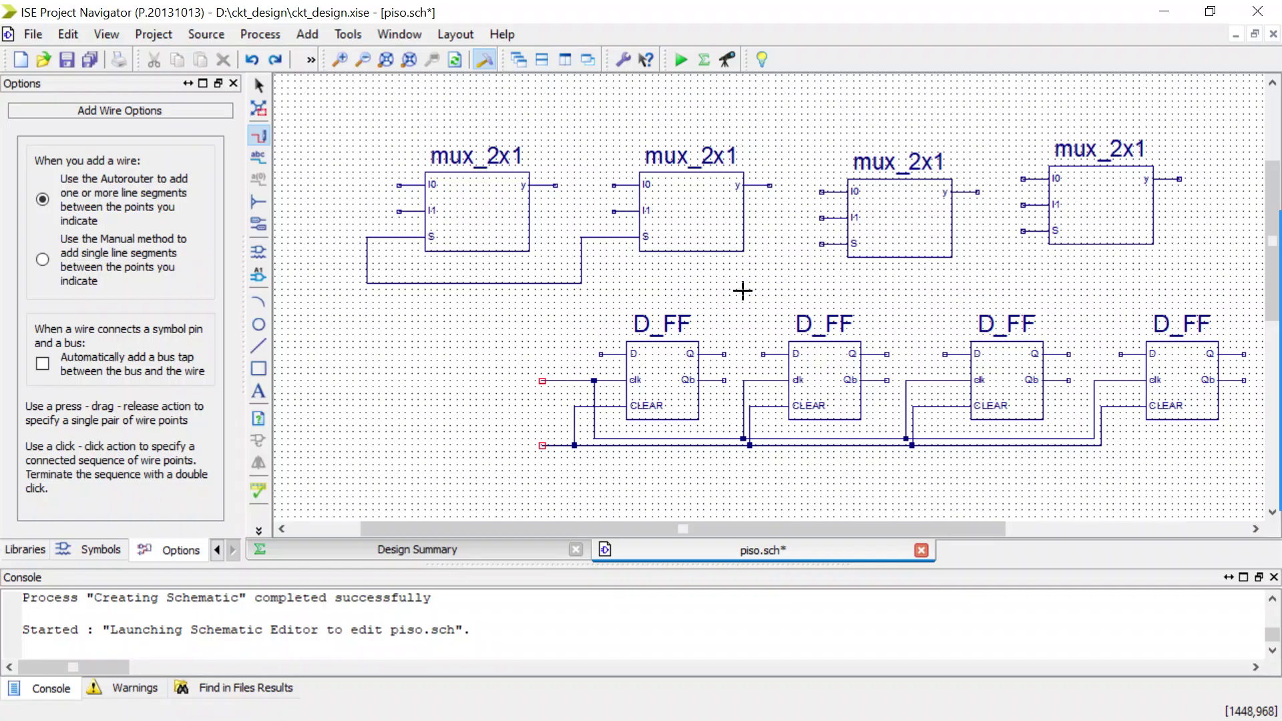
{"action": "left_click", "coordinate": [604, 279]}
{"action": "left_click_drag", "start_coordinate": [604, 279], "coordinate": [1026, 233]}
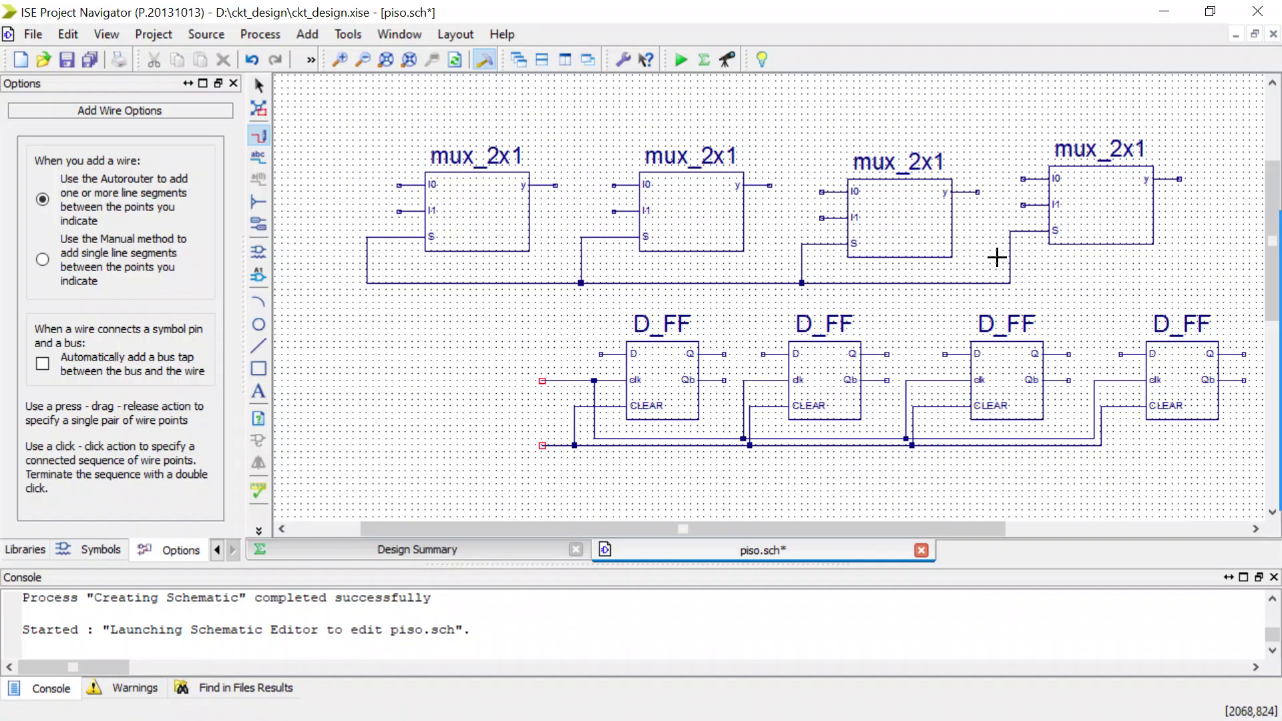
Step: Wire each mux_2x1 y output to its flip-flop's D input, and the first three Q outputs to the next multiplexer's I1
{"action": "left_click_drag", "start_coordinate": [822, 524], "coordinate": [867, 526]}
{"action": "mouse_move", "coordinate": [1111, 179]}
{"action": "left_mouse_down"}
{"action": "mouse_move", "coordinate": [1047, 356]}
{"action": "mouse_move", "coordinate": [999, 353]}
{"action": "mouse_move", "coordinate": [939, 215]}
{"action": "mouse_move", "coordinate": [952, 203]}
{"action": "mouse_move", "coordinate": [910, 197]}
{"action": "mouse_move", "coordinate": [869, 311]}
{"action": "mouse_move", "coordinate": [879, 357]}
{"action": "mouse_move", "coordinate": [815, 342]}
{"action": "mouse_move", "coordinate": [753, 218]}
{"action": "left_mouse_up"}
{"action": "left_click_drag", "start_coordinate": [693, 185], "coordinate": [528, 352]}
{"action": "scroll", "coordinate": [336, 323], "scroll_direction": "down", "scroll_amount": 1}
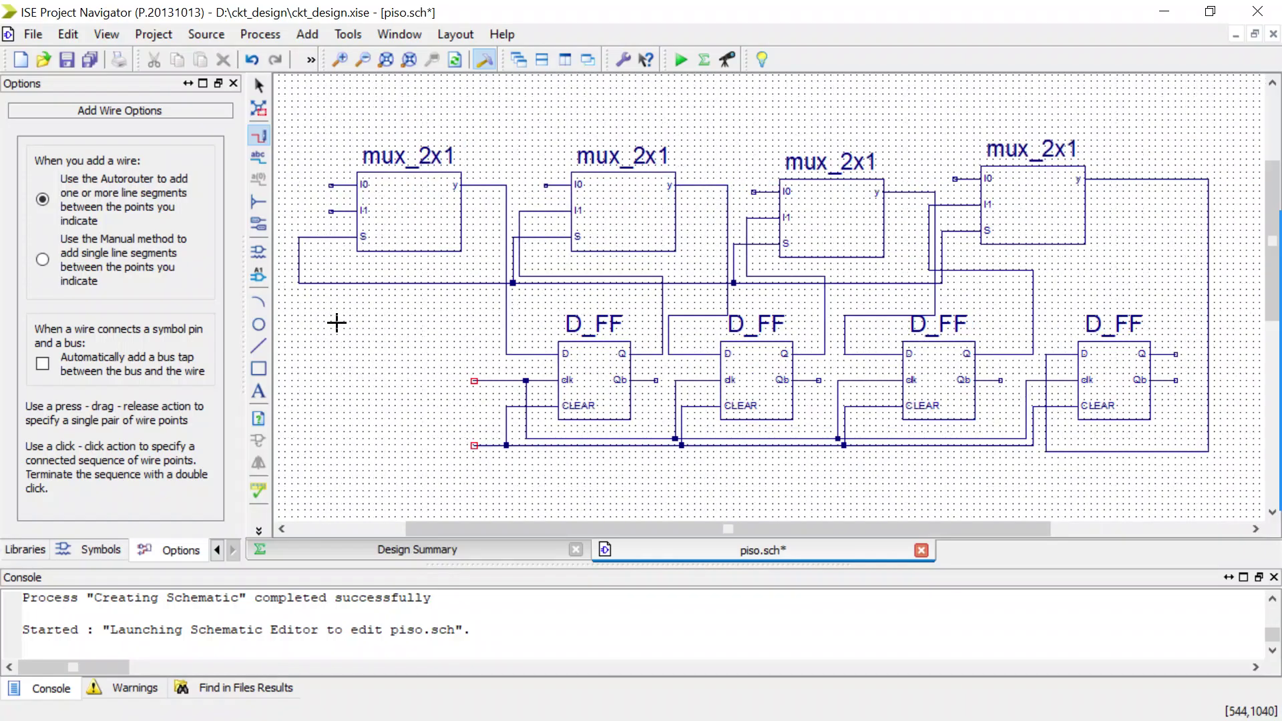
Step: Wire the I1 input of the first mux_2x1 to the Q output of the last D_FF
{"action": "scroll", "coordinate": [336, 323], "scroll_direction": "up", "scroll_amount": 1}
{"action": "scroll", "coordinate": [374, 374], "scroll_direction": "down", "scroll_amount": 1}
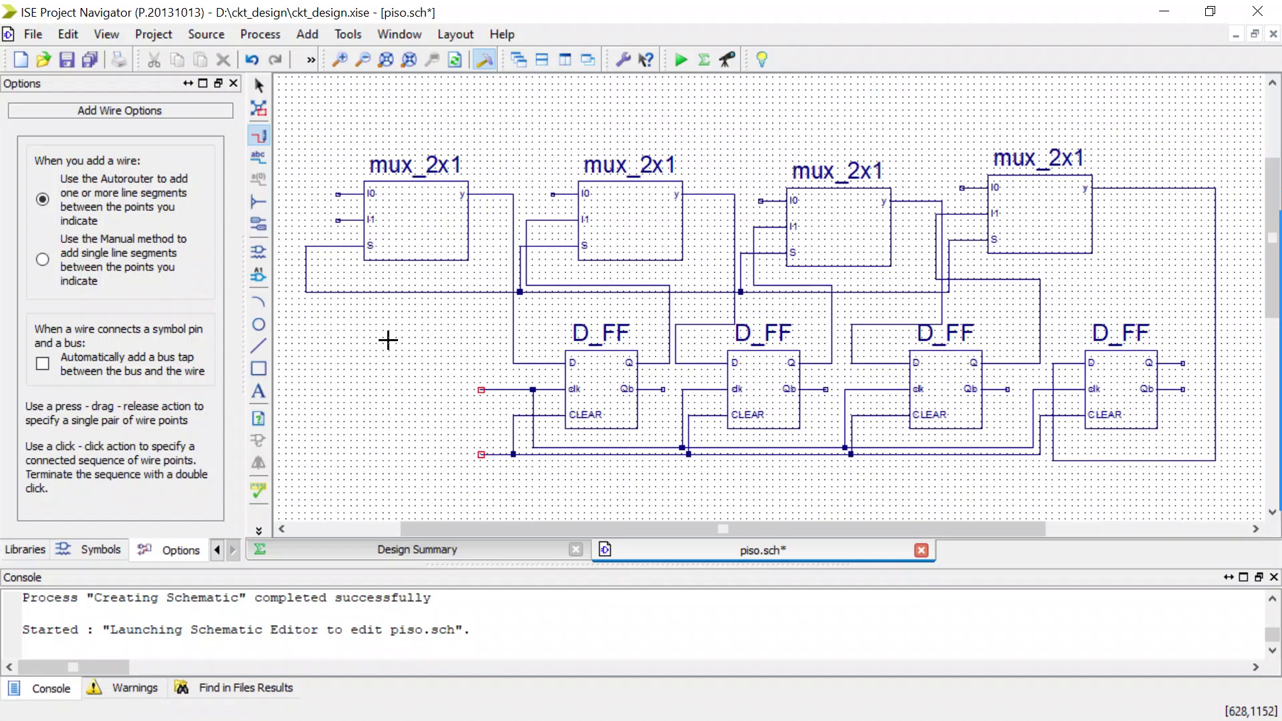
{"action": "left_click", "coordinate": [343, 213]}
{"action": "mouse_move", "coordinate": [343, 212]}
{"action": "left_mouse_down"}
{"action": "mouse_move", "coordinate": [1190, 292]}
{"action": "mouse_move", "coordinate": [1182, 337]}
{"action": "mouse_move", "coordinate": [1165, 346]}
{"action": "mouse_move", "coordinate": [1177, 360]}
{"action": "left_mouse_up"}
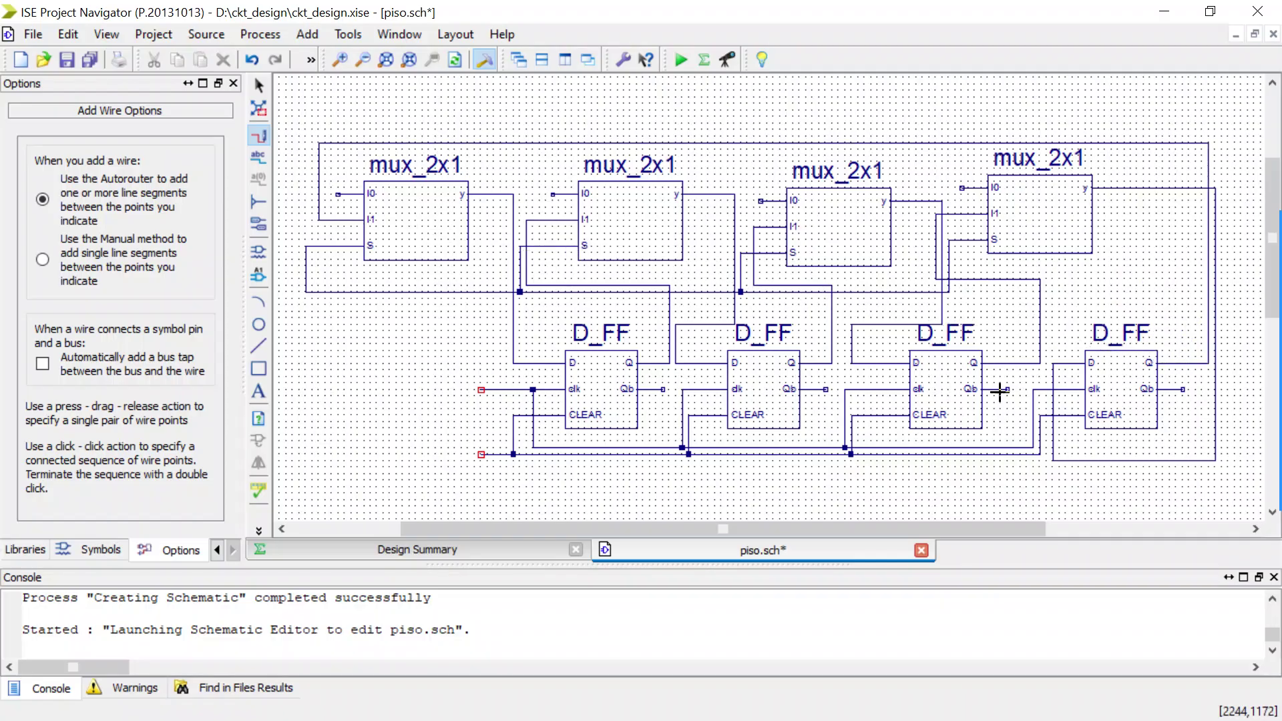
Step: Extend an open-ended wire from the last D_FF's Q output and from the I0 input of each mux_2x1
{"action": "left_click_drag", "start_coordinate": [858, 526], "coordinate": [968, 514]}
{"action": "left_click_drag", "start_coordinate": [908, 363], "coordinate": [999, 362]}
{"action": "scroll", "coordinate": [719, 465], "scroll_direction": "down", "scroll_amount": 1}
{"action": "scroll", "coordinate": [719, 465], "scroll_direction": "down", "scroll_amount": 1}
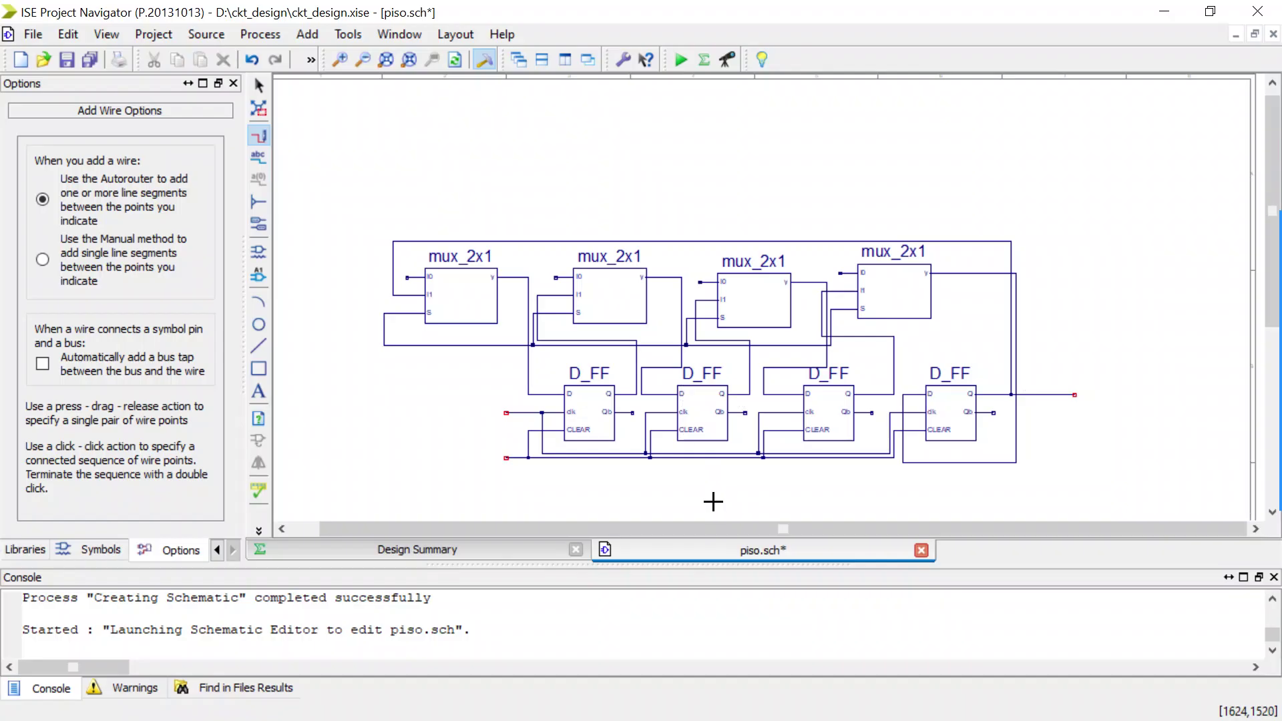
{"action": "left_click", "coordinate": [406, 274]}
{"action": "left_click_drag", "start_coordinate": [406, 275], "coordinate": [411, 202]}
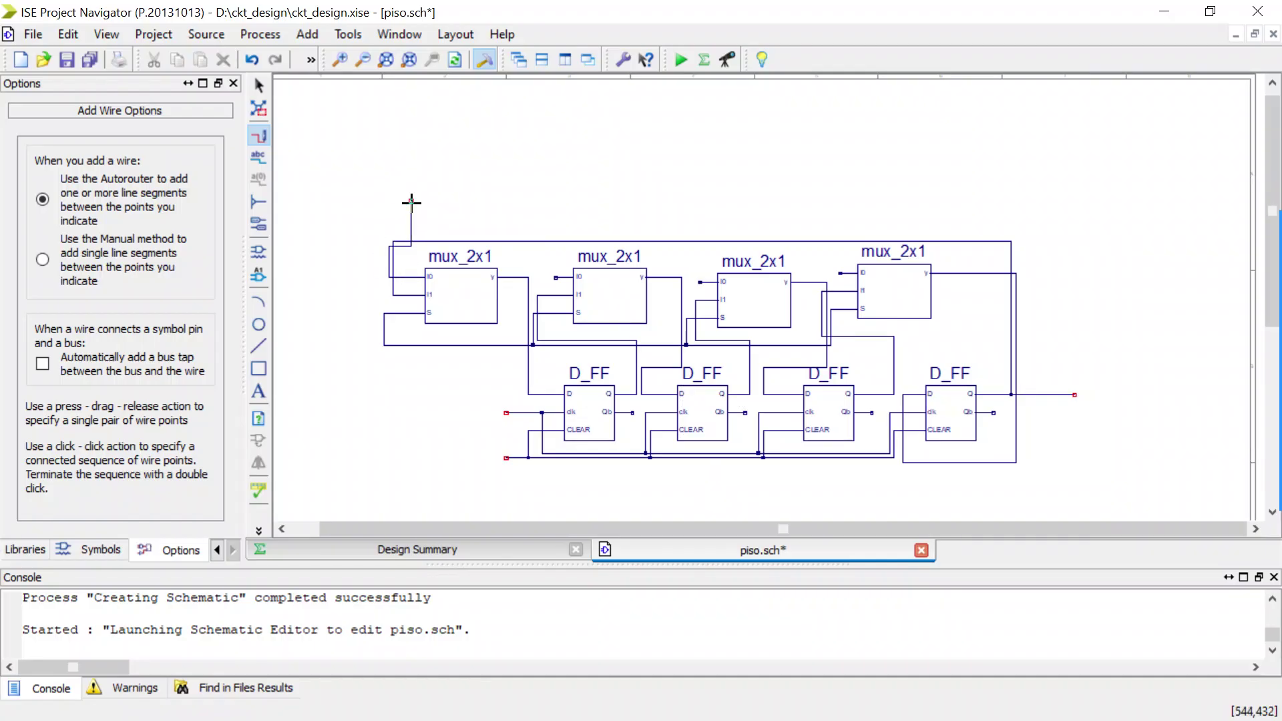
{"action": "left_click", "coordinate": [556, 277]}
{"action": "left_click_drag", "start_coordinate": [555, 277], "coordinate": [555, 201]}
{"action": "left_click_drag", "start_coordinate": [699, 279], "coordinate": [696, 211]}
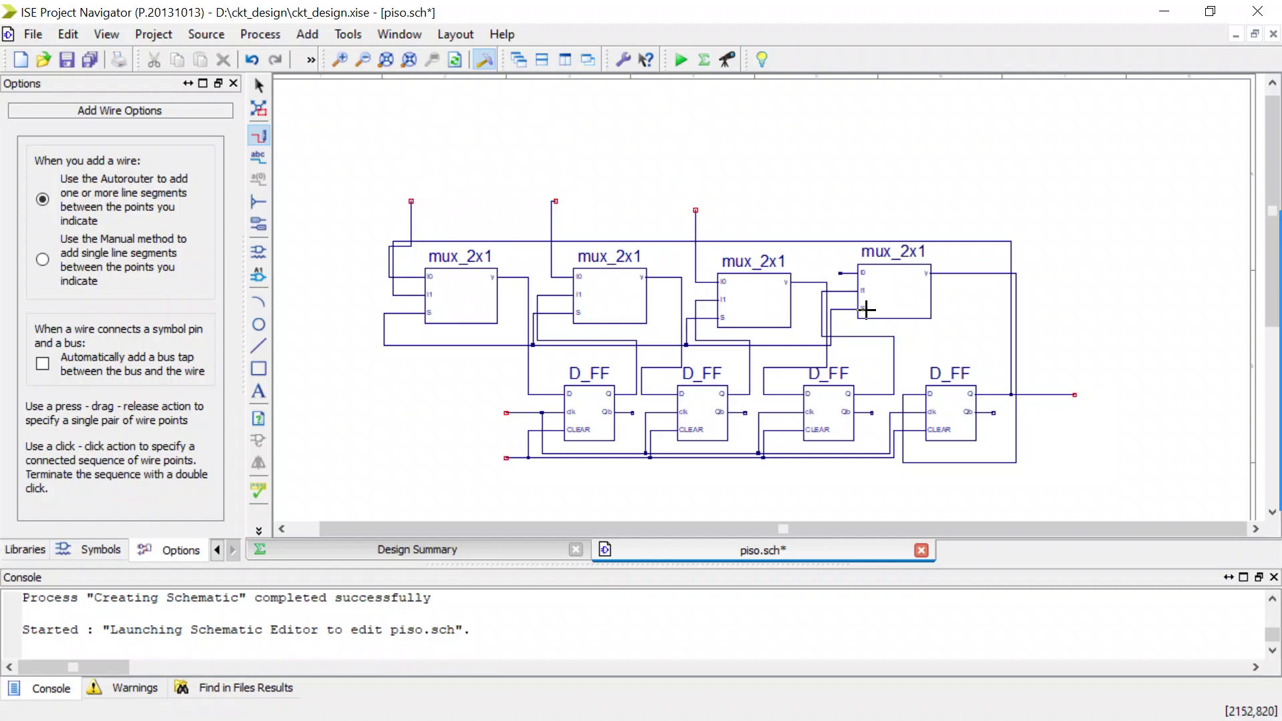
{"action": "left_click_drag", "start_coordinate": [840, 269], "coordinate": [839, 205]}
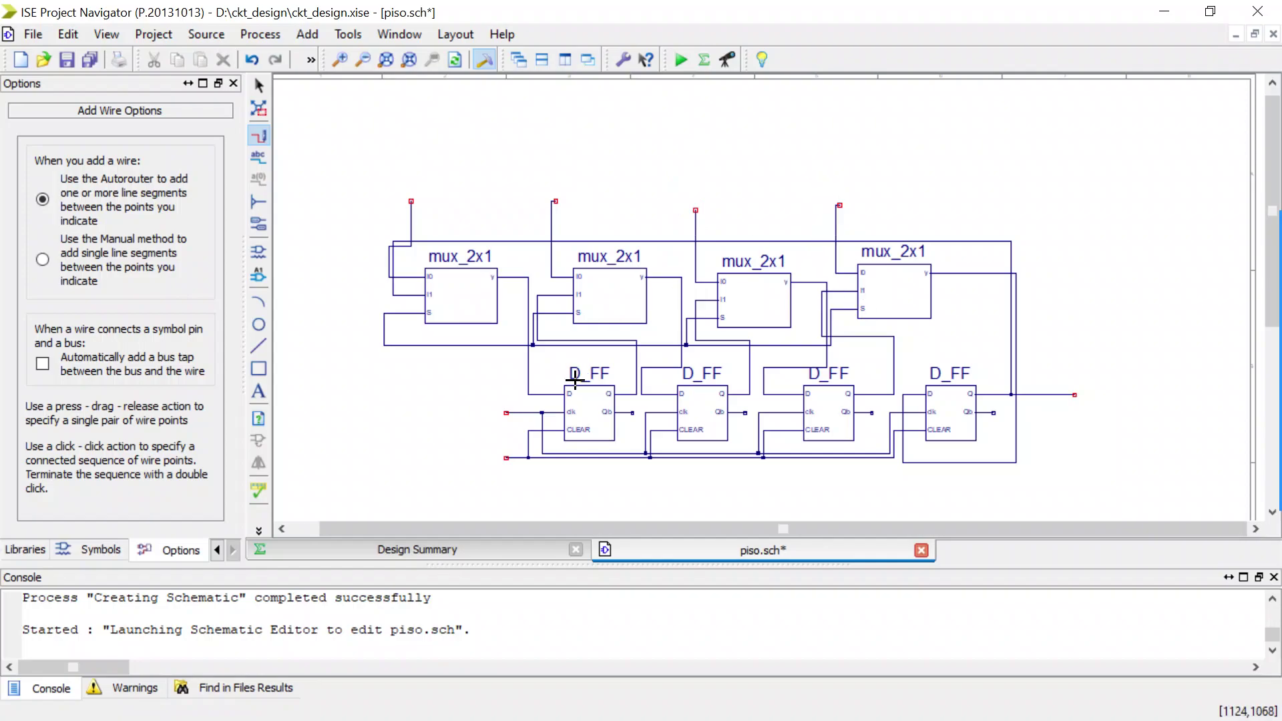
Step: Add automatic I/O markers to the four I0 wires, the final Q output wire, and the shared clk and CLEAR wires
{"action": "left_click", "coordinate": [254, 225]}
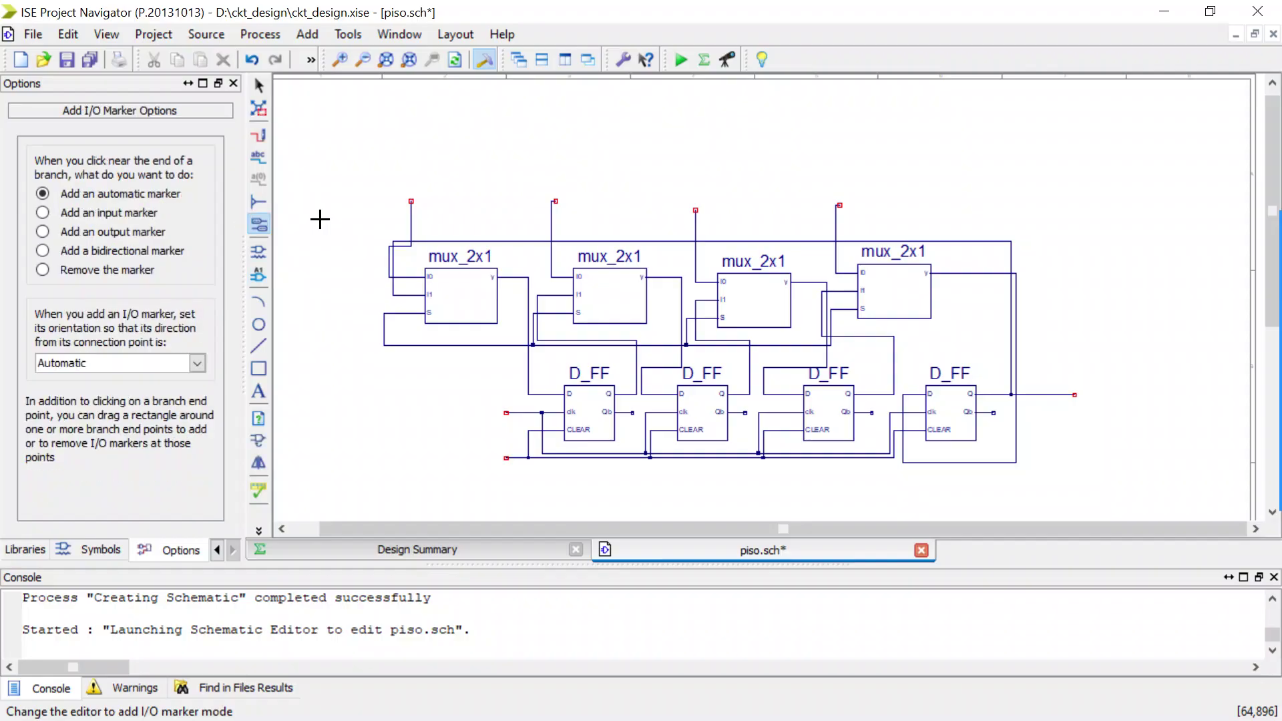
{"action": "left_click_drag", "start_coordinate": [352, 161], "coordinate": [962, 228]}
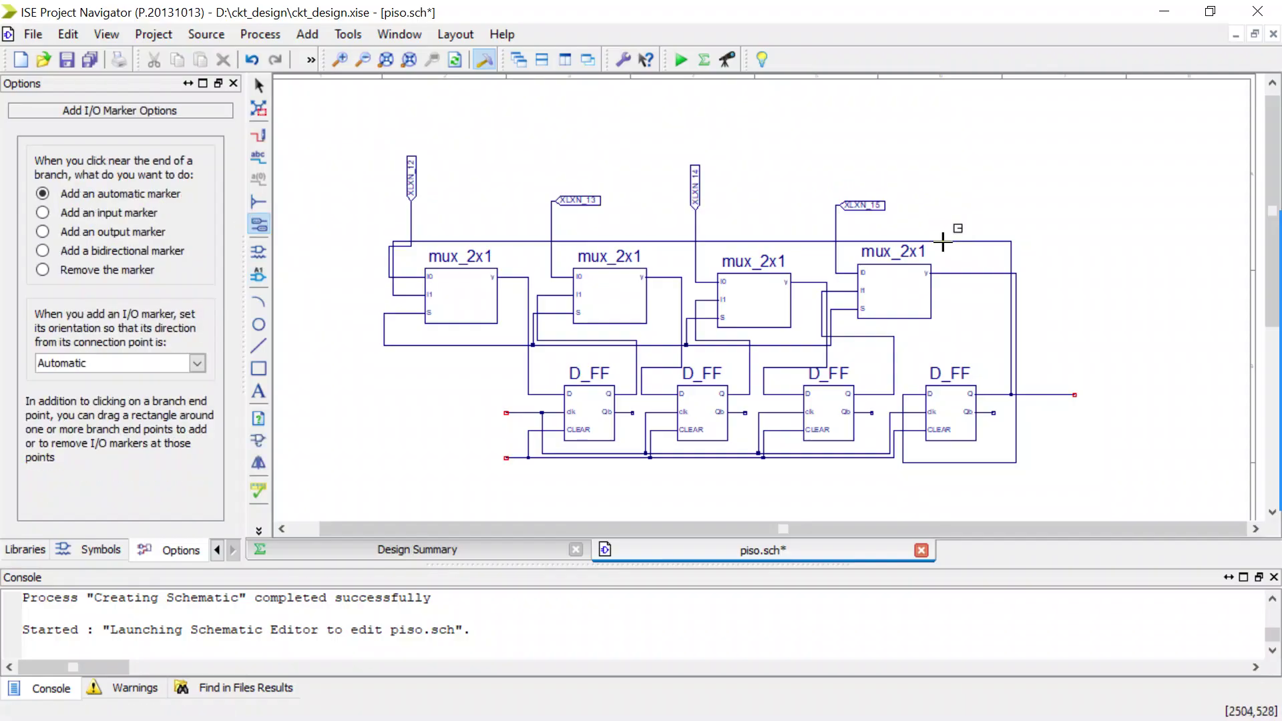
{"action": "left_click_drag", "start_coordinate": [1046, 334], "coordinate": [1090, 431]}
{"action": "left_click_drag", "start_coordinate": [465, 383], "coordinate": [524, 475]}
{"action": "key", "text": "Escape"}
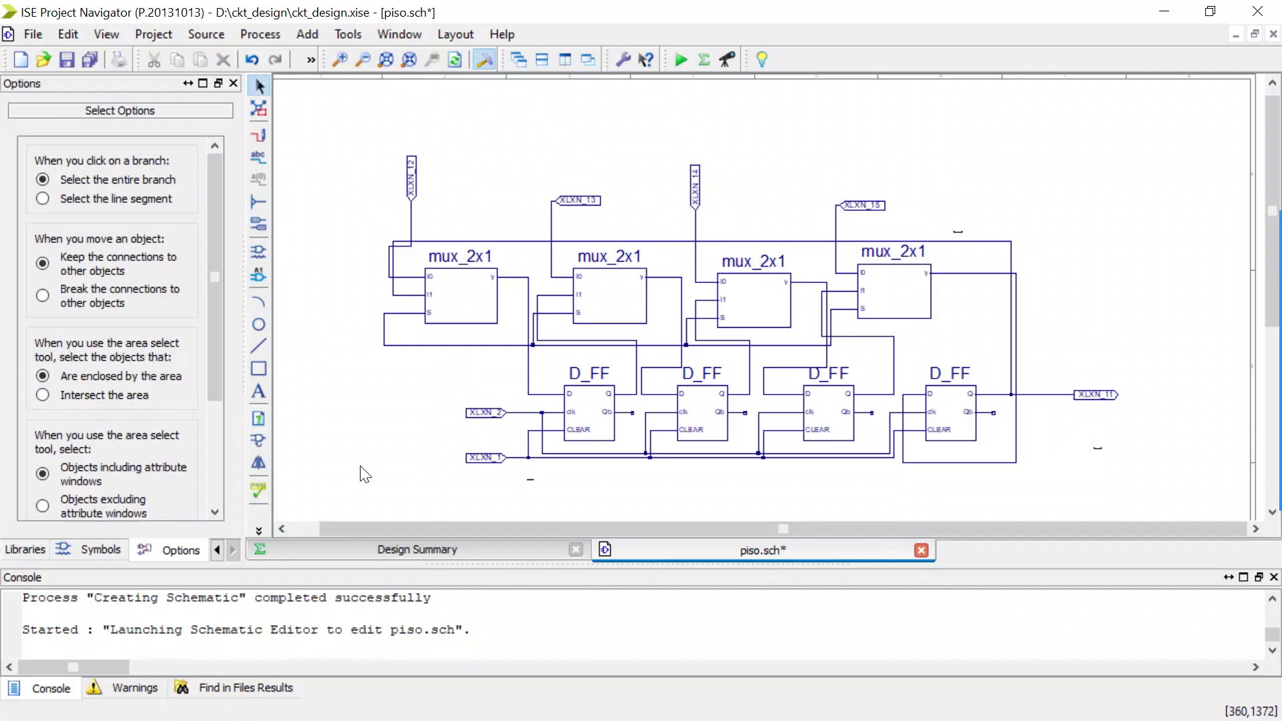
Step: Rename the net of the I/O marker feeding the flip-flops' clk pins to clk
{"action": "left_click", "coordinate": [497, 409]}
{"action": "double_click", "coordinate": [497, 406]}
{"action": "left_click", "coordinate": [419, 308]}
{"action": "left_click", "coordinate": [642, 308]}
{"action": "left_click_drag", "start_coordinate": [643, 307], "coordinate": [509, 306]}
{"action": "type", "text": "clk"}
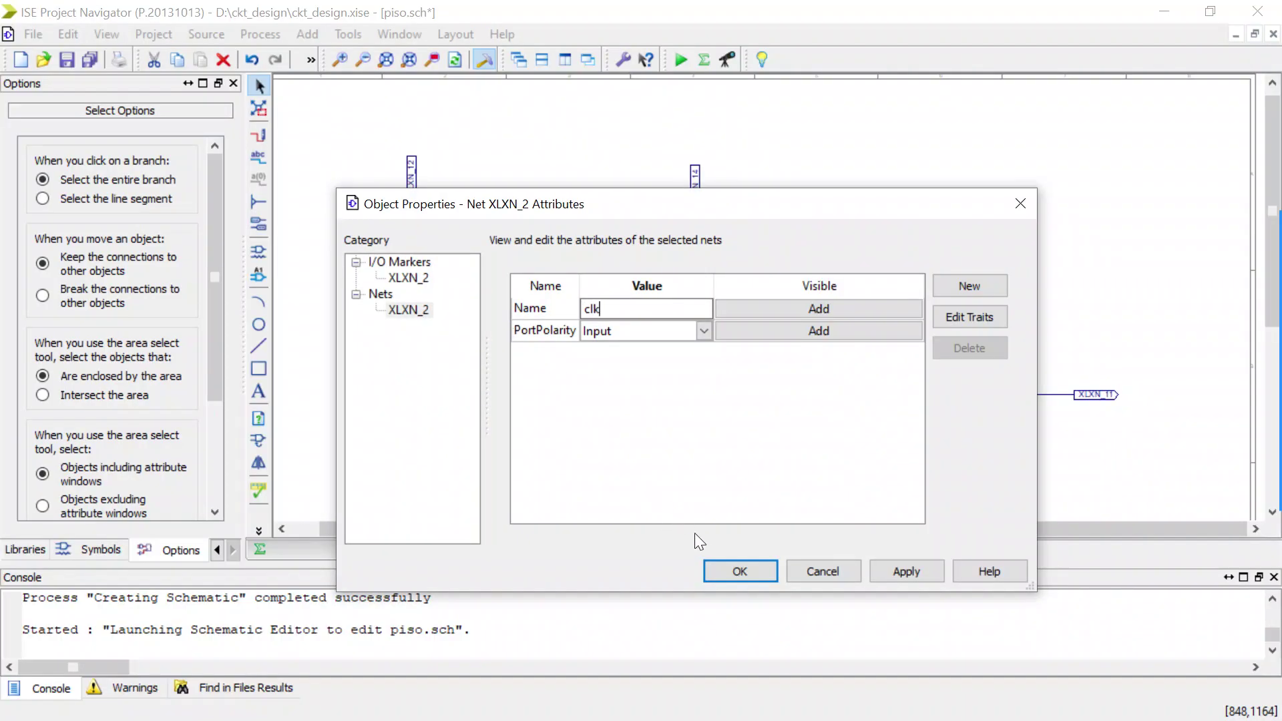
{"action": "left_click", "coordinate": [728, 571]}
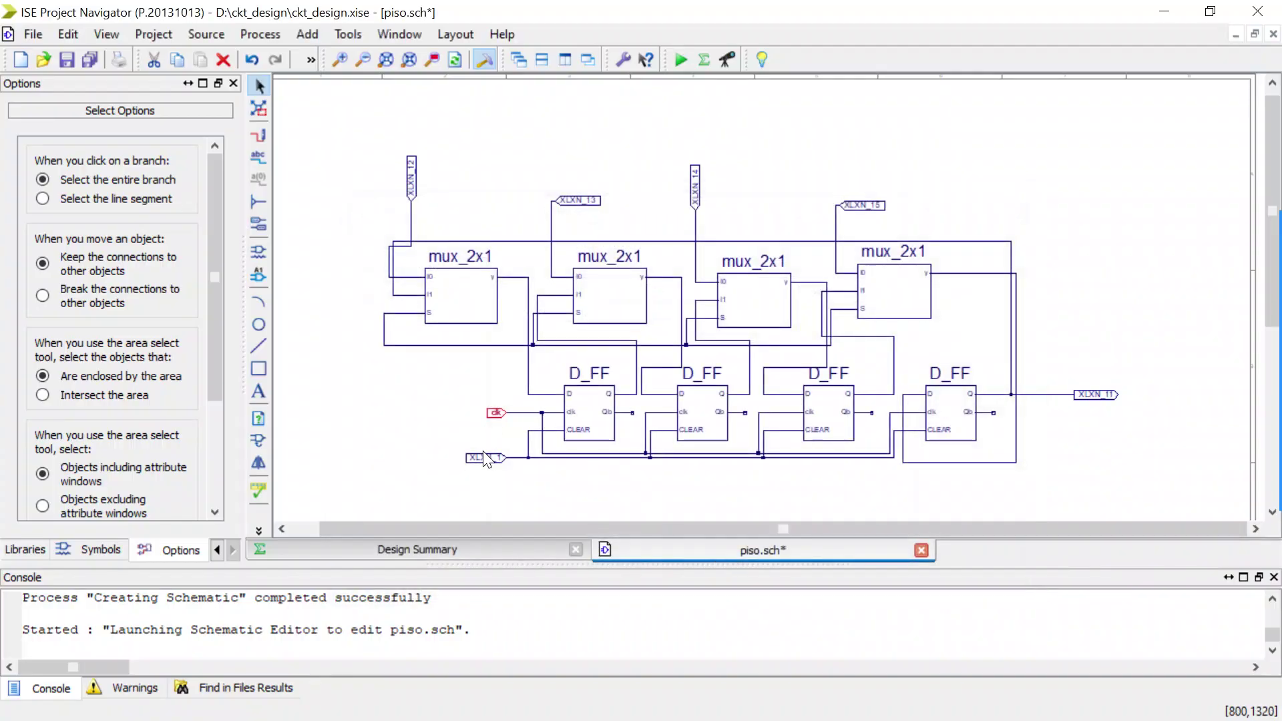
Step: Rename the net of the I/O marker feeding the flip-flops' CLEAR pins to clear
{"action": "double_click", "coordinate": [485, 459]}
{"action": "left_click", "coordinate": [415, 313]}
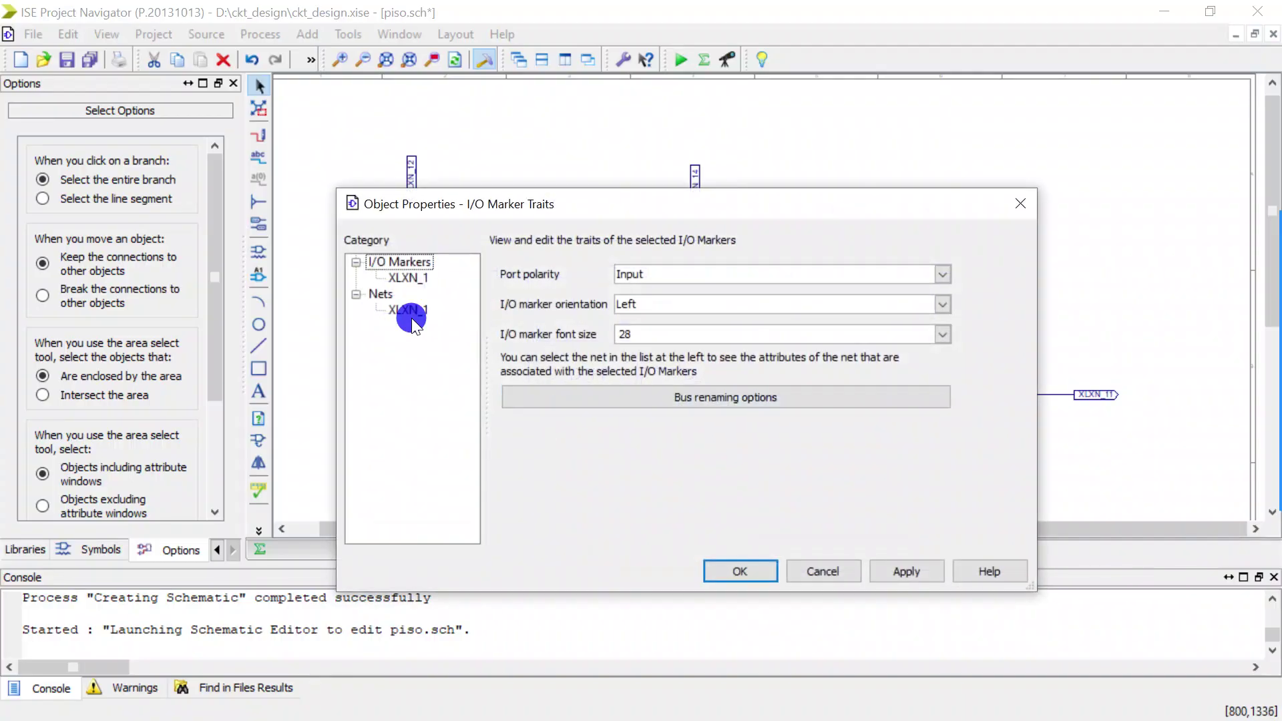
{"action": "left_click_drag", "start_coordinate": [625, 309], "coordinate": [536, 319]}
{"action": "type", "text": "clear"}
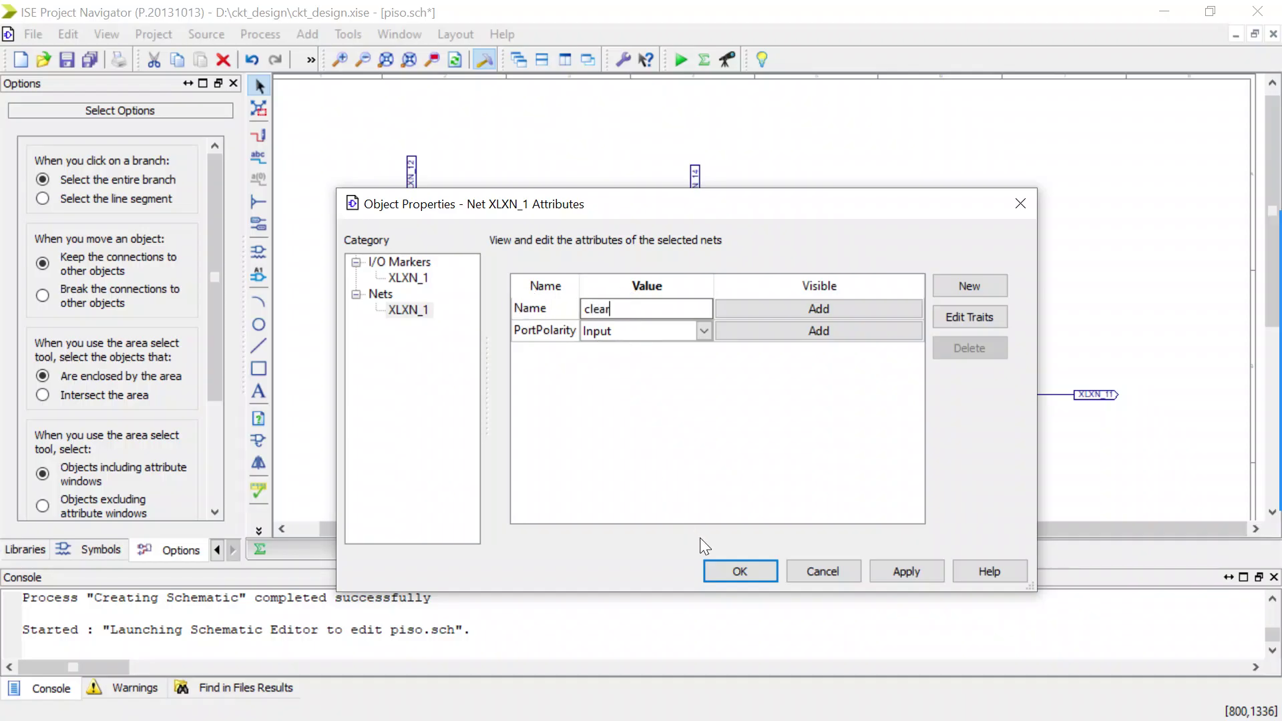
{"action": "left_click", "coordinate": [734, 571]}
{"action": "left_click", "coordinate": [404, 390]}
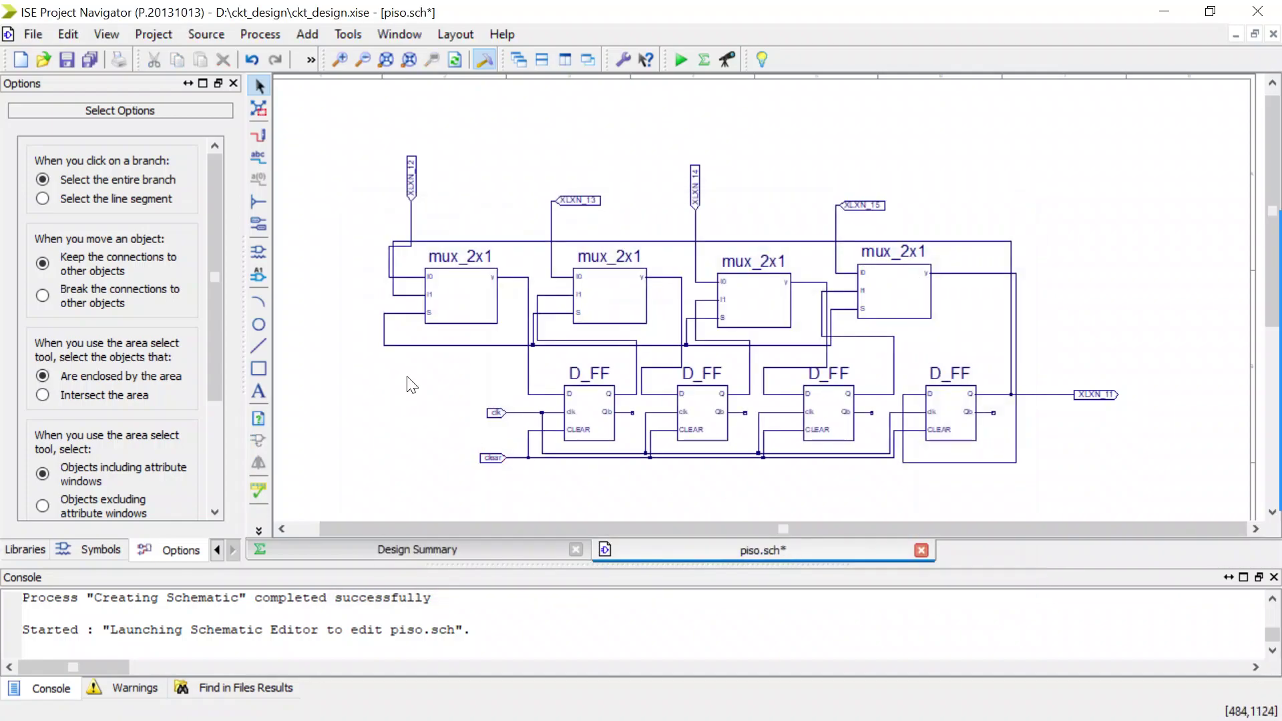
Step: Rename the input marker net of the first mux_2x1 to I0
{"action": "double_click", "coordinate": [411, 179]}
{"action": "left_click", "coordinate": [409, 312]}
{"action": "left_click", "coordinate": [644, 309]}
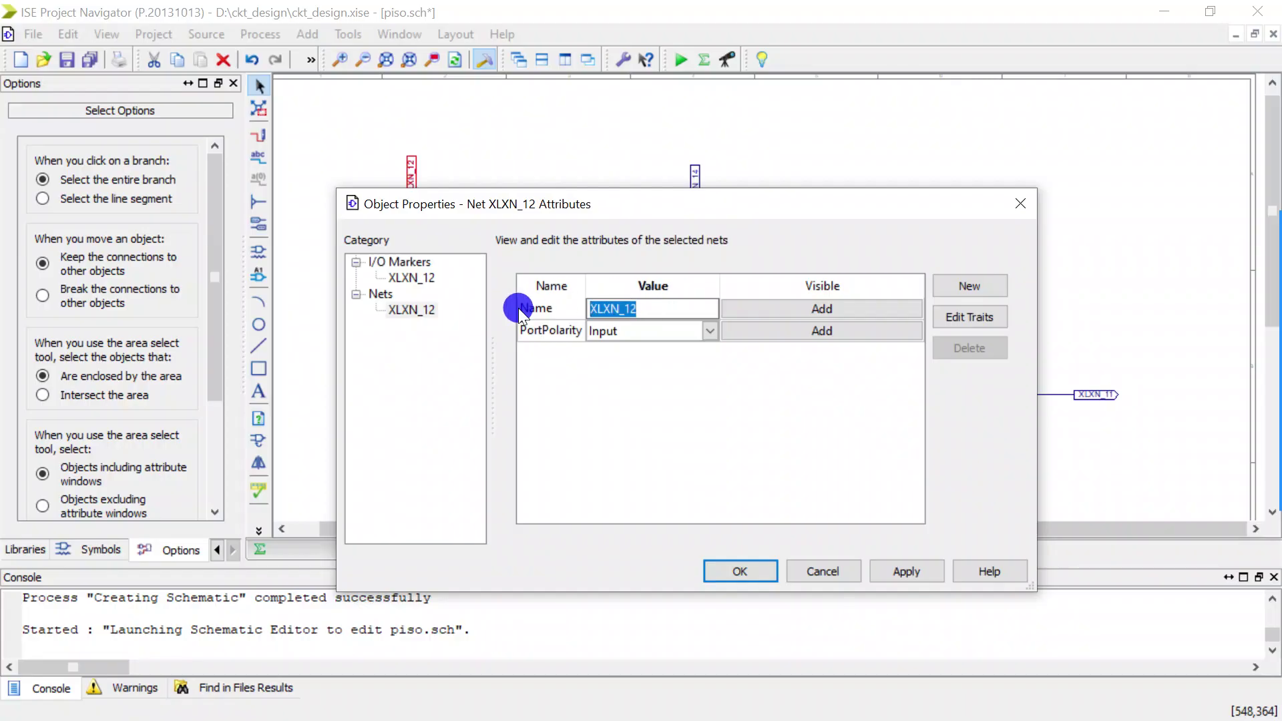
{"action": "key", "text": "Tab"}
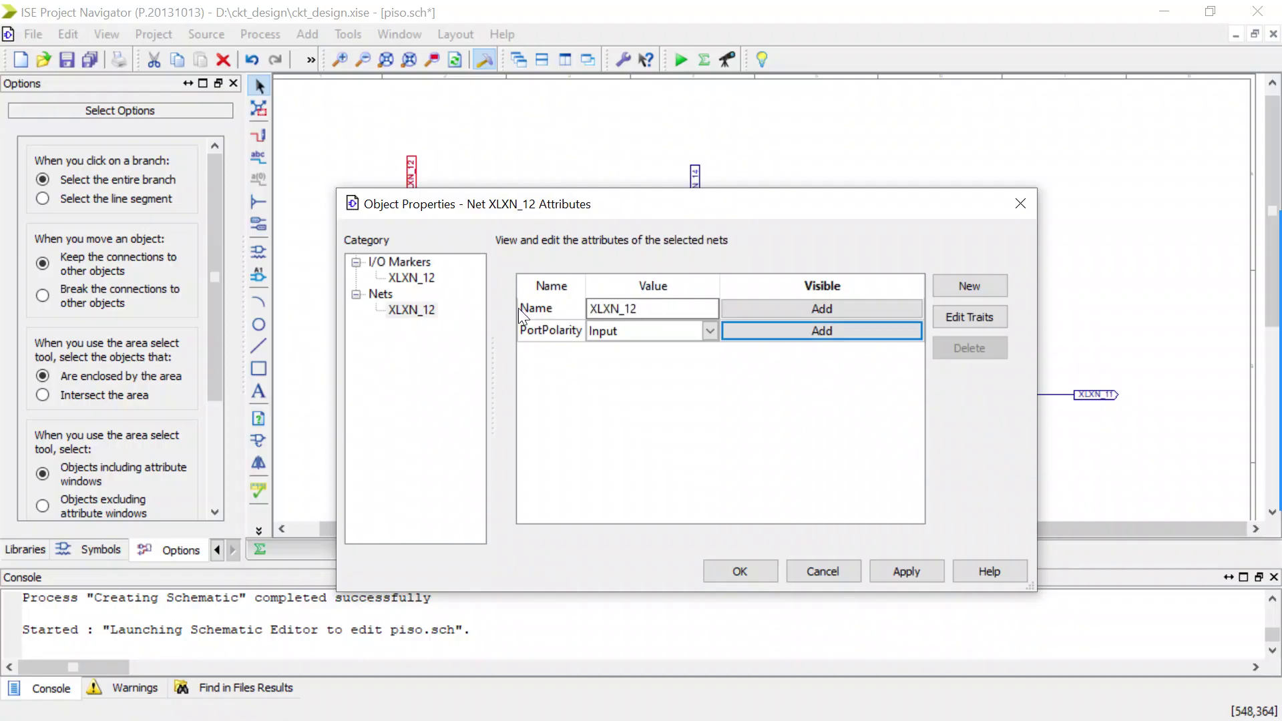
{"action": "left_click_drag", "start_coordinate": [651, 309], "coordinate": [523, 311]}
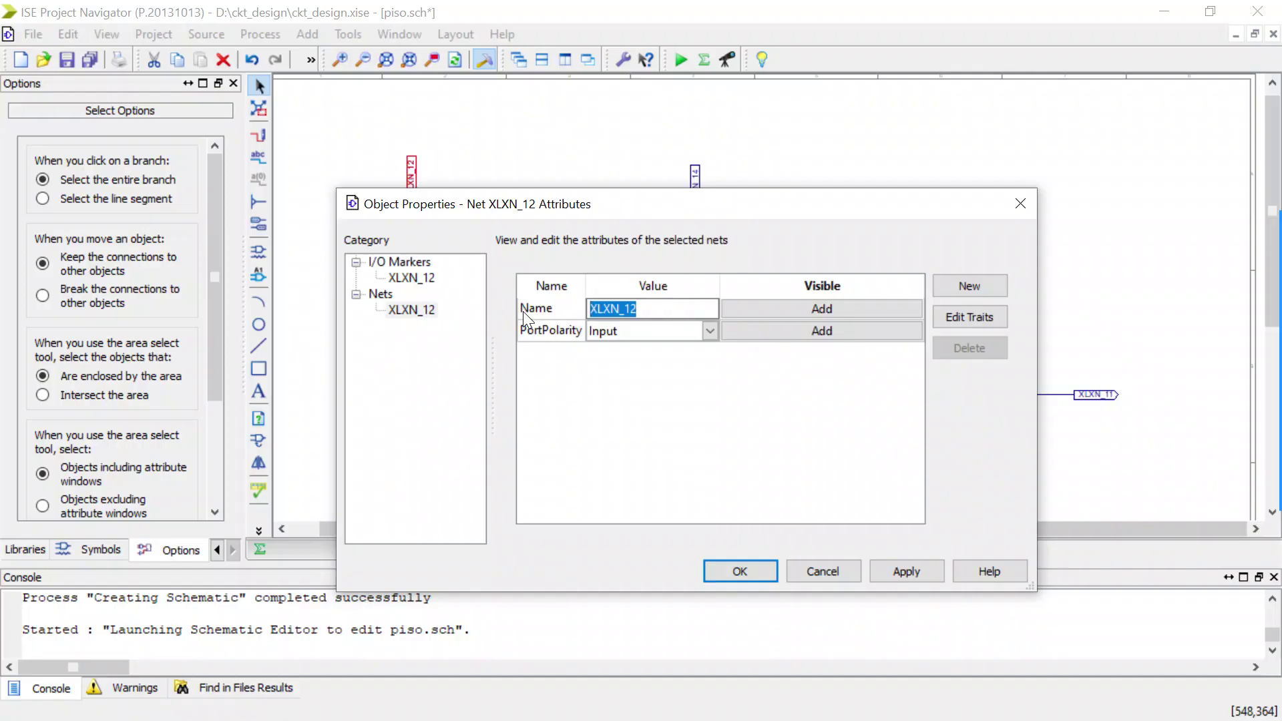
{"action": "type", "text": "I0"}
{"action": "left_click", "coordinate": [741, 573]}
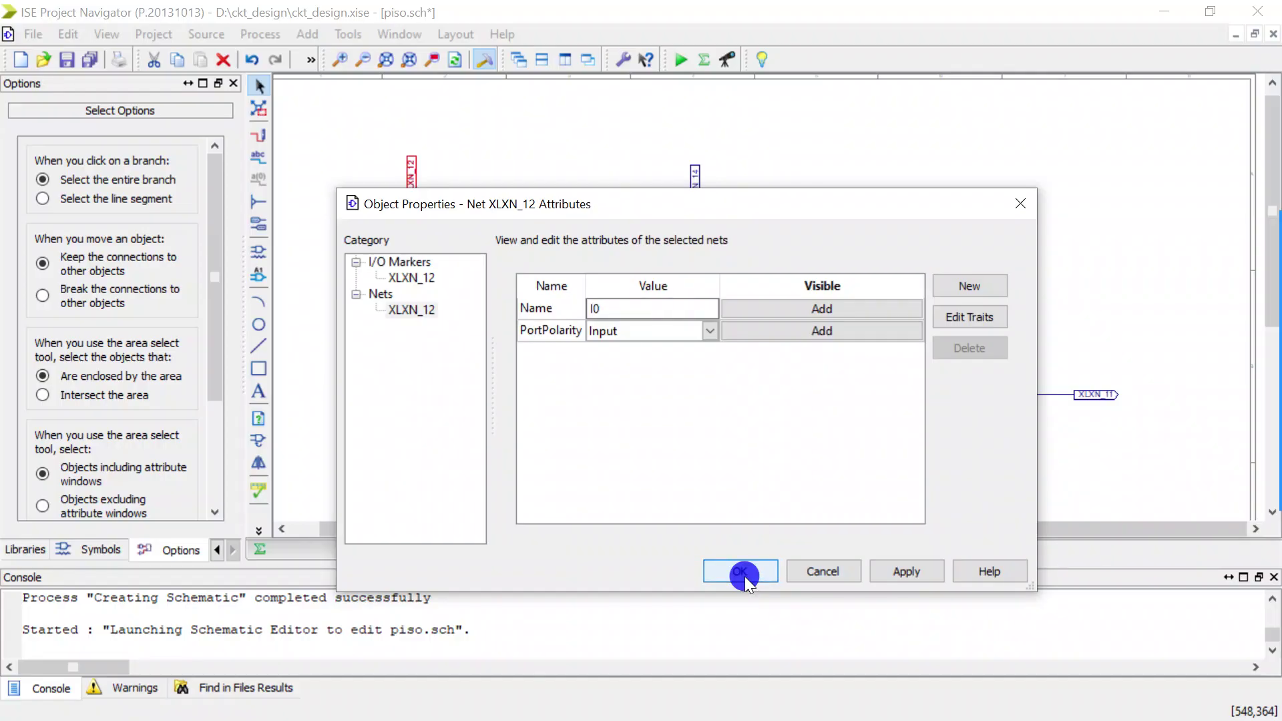
Step: Rename the input marker net of the second mux_2x1 to I1
{"action": "double_click", "coordinate": [575, 200]}
{"action": "left_click", "coordinate": [408, 310]}
{"action": "left_click_drag", "start_coordinate": [641, 306], "coordinate": [433, 324]}
{"action": "type", "text": "I1"}
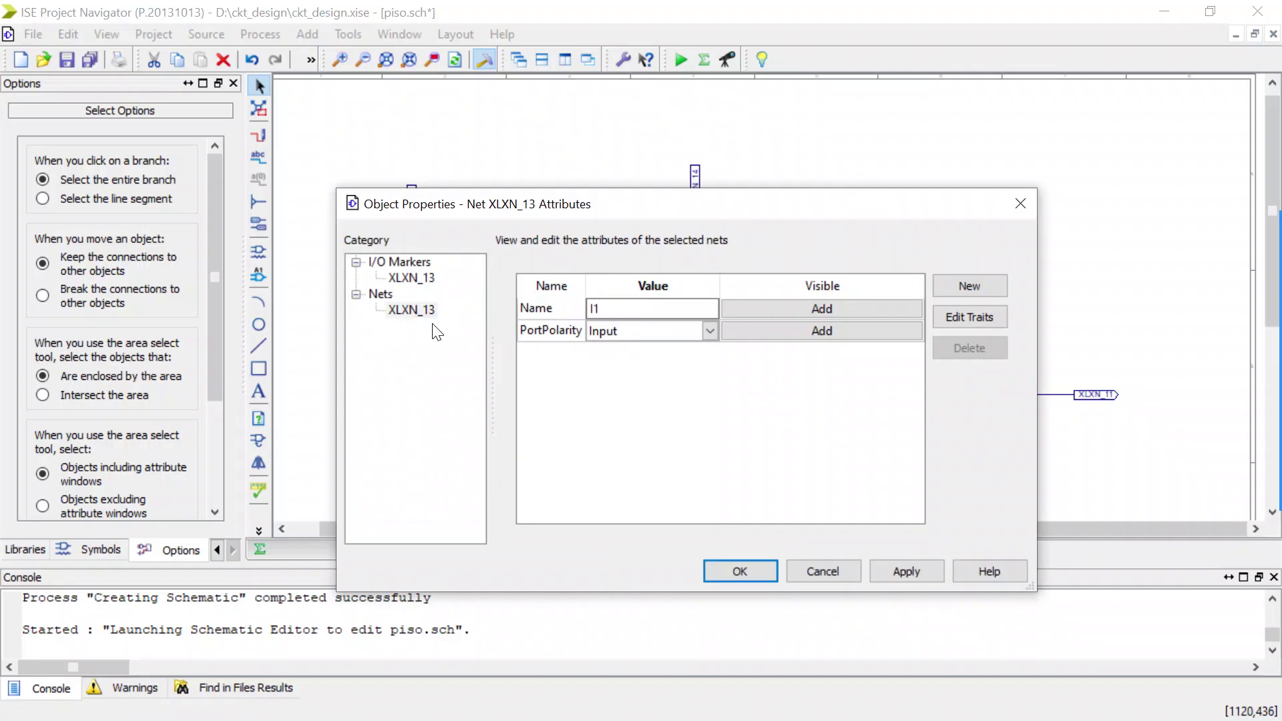
{"action": "left_click", "coordinate": [726, 572]}
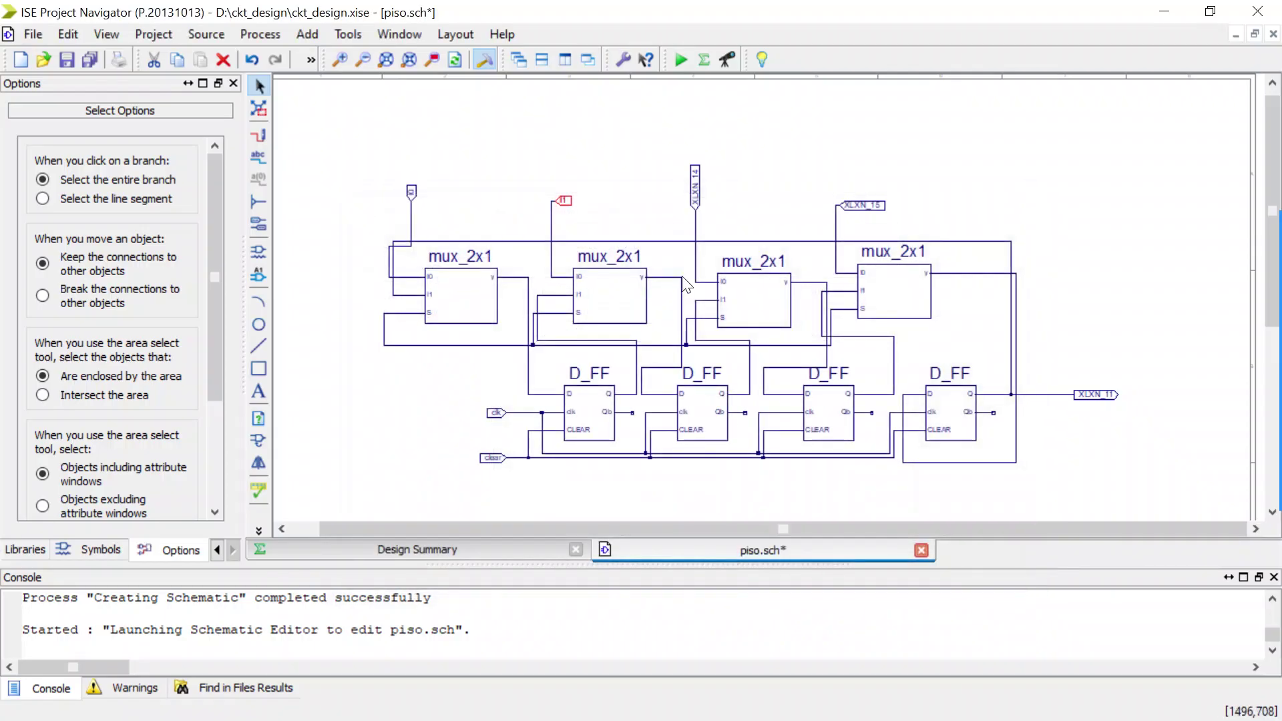
Step: Rename the input marker net of the third mux_2x1 to I2
{"action": "double_click", "coordinate": [695, 182]}
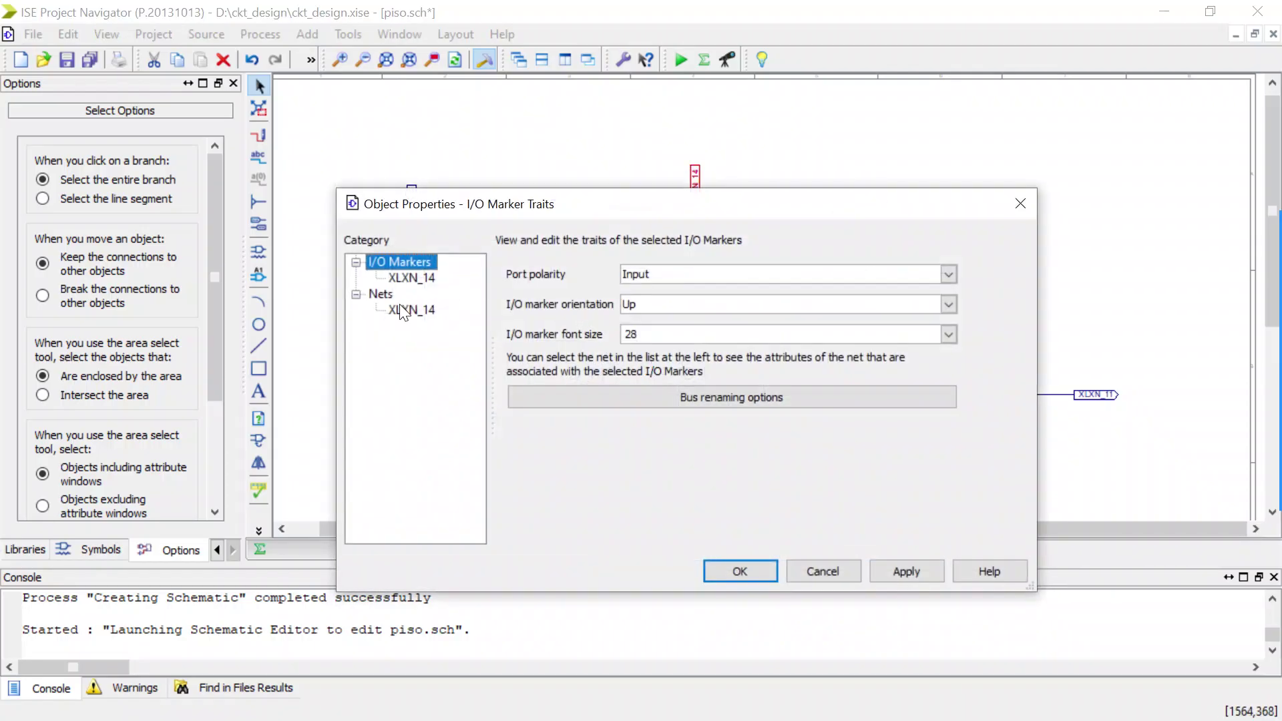
{"action": "left_click", "coordinate": [411, 310]}
{"action": "double_click", "coordinate": [658, 314]}
{"action": "type", "text": "I2"}
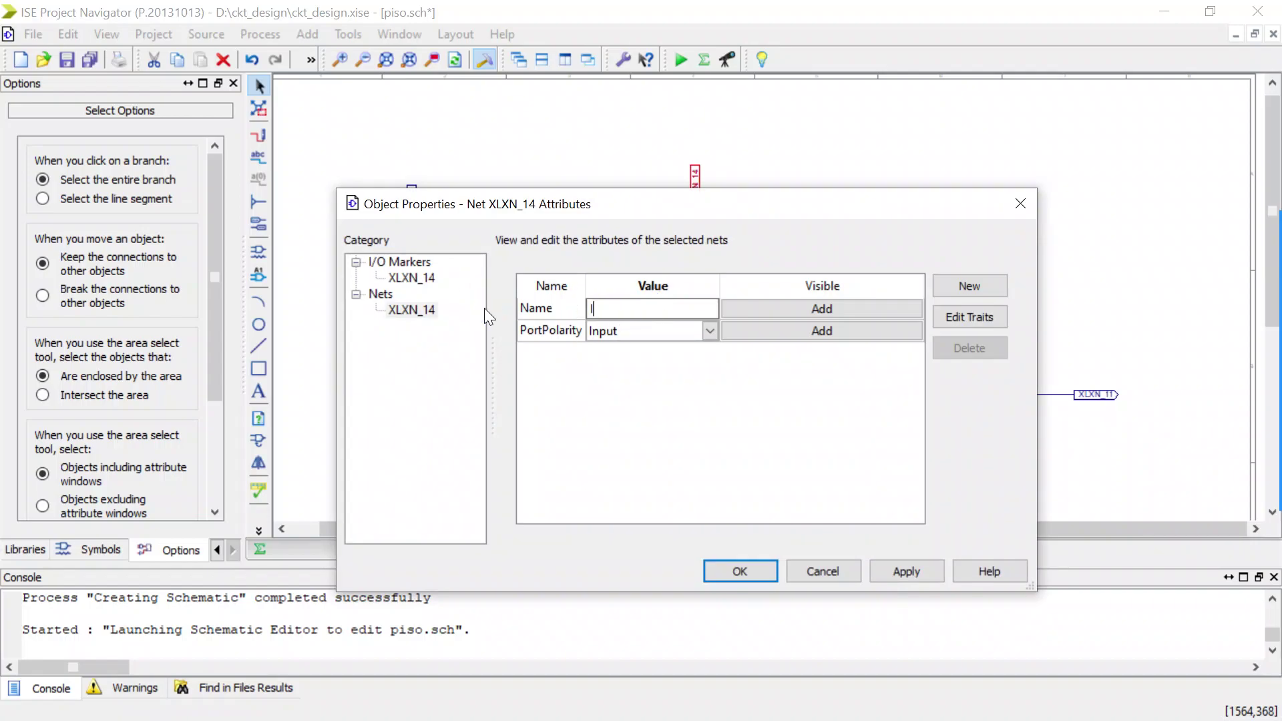
{"action": "left_click", "coordinate": [740, 570]}
Step: Rename the input marker net of the fourth mux_2x1 to I3
{"action": "double_click", "coordinate": [874, 204]}
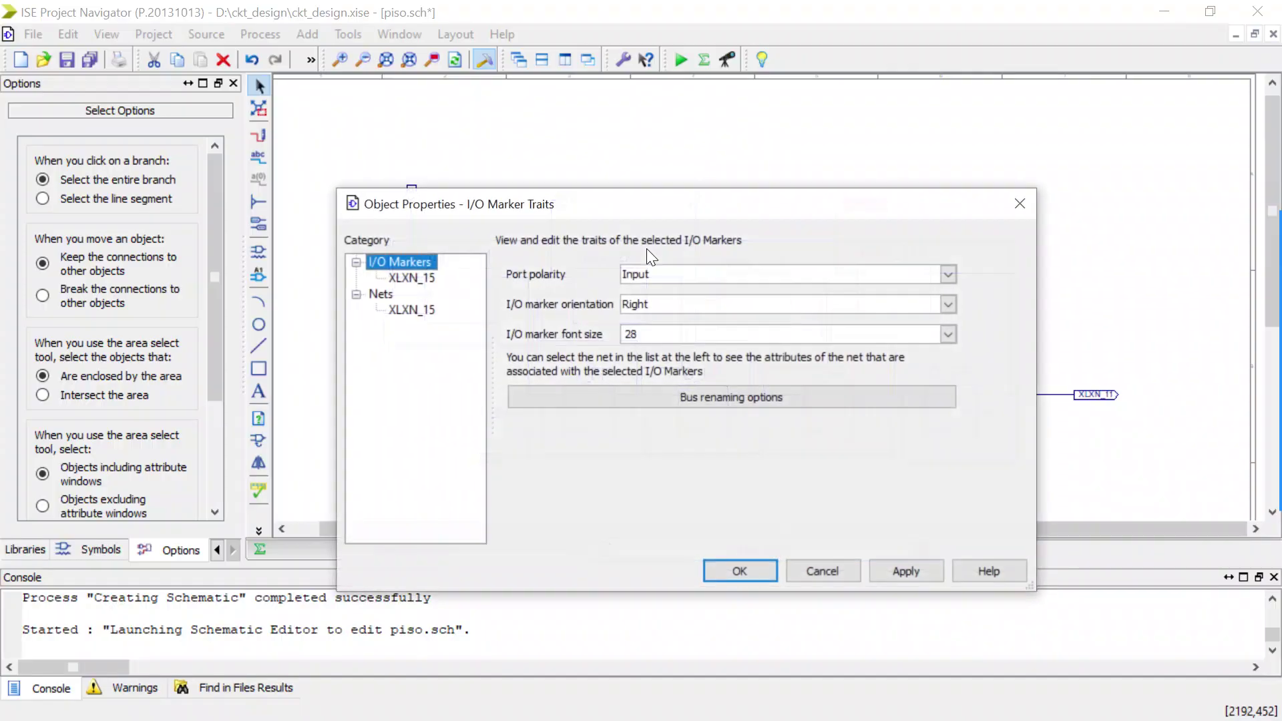
{"action": "left_click", "coordinate": [440, 308]}
{"action": "left_click", "coordinate": [652, 304]}
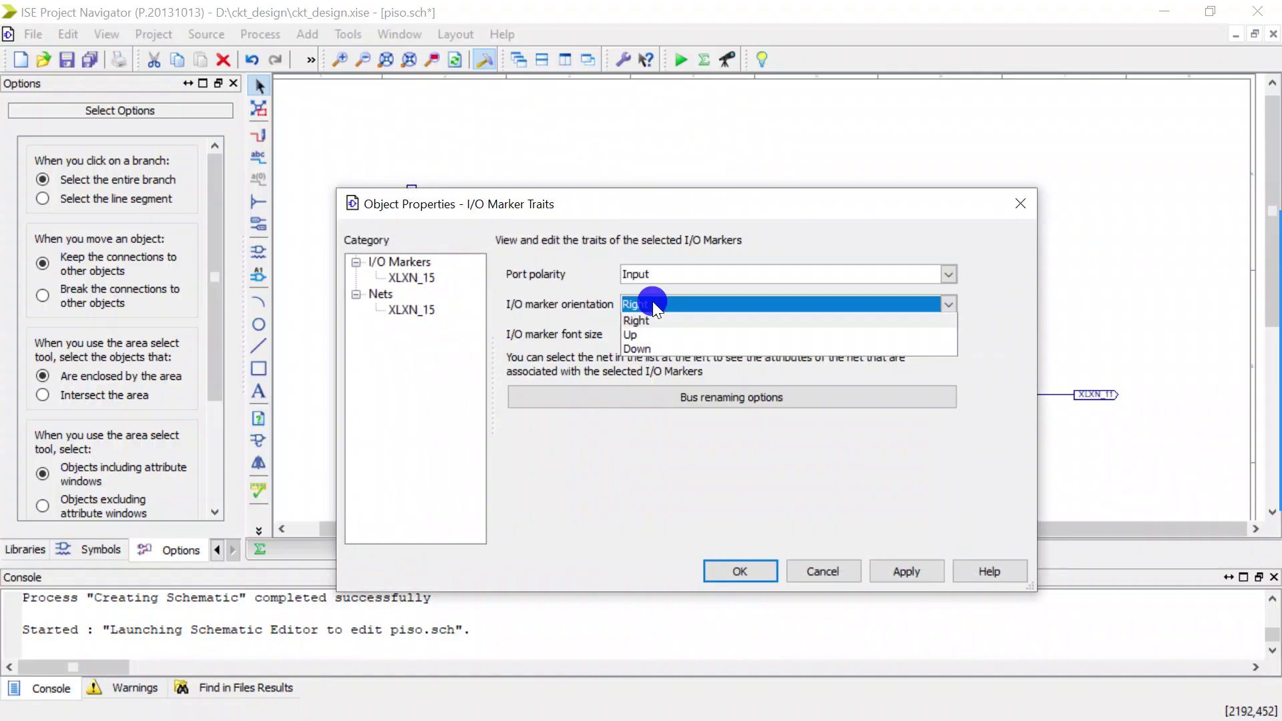
{"action": "left_click", "coordinate": [652, 304]}
{"action": "left_click", "coordinate": [410, 314]}
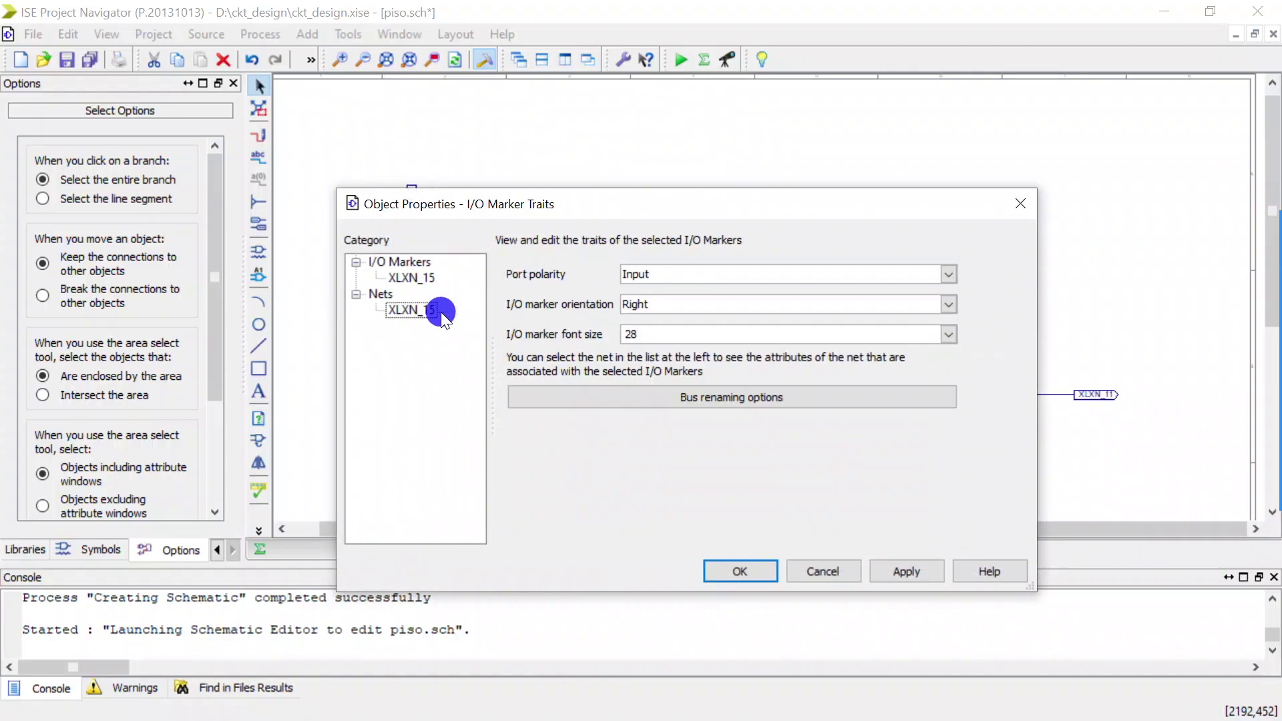
{"action": "left_click", "coordinate": [419, 310]}
{"action": "left_click_drag", "start_coordinate": [662, 312], "coordinate": [370, 318]}
{"action": "type", "text": "I3XLXN_15"}
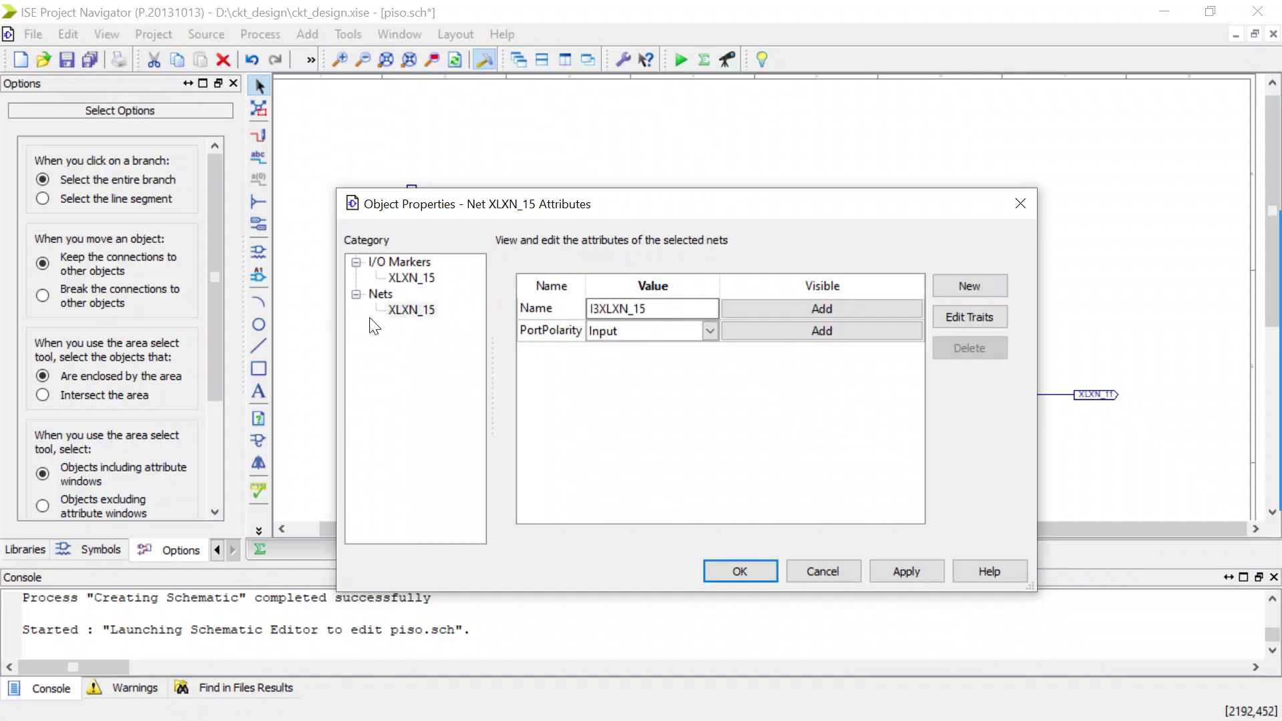
{"action": "left_click_drag", "start_coordinate": [643, 307], "coordinate": [519, 310]}
{"action": "type", "text": "I3"}
{"action": "left_click", "coordinate": [751, 574]}
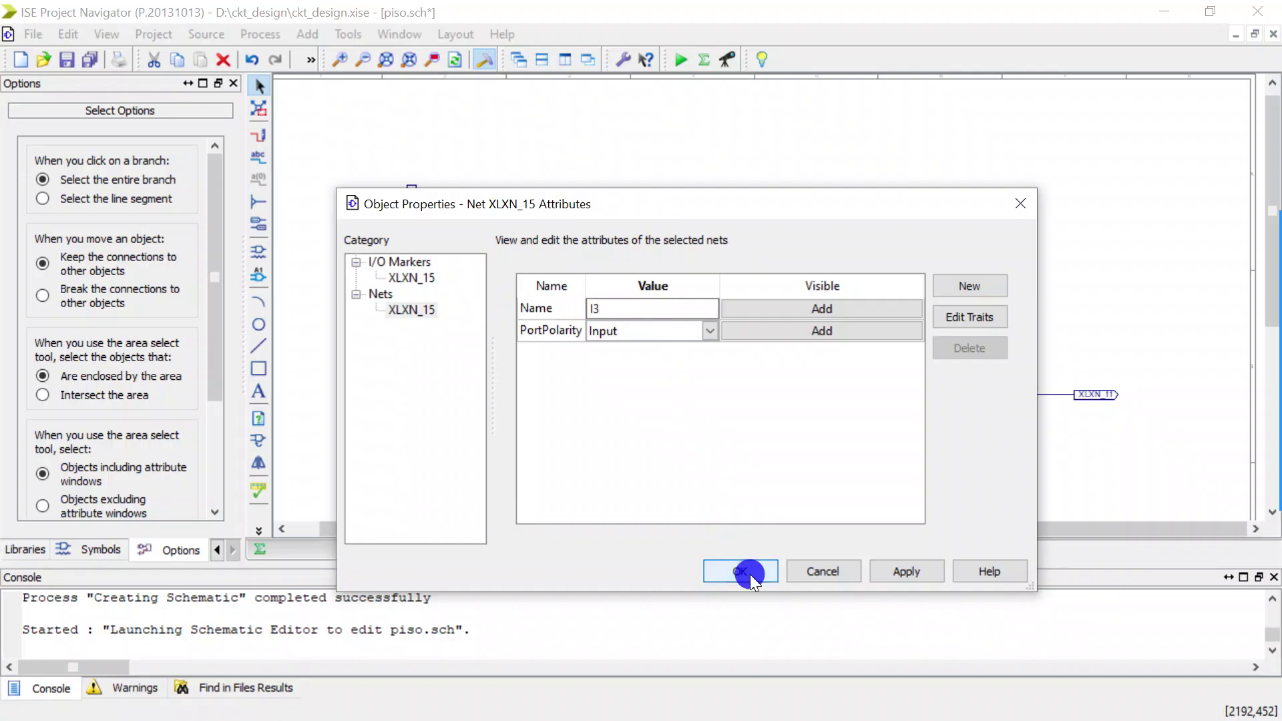
Step: Rename the output marker net of the last D_FF to Q
{"action": "left_click", "coordinate": [1111, 393]}
{"action": "double_click", "coordinate": [1111, 392]}
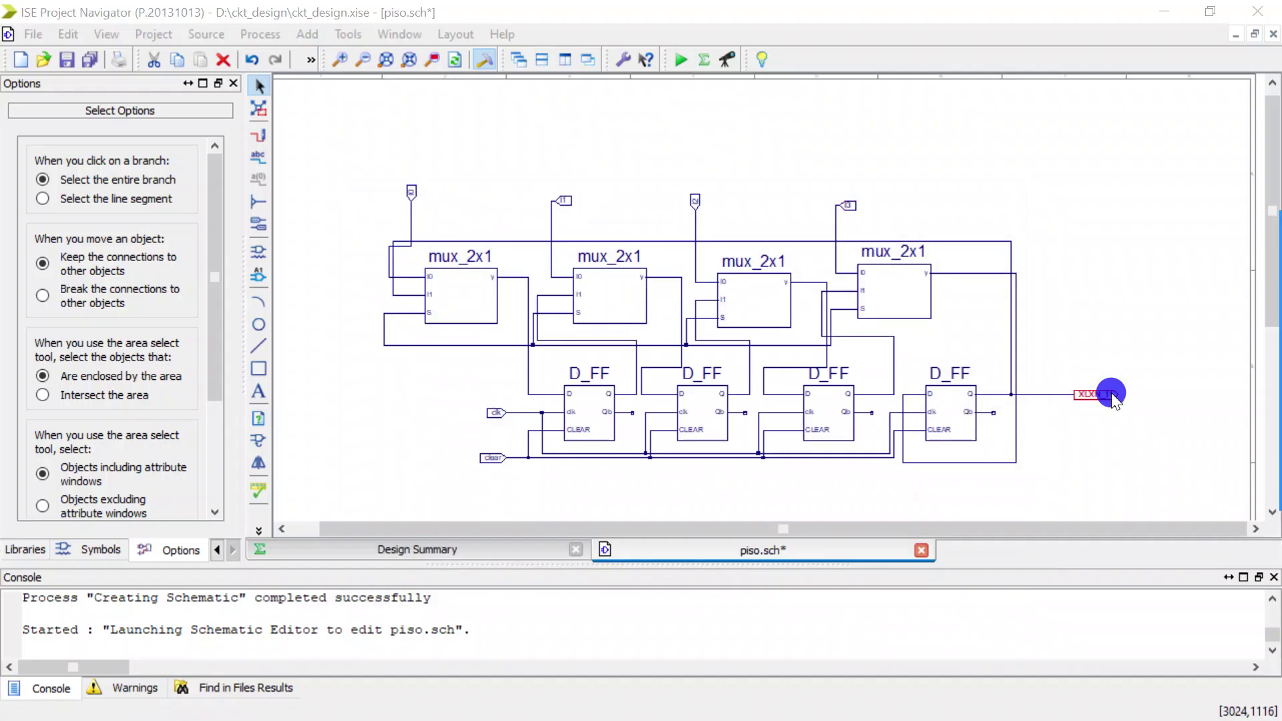
{"action": "left_click", "coordinate": [400, 309]}
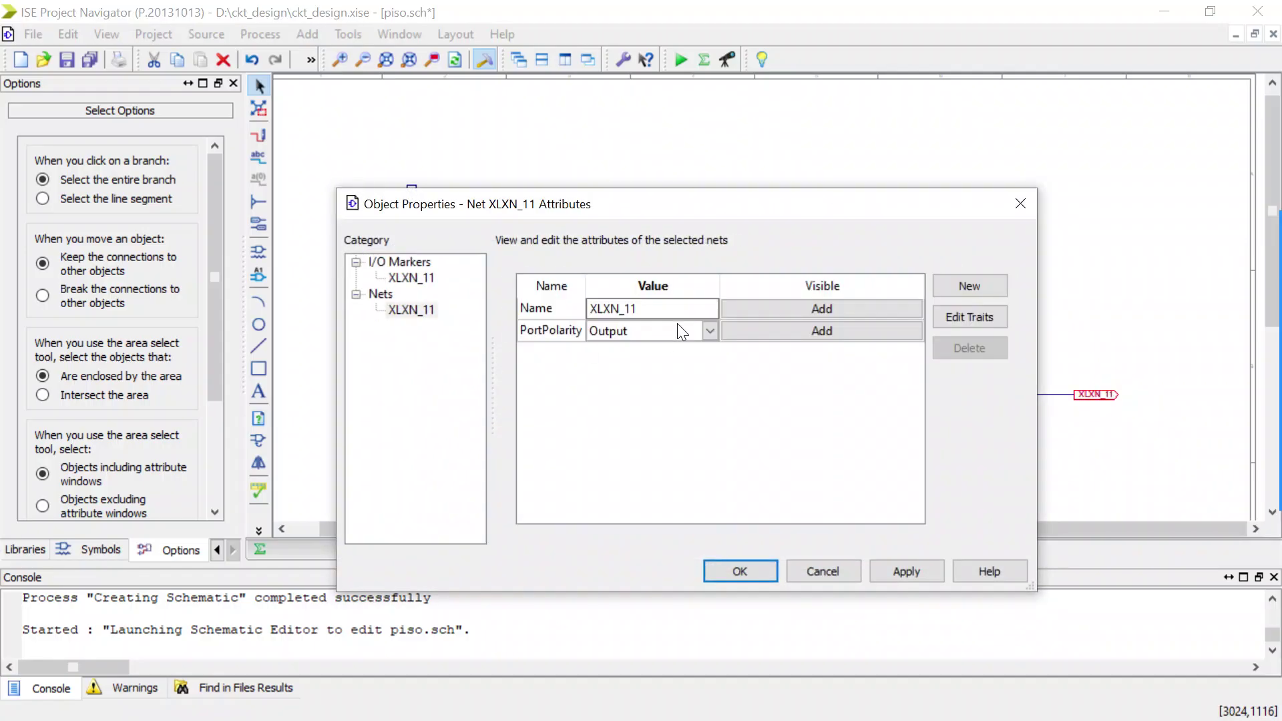
{"action": "type", "text": "Q"}
{"action": "left_click", "coordinate": [737, 573]}
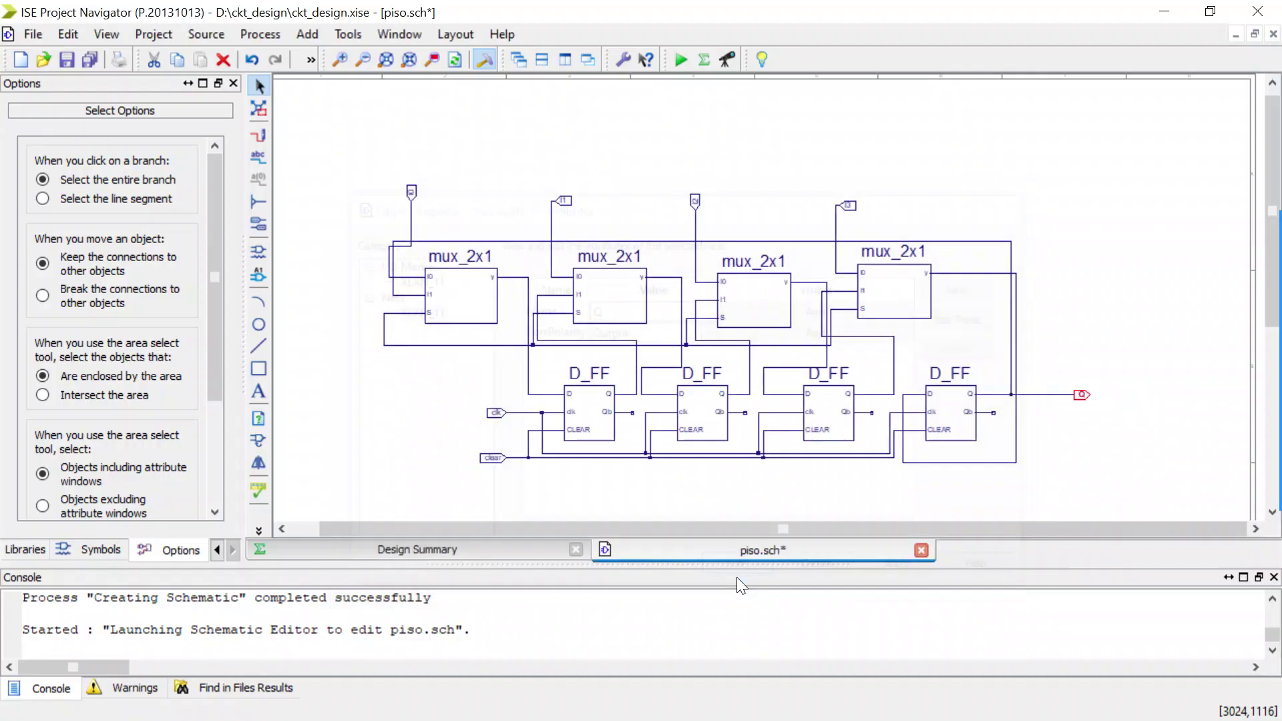
Step: Save the completed piso.sch schematic
{"action": "scroll", "coordinate": [629, 391], "scroll_direction": "down", "scroll_amount": 3}
{"action": "scroll", "coordinate": [659, 384], "scroll_direction": "down", "scroll_amount": 1}
{"action": "left_click", "coordinate": [642, 416]}
{"action": "key", "text": "ctrl+s"}
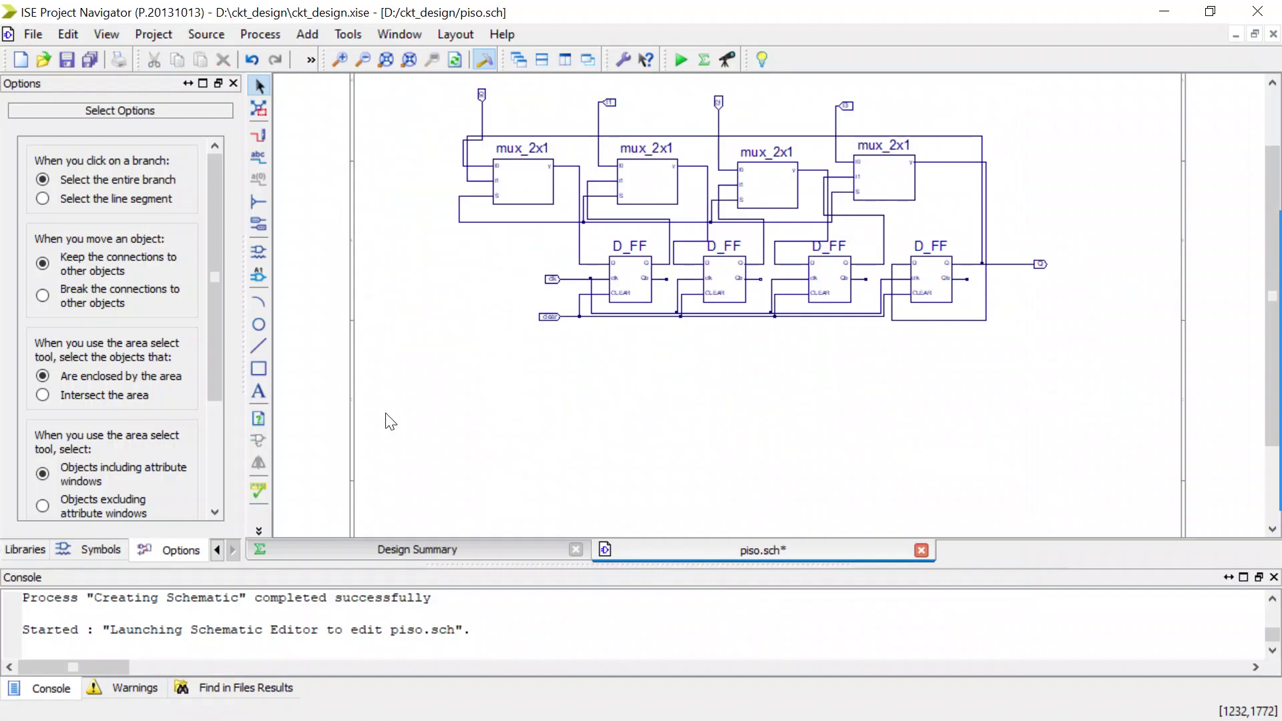
Step: Select the piso module in the design hierarchy and run Simulate Behavioral Model to launch it in ISim
{"action": "left_click", "coordinate": [215, 551]}
{"action": "left_click", "coordinate": [215, 551]}
{"action": "left_click", "coordinate": [212, 551]}
{"action": "left_click", "coordinate": [211, 552]}
{"action": "left_click", "coordinate": [106, 544]}
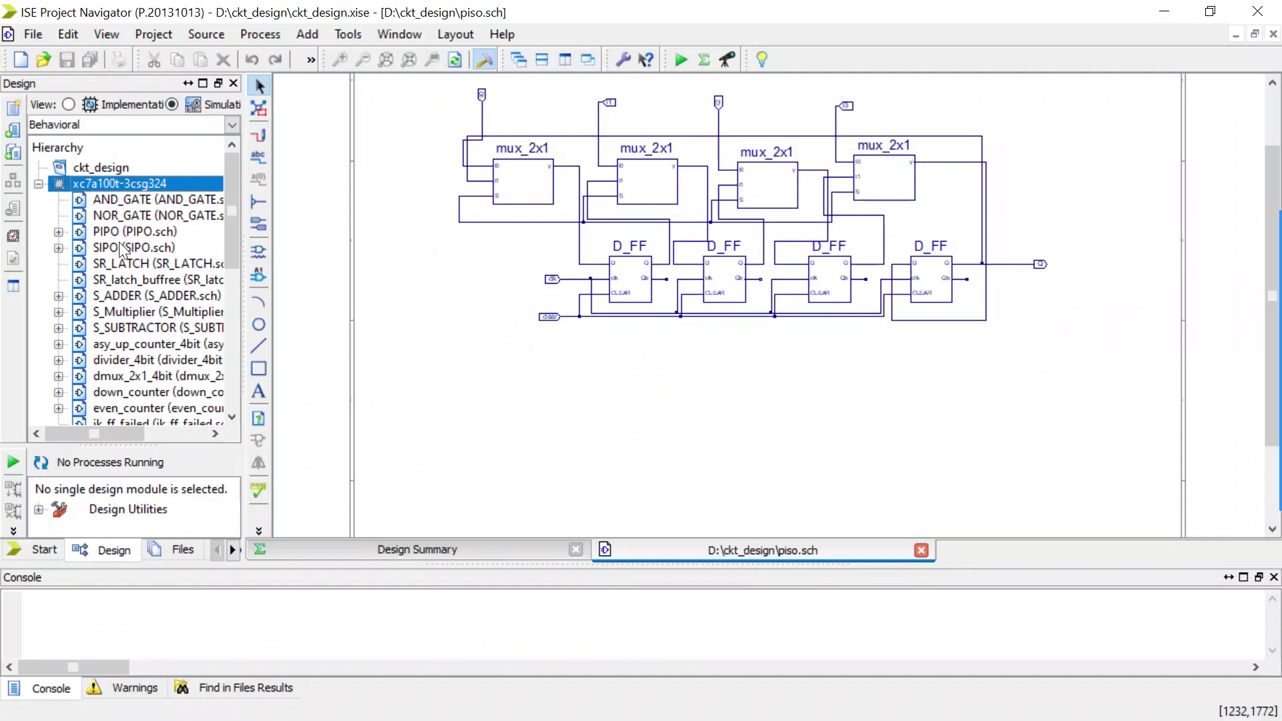
{"action": "scroll", "coordinate": [113, 260], "scroll_direction": "down", "scroll_amount": 7}
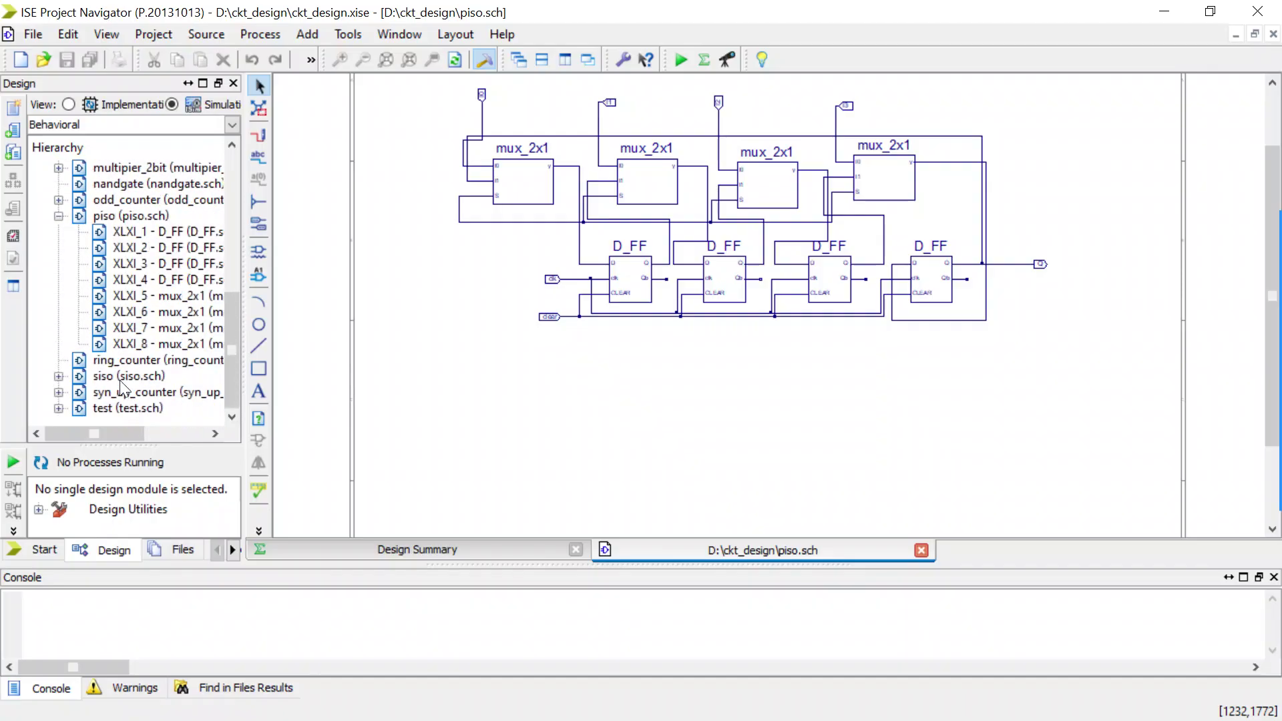
{"action": "left_click", "coordinate": [111, 215]}
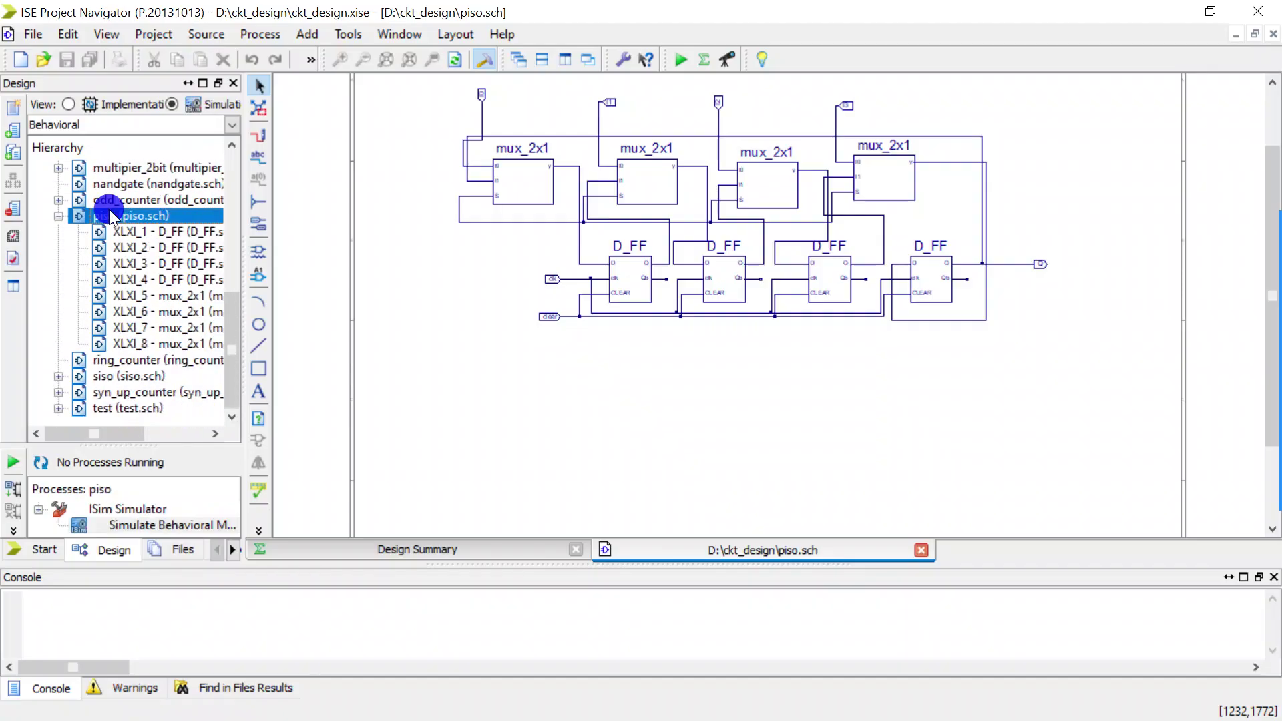
{"action": "double_click", "coordinate": [102, 525]}
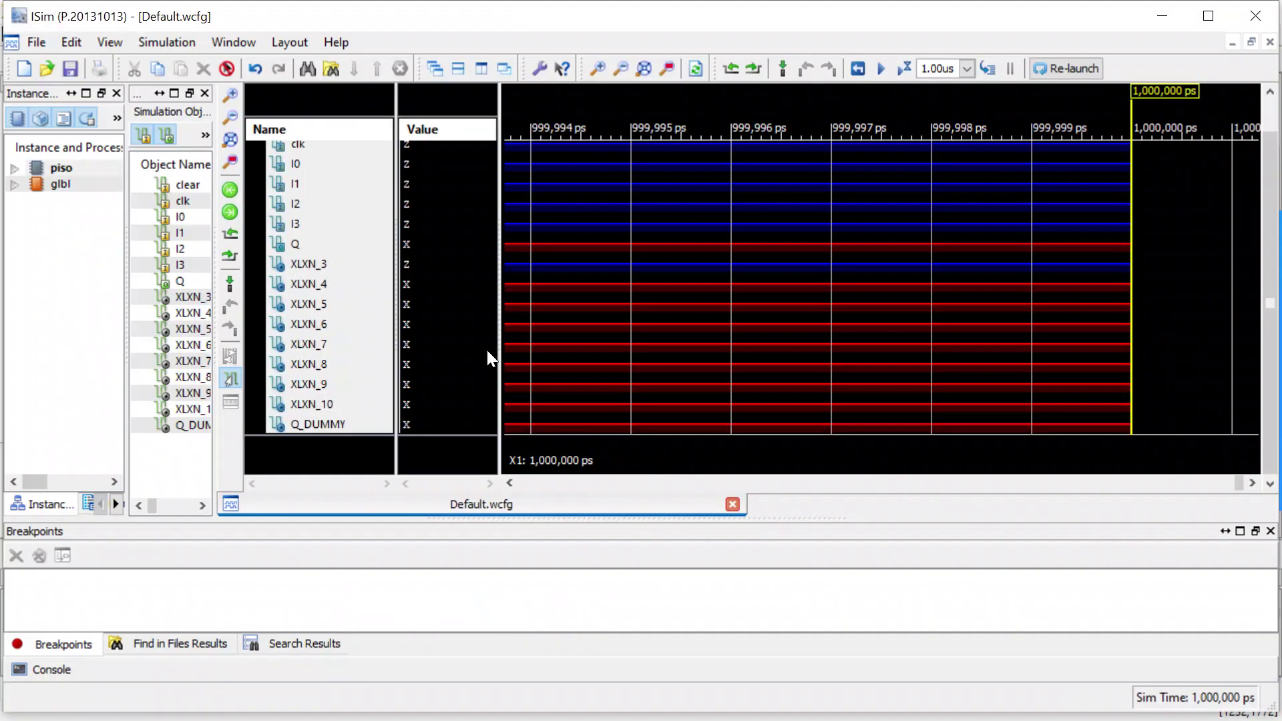
Step: Delete the internal signals XLXN_3 through Q_DUMMY from the waveform list
{"action": "left_click_drag", "start_coordinate": [415, 264], "coordinate": [413, 465]}
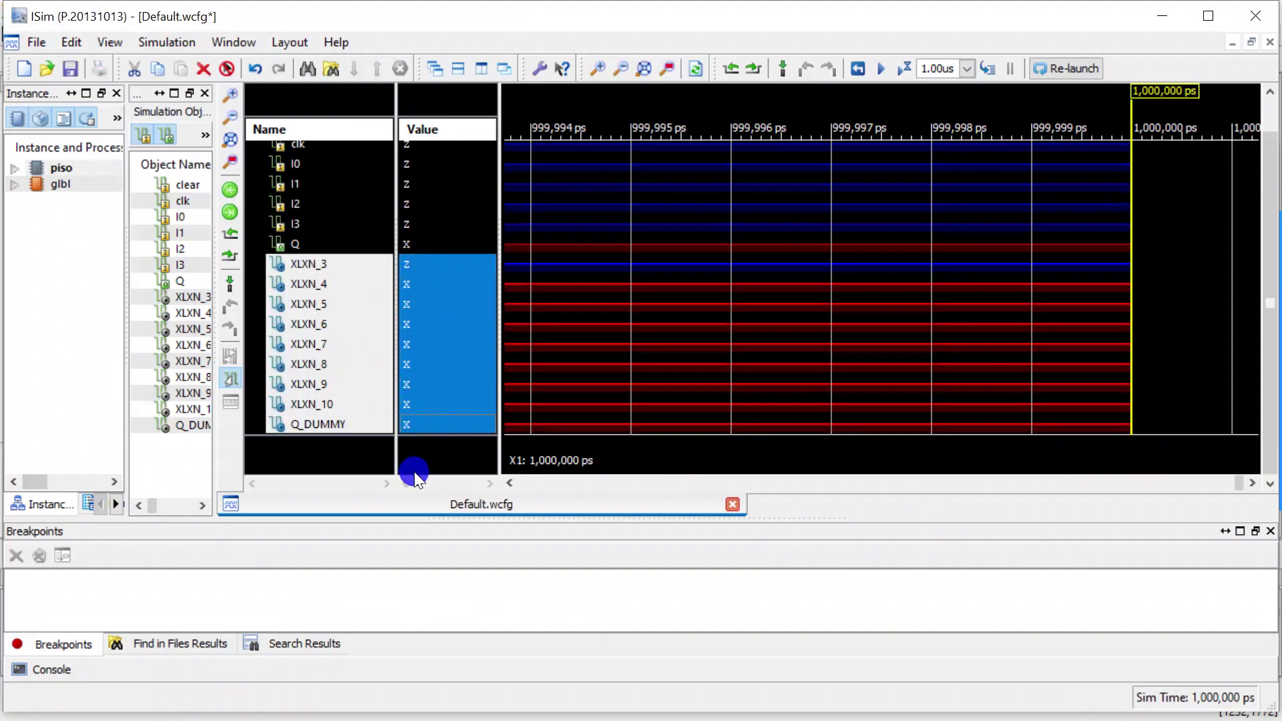
{"action": "key", "text": "Delete"}
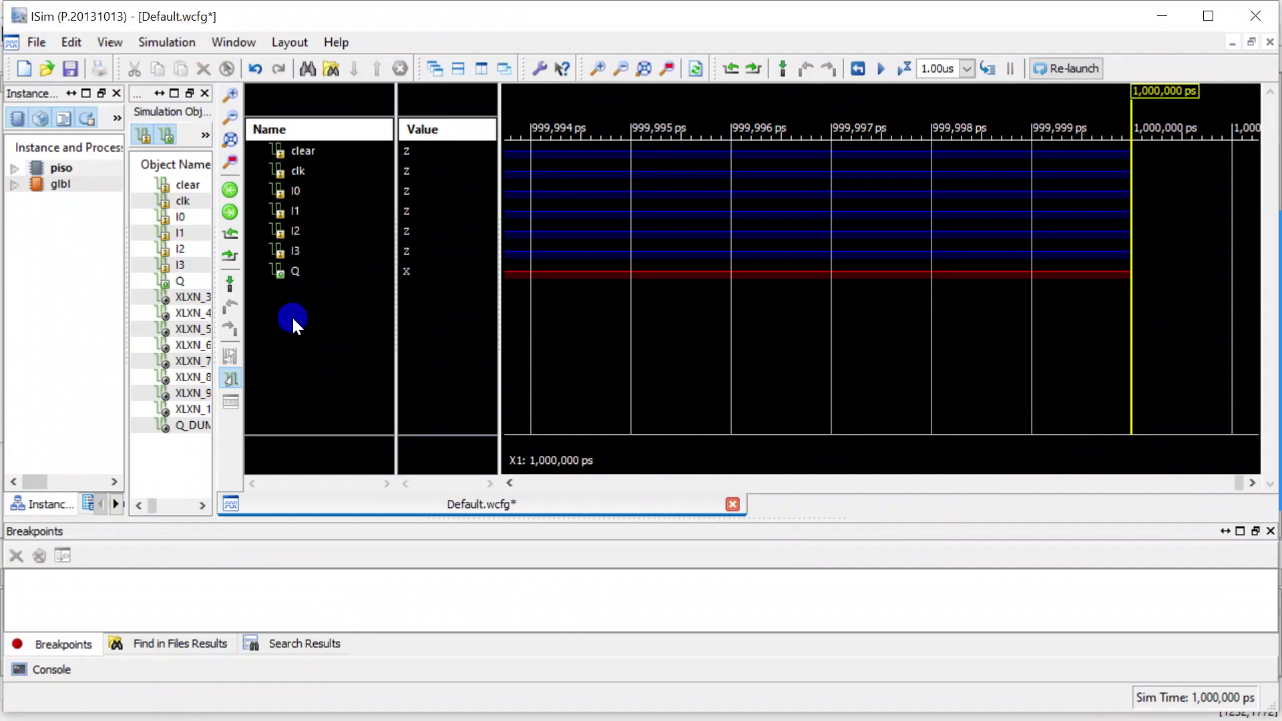
Step: Force the clear signal to a constant 0
{"action": "left_click", "coordinate": [310, 151]}
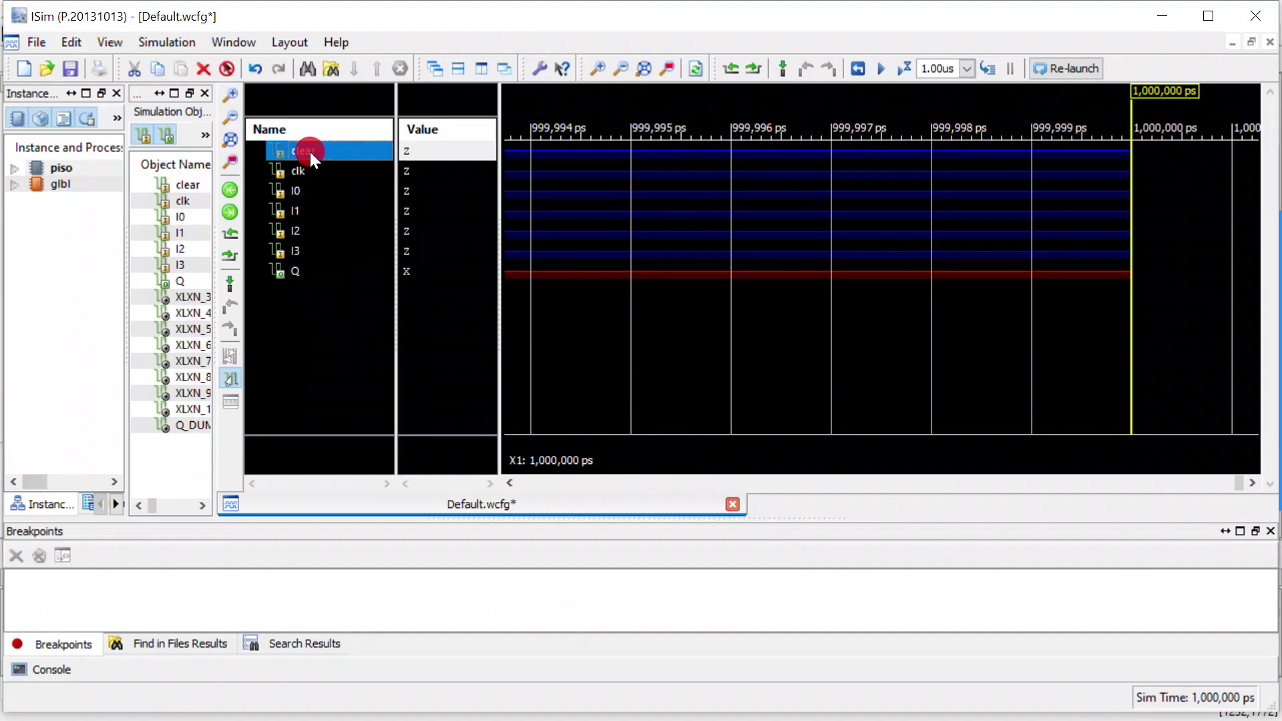
{"action": "right_click", "coordinate": [310, 151]}
{"action": "left_click", "coordinate": [372, 543]}
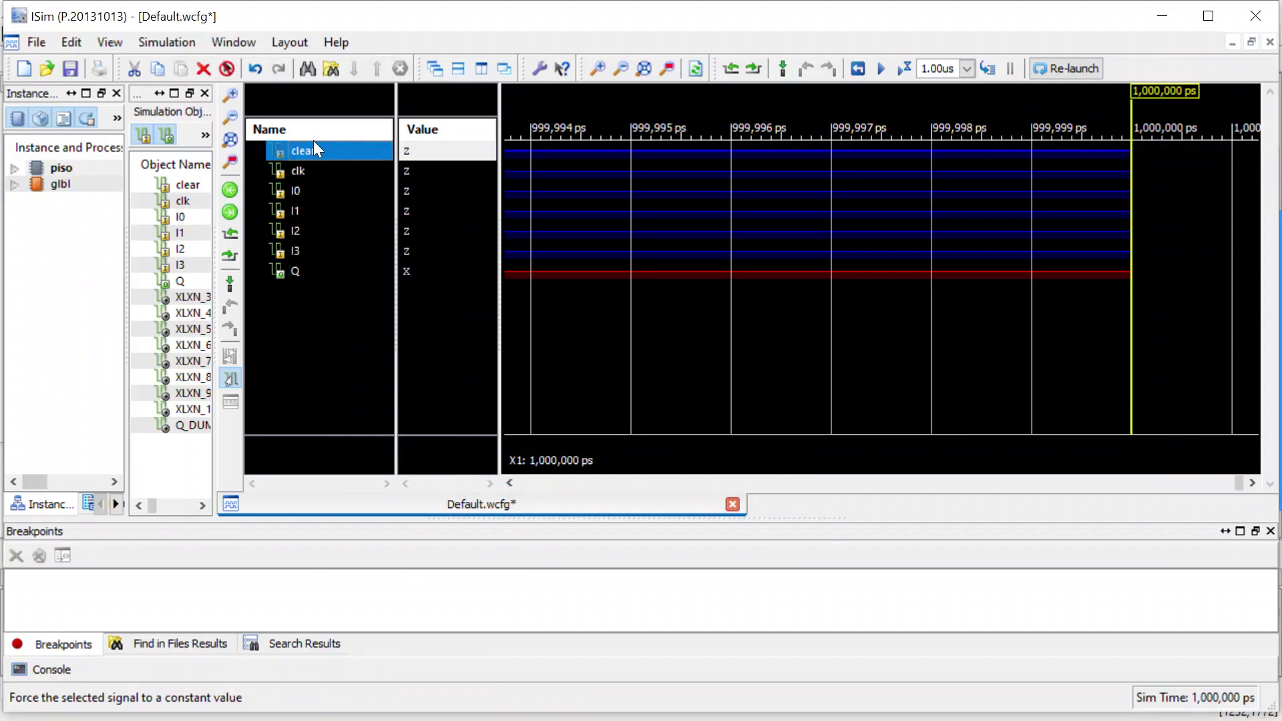
Step: Force clk as a clock with leading edge value 0, trailing edge value 1, 50% duty cycle and a 1 us period
{"action": "left_click", "coordinate": [297, 171]}
{"action": "right_click", "coordinate": [298, 171]}
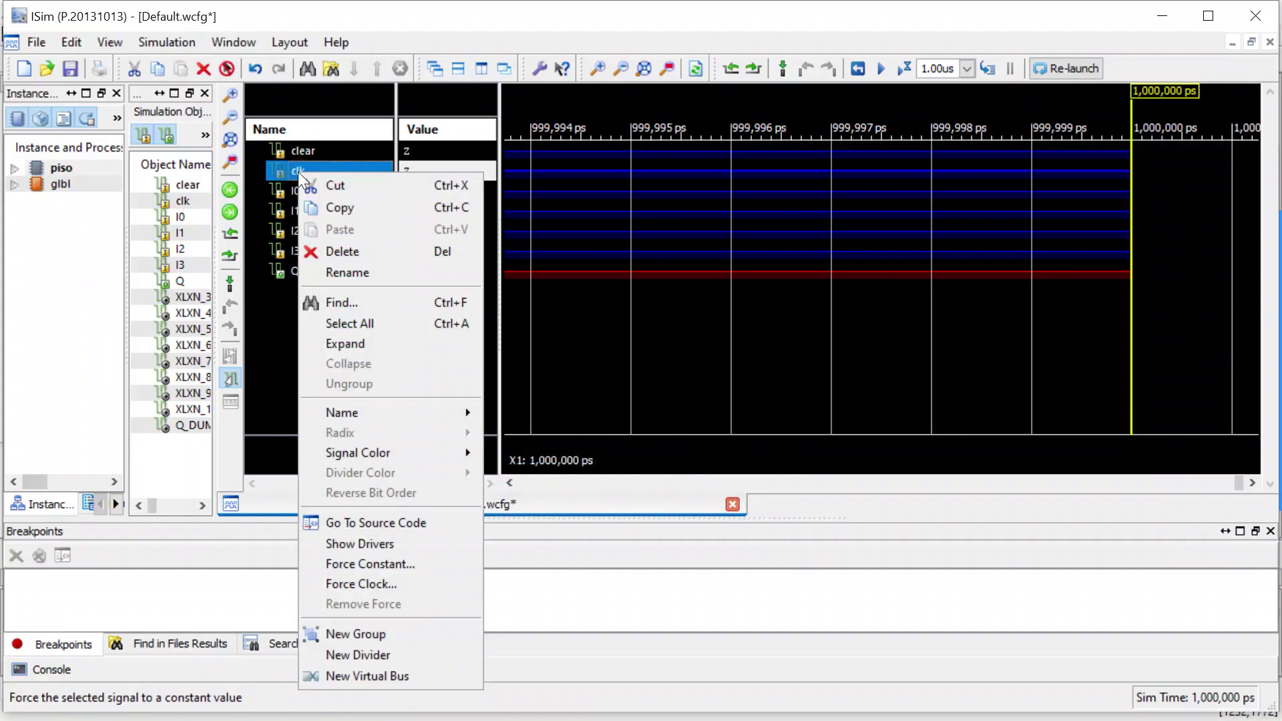
{"action": "left_click", "coordinate": [410, 580]}
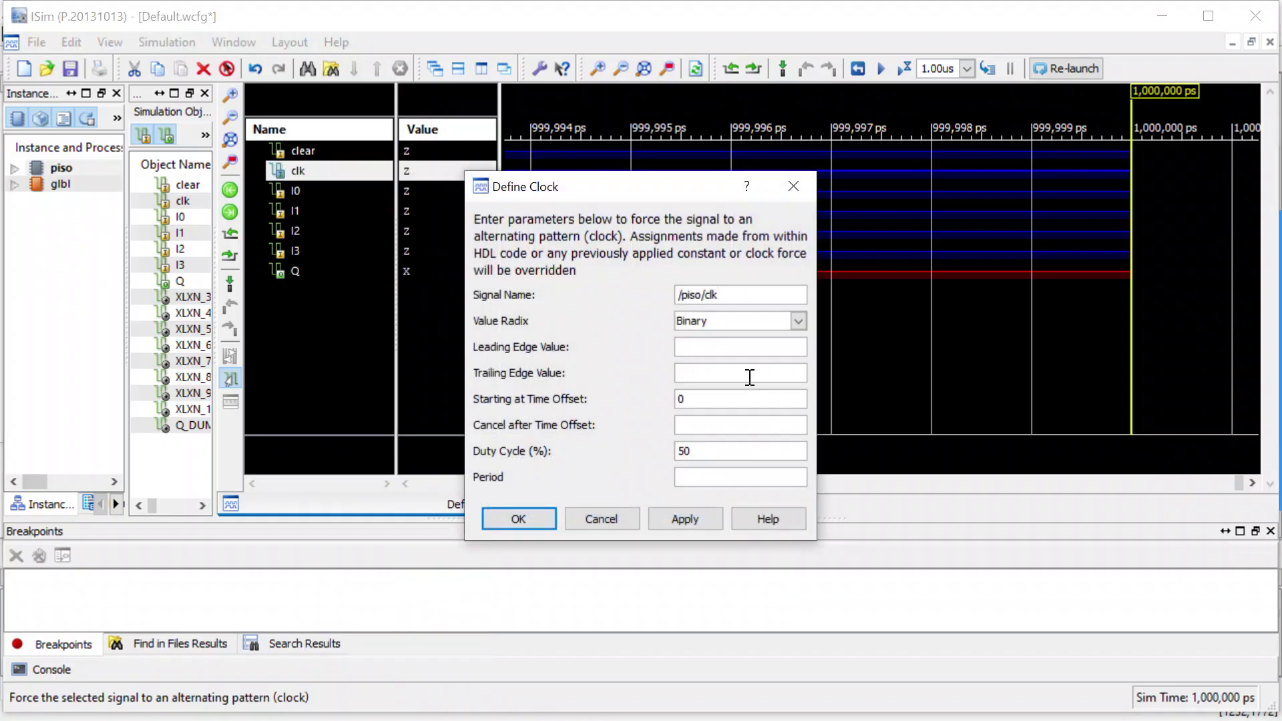
{"action": "left_click", "coordinate": [720, 347]}
{"action": "type", "text": "0"}
{"action": "key", "text": "Tab"}
{"action": "key", "text": "Tab"}
{"action": "key", "text": "Tab"}
{"action": "key", "text": "Tab"}
{"action": "left_click", "coordinate": [523, 516]}
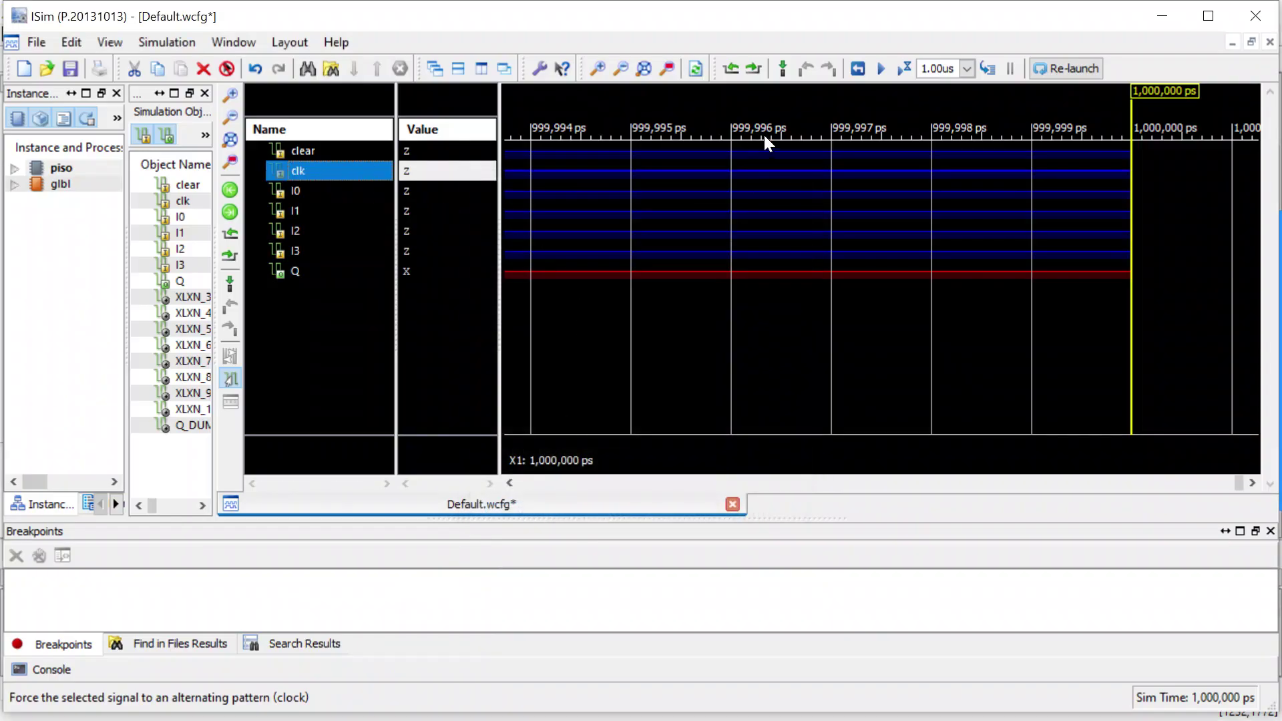
Step: Run the simulation for 1.00us and show the whole waveform from 0 us
{"action": "left_click", "coordinate": [904, 68]}
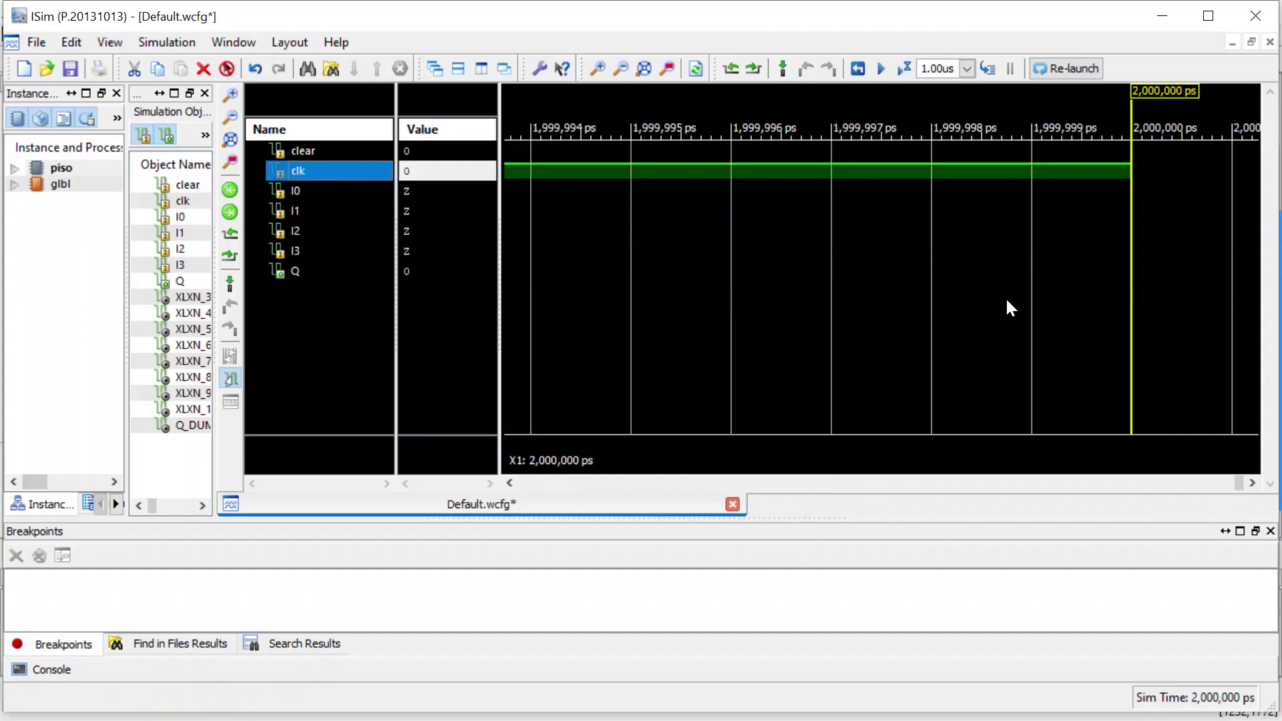
{"action": "scroll", "coordinate": [795, 293], "scroll_direction": "down", "scroll_amount": 10}
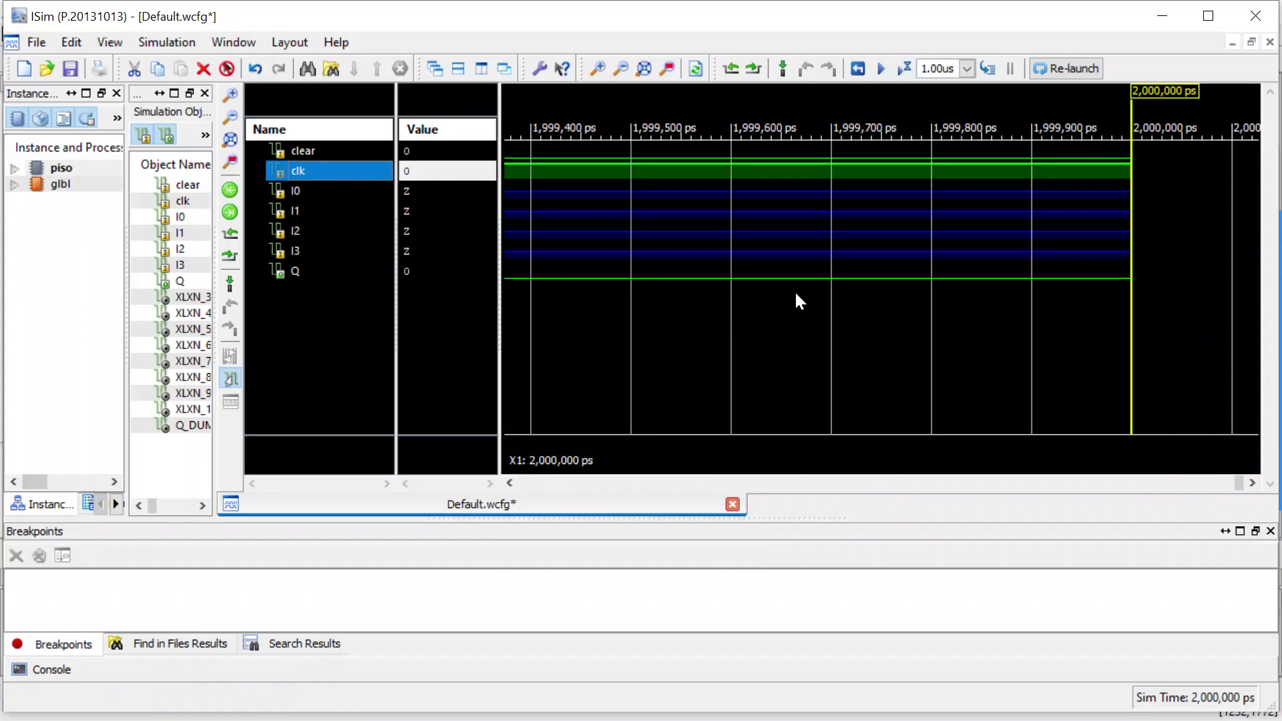
{"action": "scroll", "coordinate": [795, 294], "scroll_direction": "down", "scroll_amount": 8}
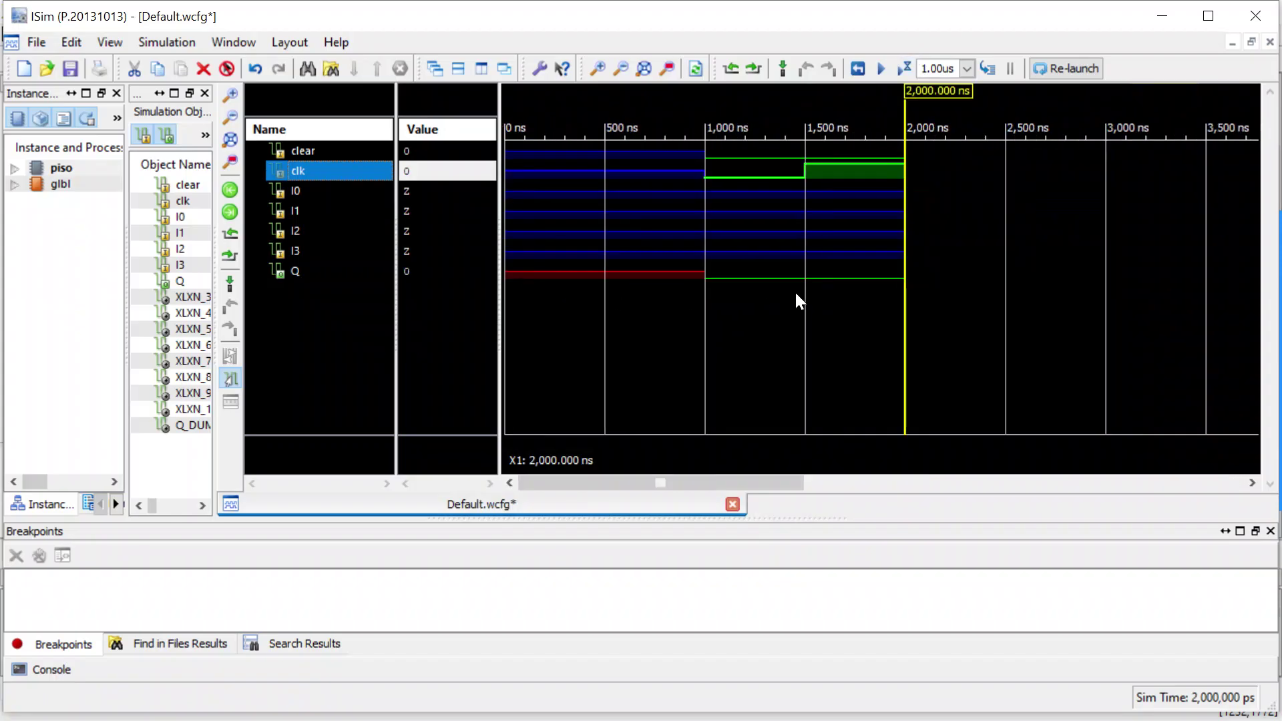
{"action": "scroll", "coordinate": [799, 301], "scroll_direction": "down", "scroll_amount": 2}
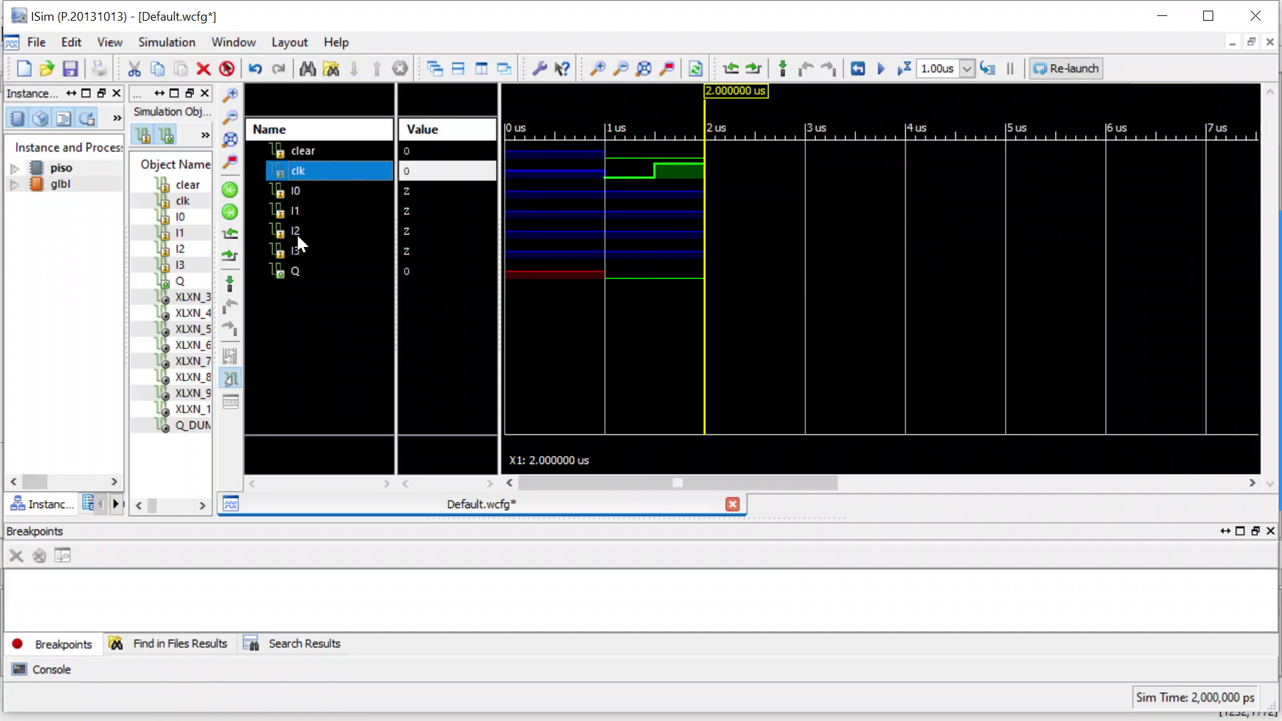
Step: Force the clear signal to a constant 1
{"action": "left_click", "coordinate": [302, 155]}
{"action": "right_click", "coordinate": [302, 155]}
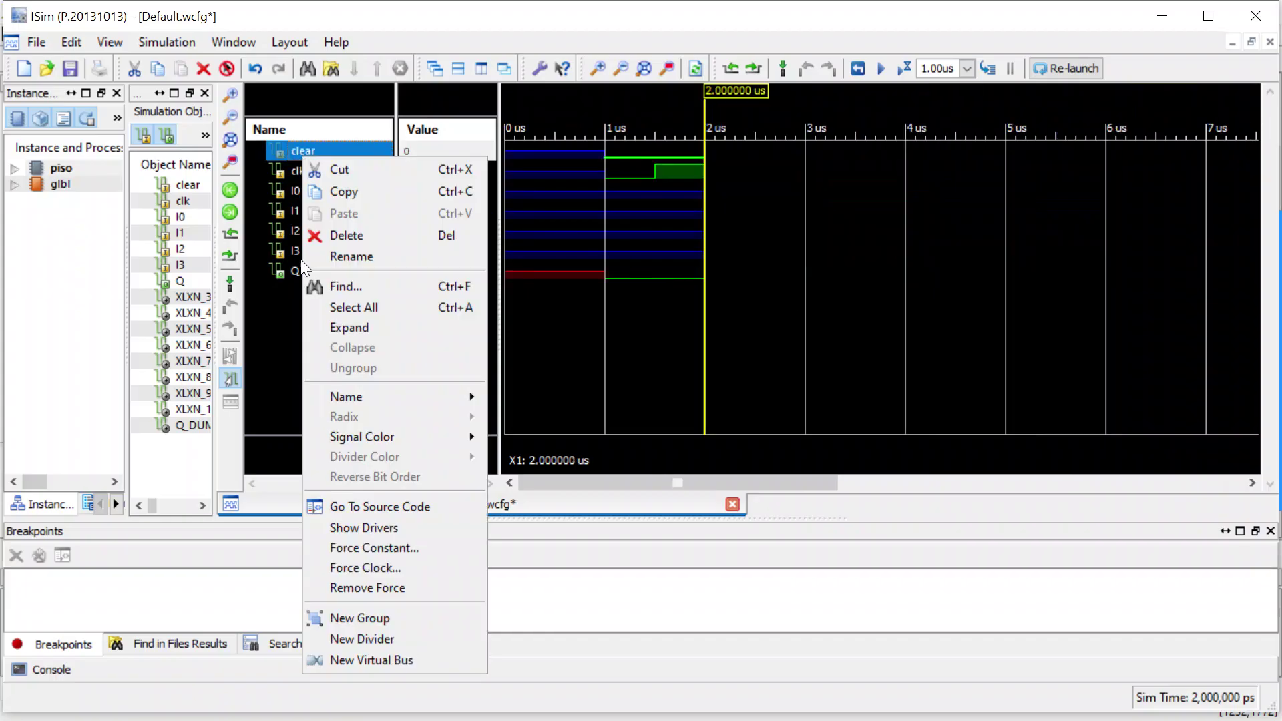
{"action": "left_click", "coordinate": [374, 552]}
{"action": "left_click", "coordinate": [728, 387]}
{"action": "type", "text": "1"}
{"action": "key", "text": "Return"}
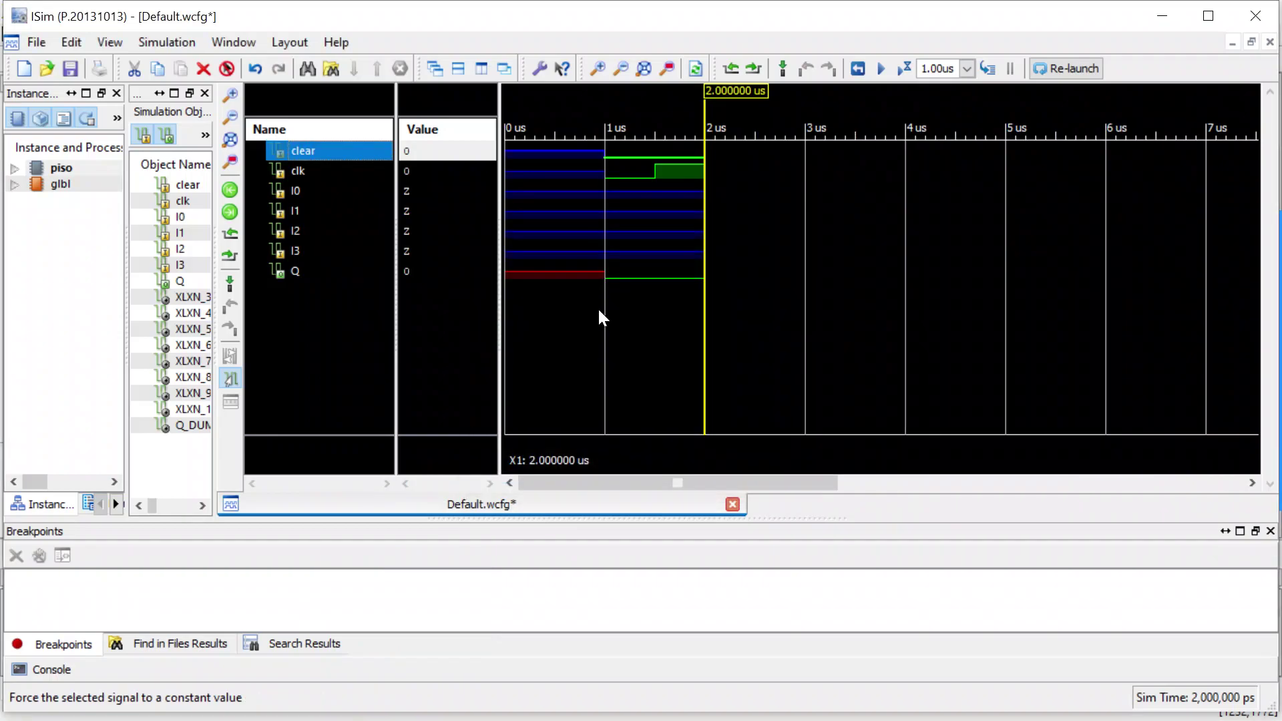
Step: Force input I0 to a constant 1
{"action": "left_click", "coordinate": [298, 192]}
{"action": "right_click", "coordinate": [298, 192]}
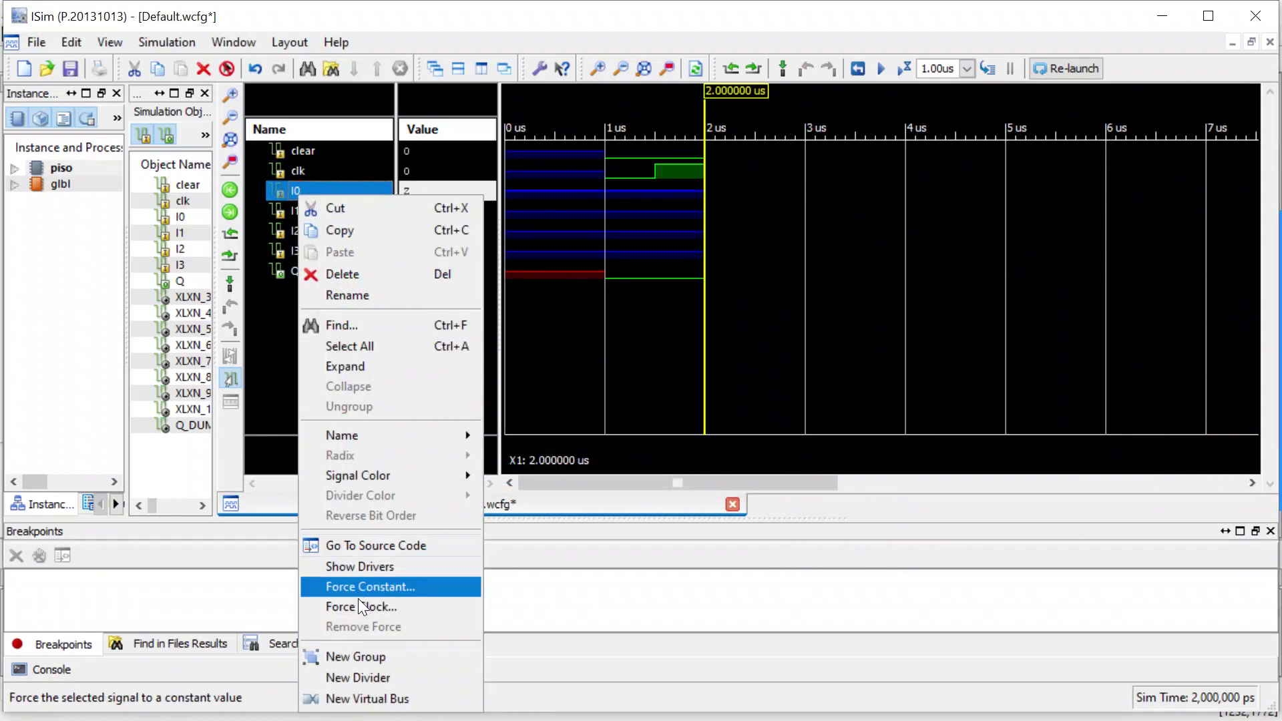
{"action": "left_click", "coordinate": [382, 587]}
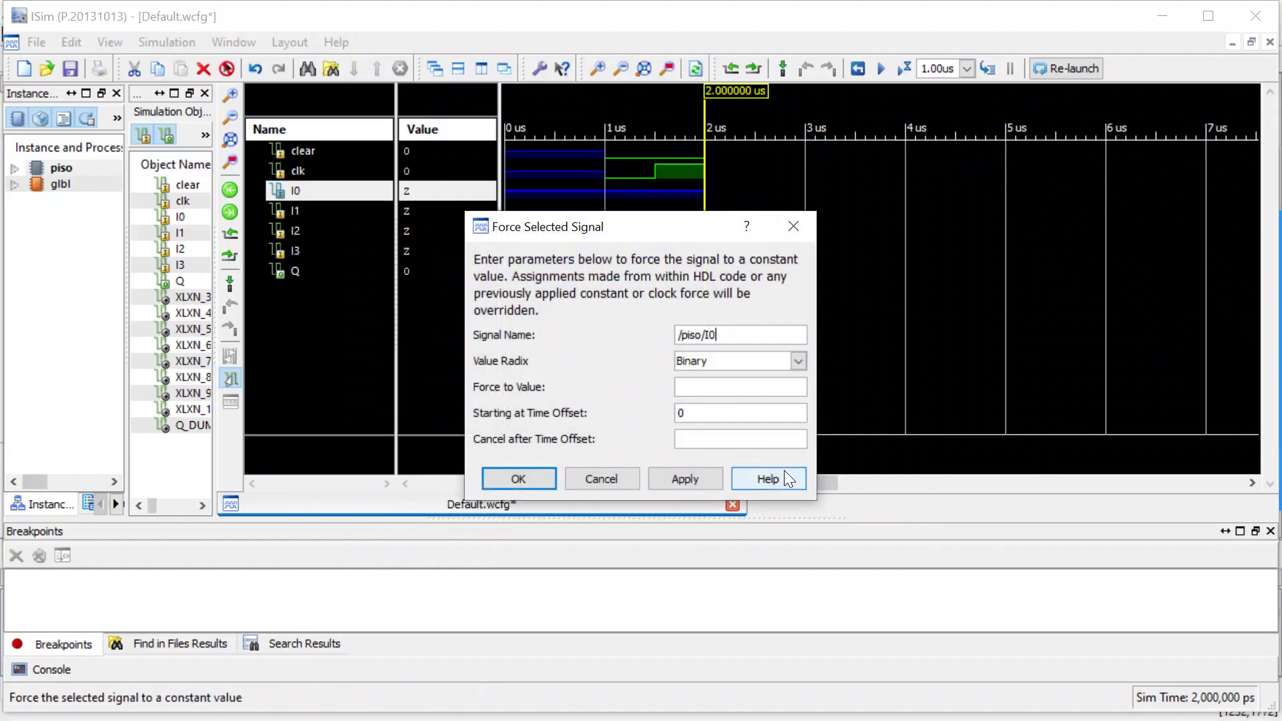
{"action": "left_click", "coordinate": [734, 387]}
{"action": "left_click", "coordinate": [521, 478]}
Step: Force input I1 to a constant 0
{"action": "left_click", "coordinate": [303, 211]}
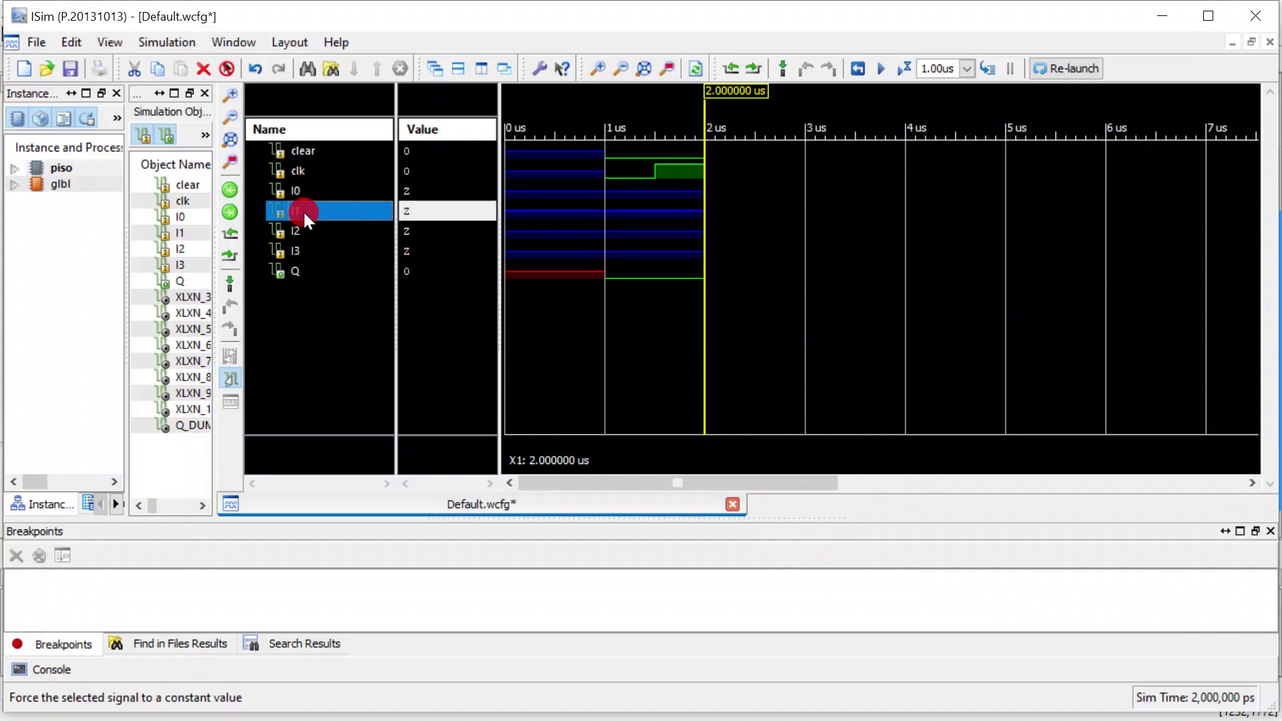
{"action": "right_click", "coordinate": [302, 209]}
{"action": "left_click", "coordinate": [384, 391]}
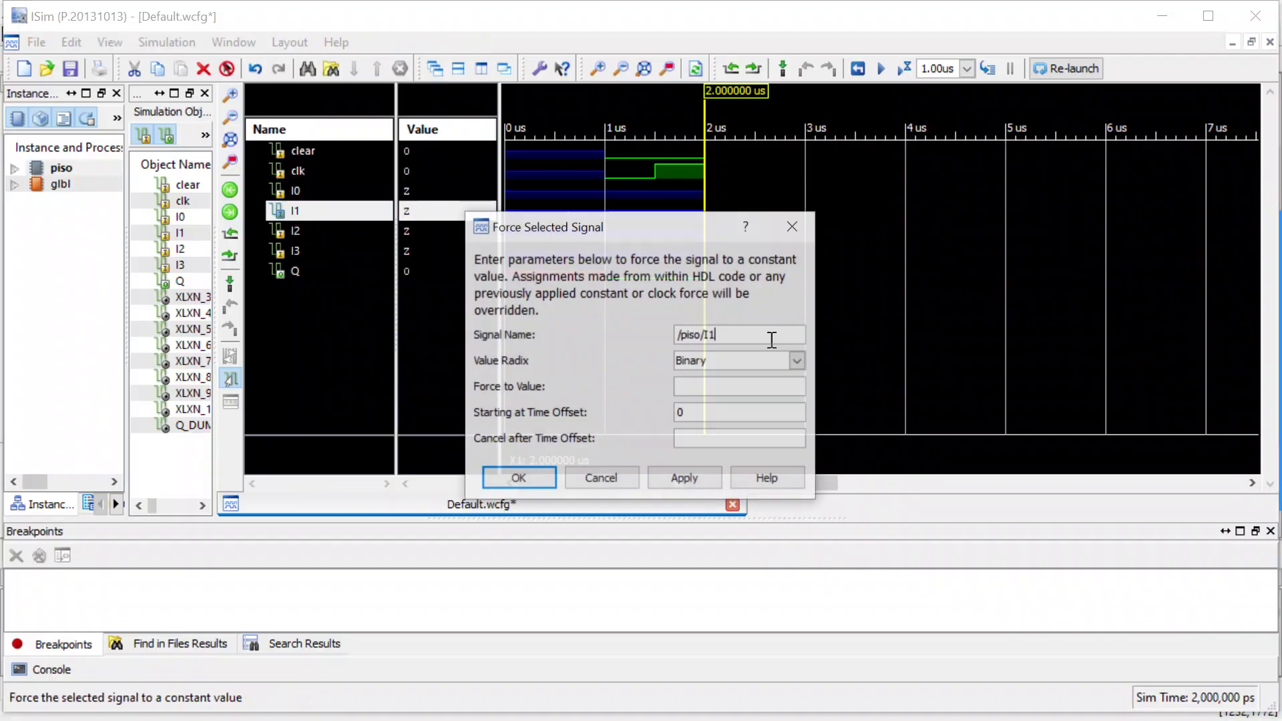
{"action": "left_click", "coordinate": [703, 380]}
{"action": "type", "text": "0"}
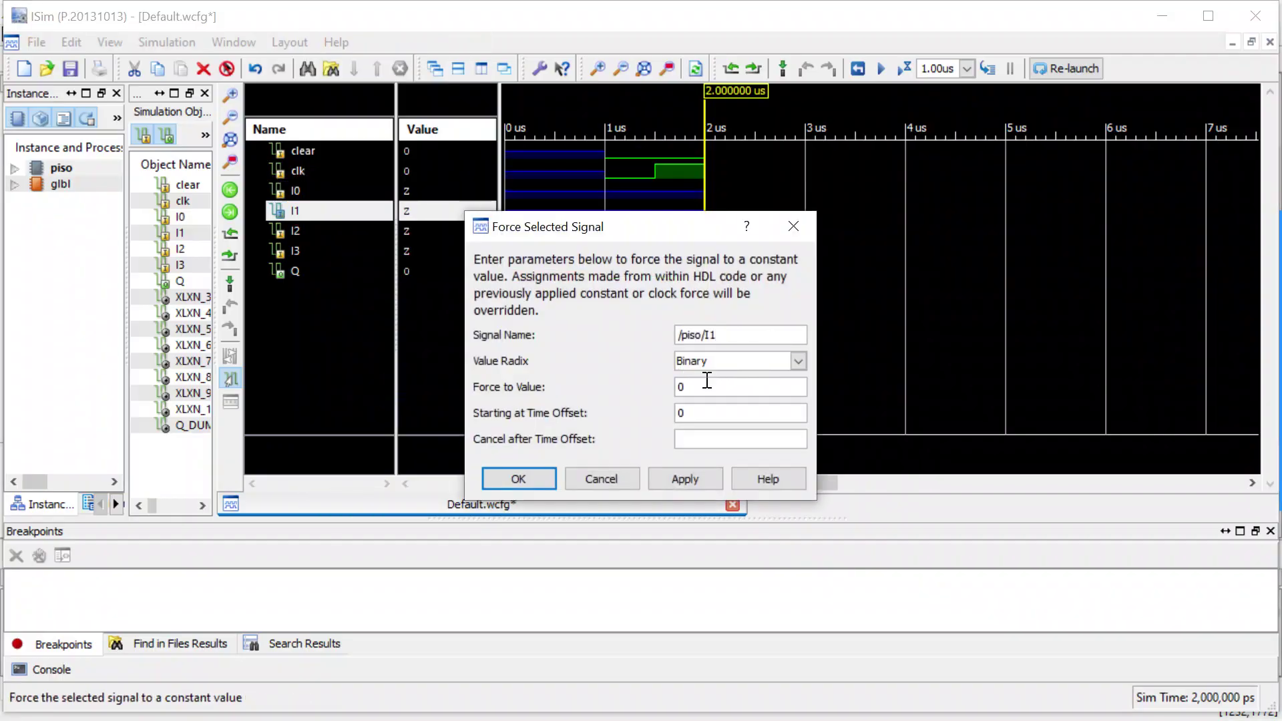
{"action": "left_click", "coordinate": [521, 478]}
Step: Force input I2 to a constant 1
{"action": "left_click", "coordinate": [297, 235]}
{"action": "right_click", "coordinate": [298, 235]}
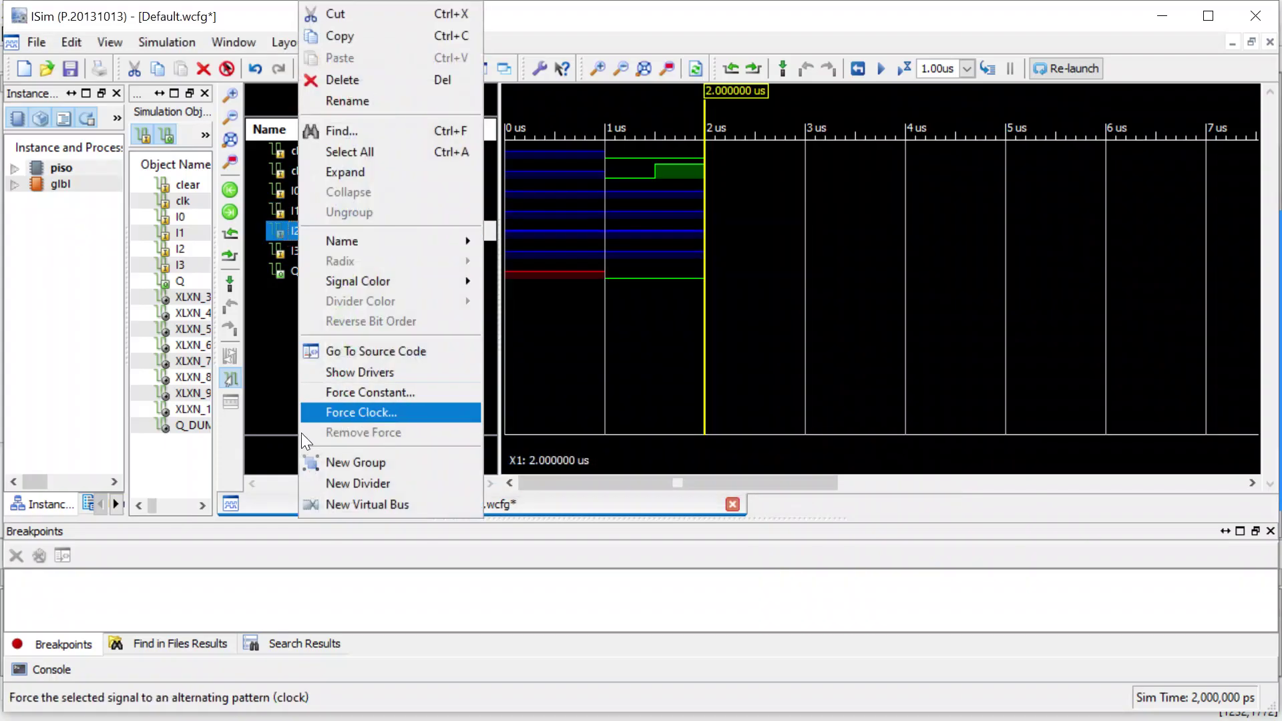
{"action": "left_click", "coordinate": [381, 392]}
{"action": "left_click", "coordinate": [713, 386]}
{"action": "type", "text": "1"}
{"action": "left_click", "coordinate": [510, 478]}
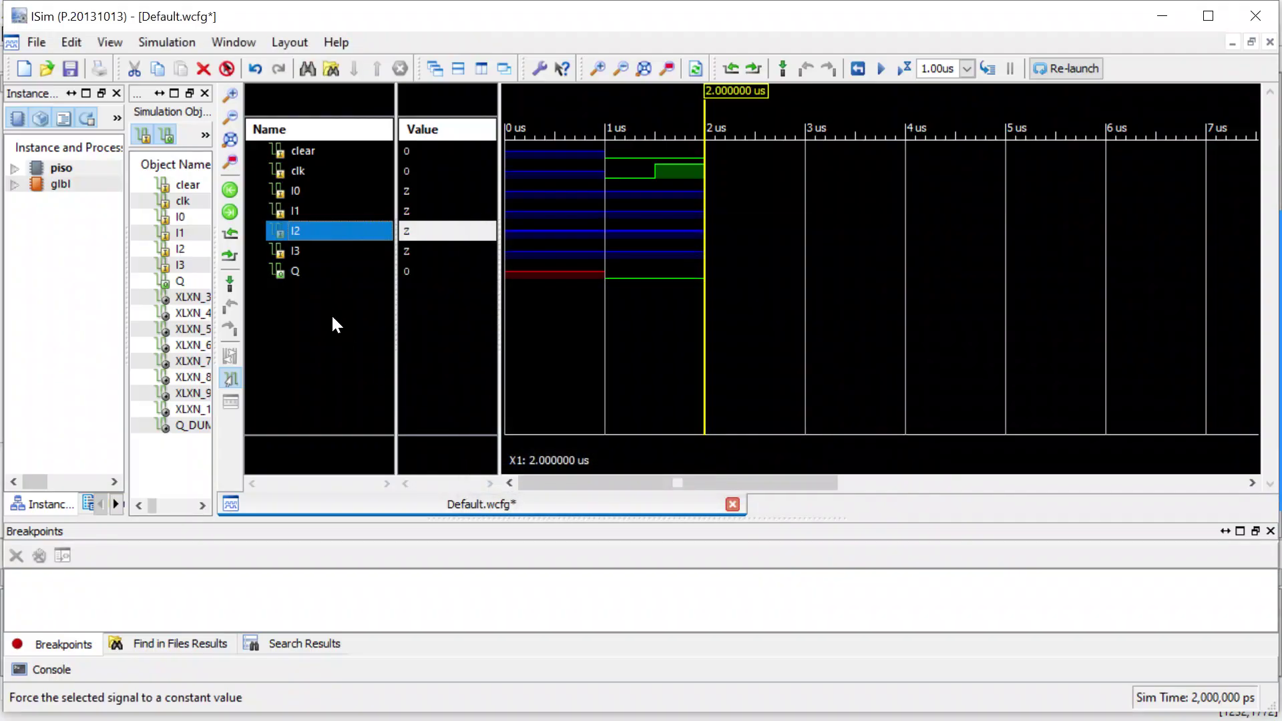
Step: Force input I3 to a constant 1
{"action": "left_click", "coordinate": [295, 252]}
{"action": "right_click", "coordinate": [295, 252]}
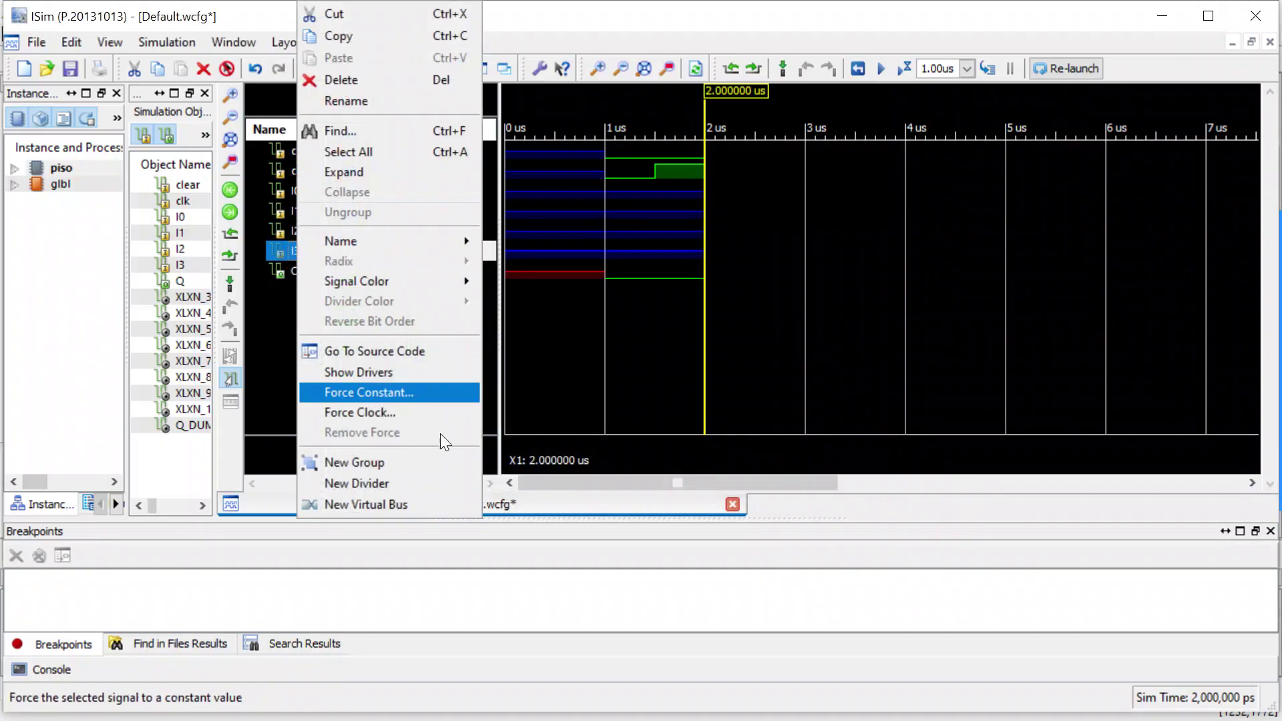
{"action": "left_click", "coordinate": [383, 391]}
{"action": "left_click", "coordinate": [676, 381]}
{"action": "type", "text": "1"}
{"action": "left_click", "coordinate": [536, 470]}
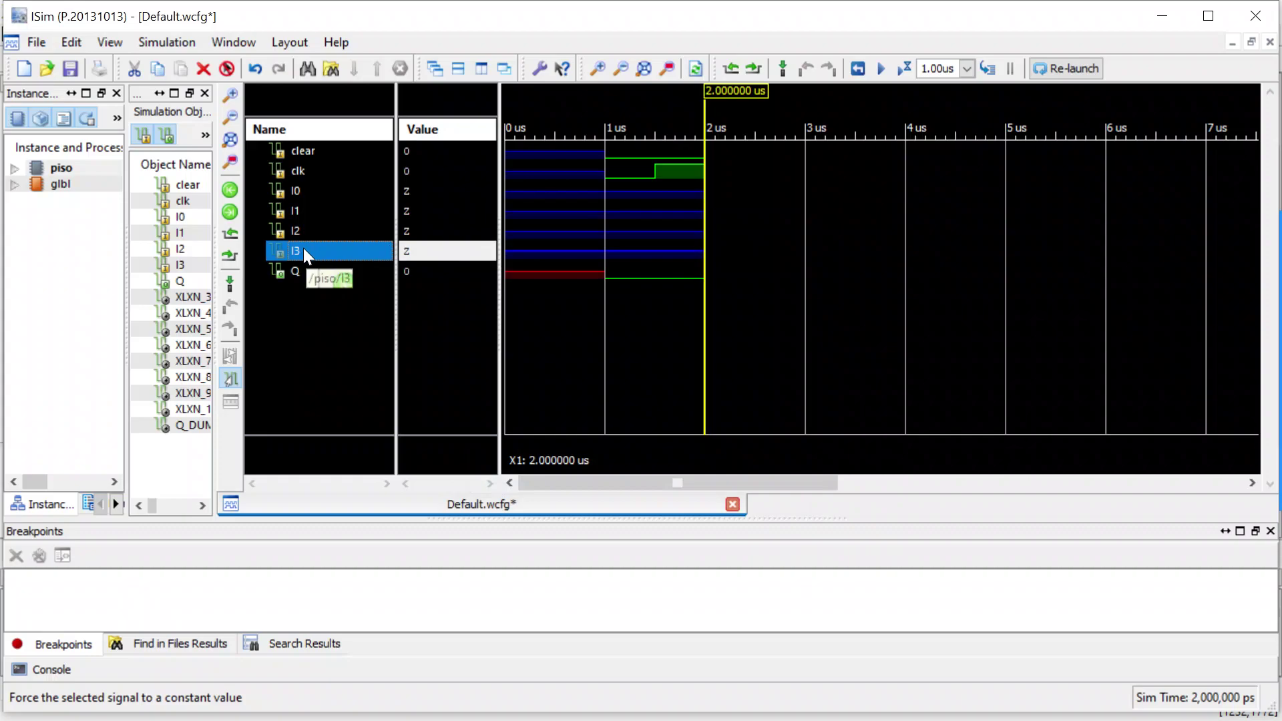
{"action": "left_click", "coordinate": [315, 344]}
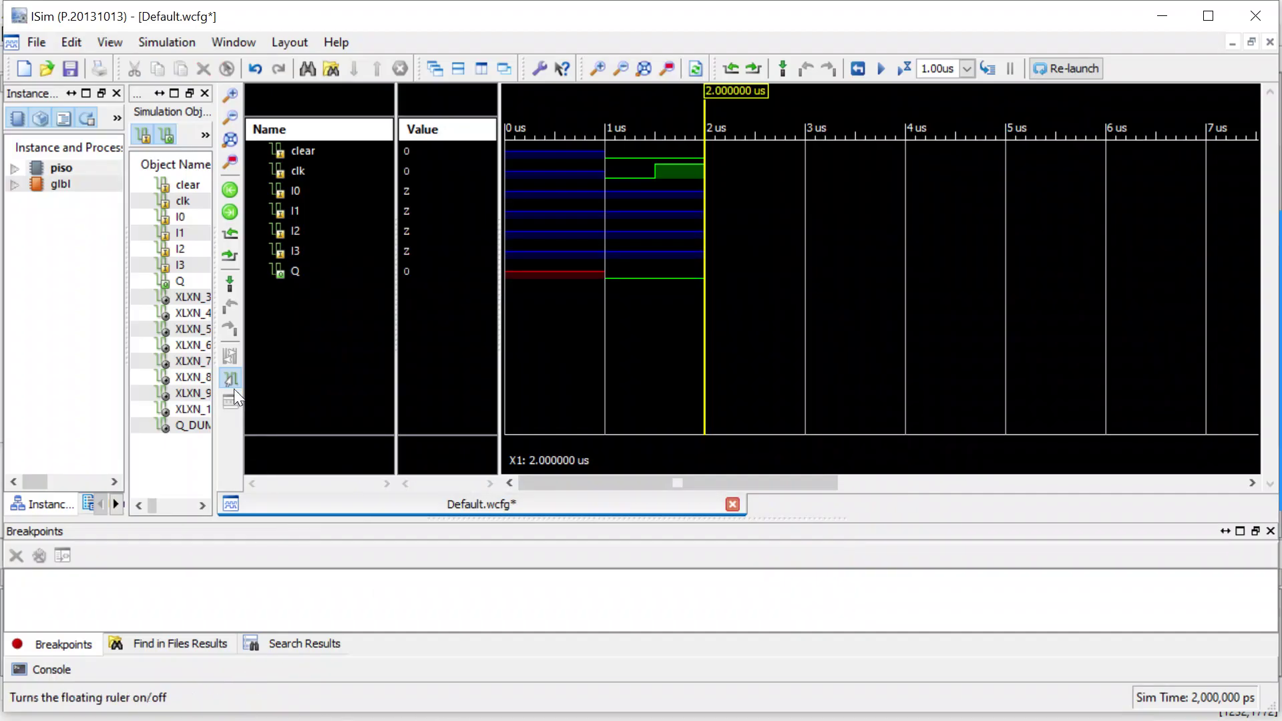
Step: Widen the instance and simulation object lists to show the full signal names, and select the piso instance
{"action": "left_click_drag", "start_coordinate": [222, 380], "coordinate": [326, 383]}
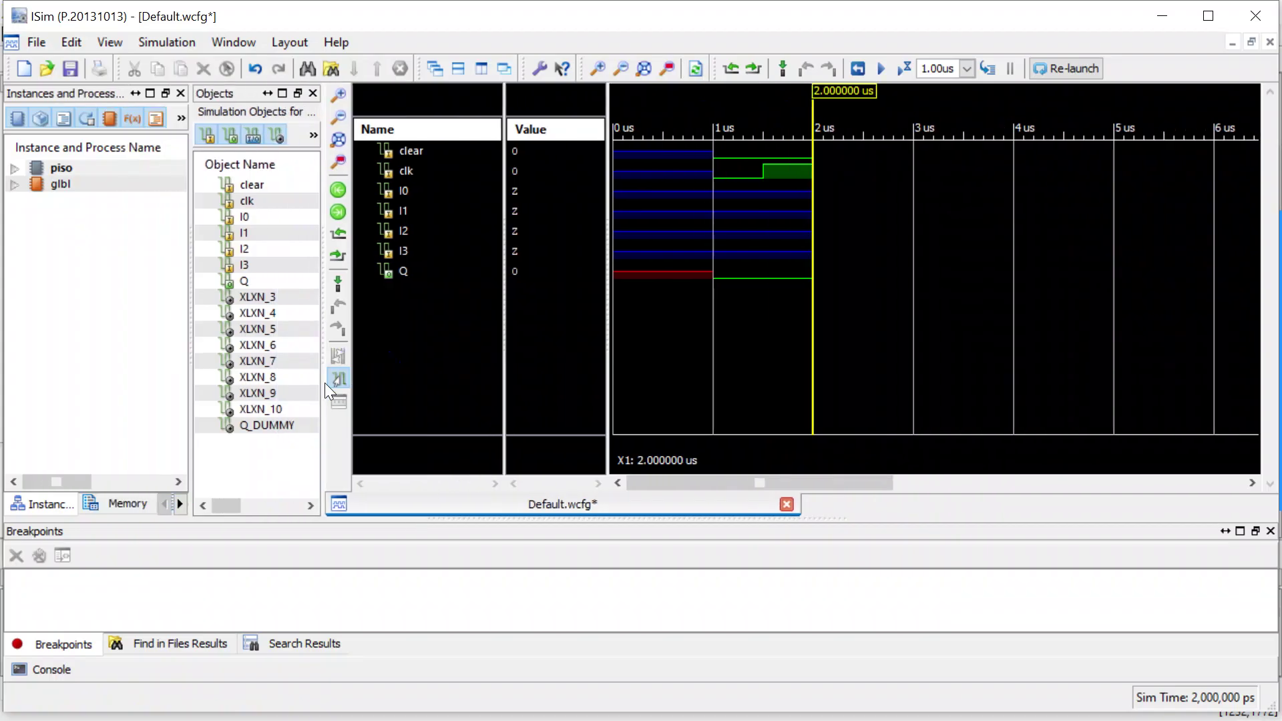
{"action": "left_click", "coordinate": [51, 165]}
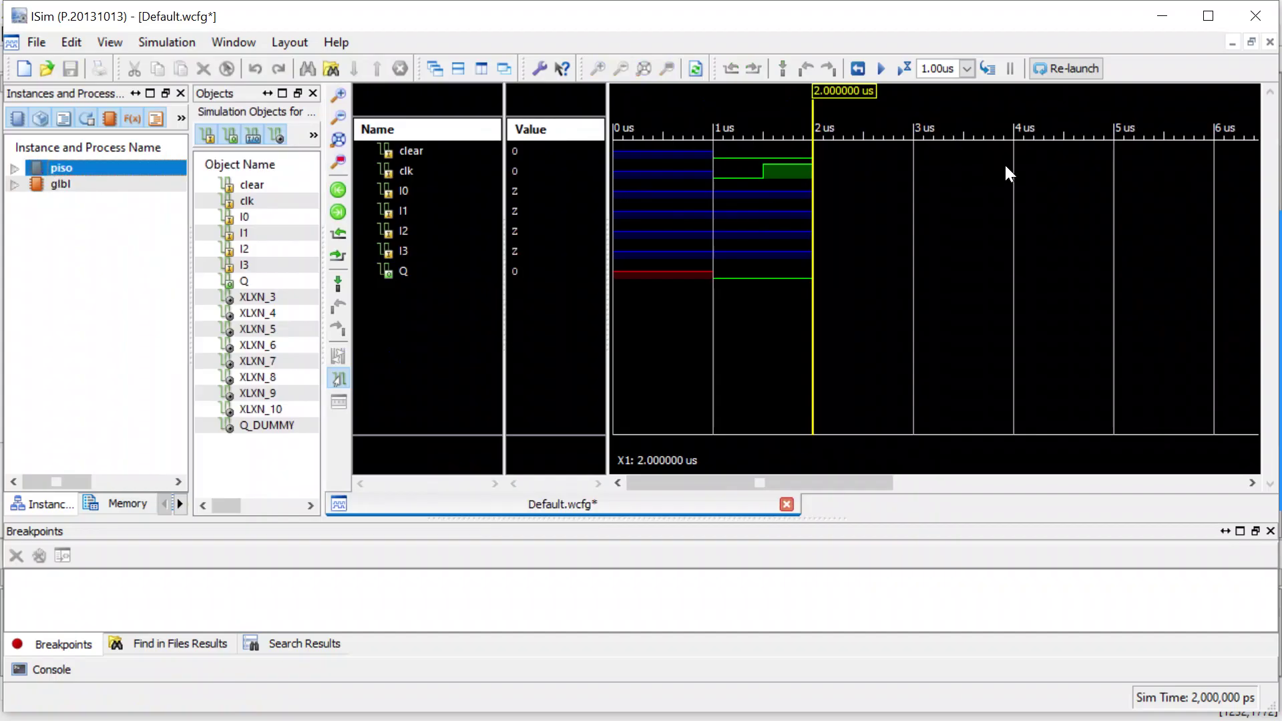
Step: Switch to ISE Project Navigator to examine the shared mux select line in piso.sch, and return to ISim
{"action": "left_click", "coordinate": [1164, 15]}
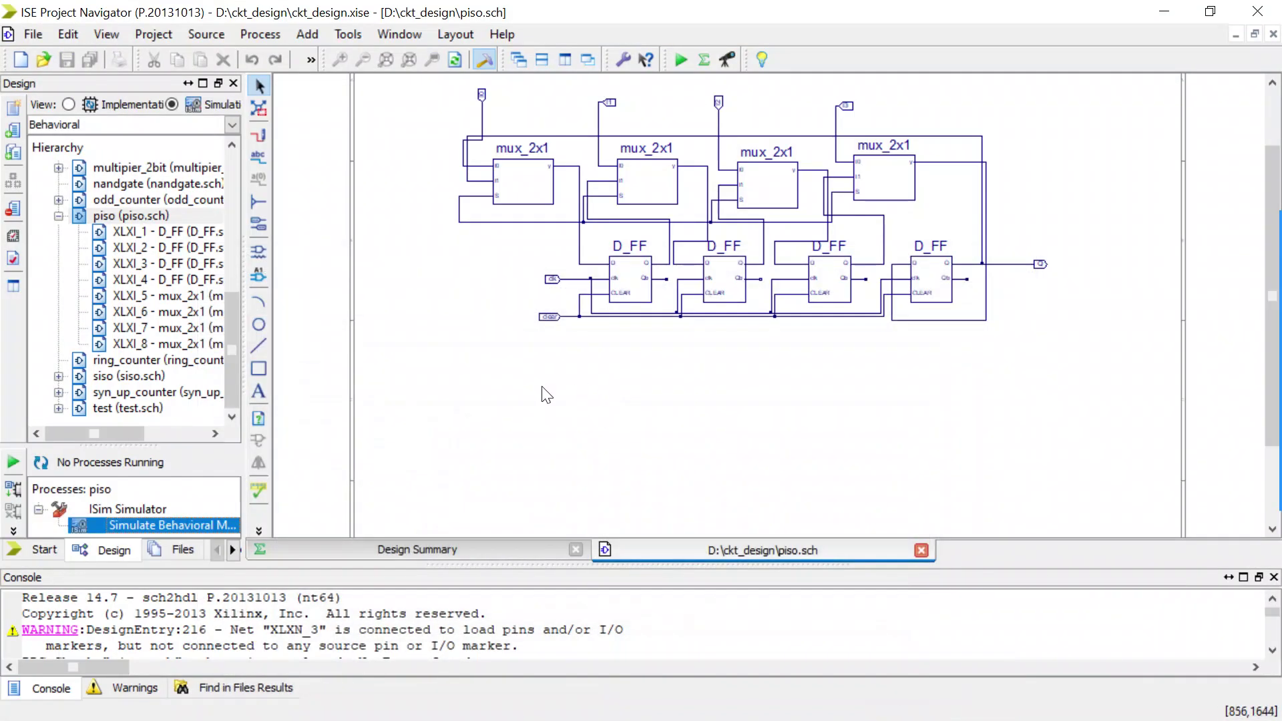
{"action": "scroll", "coordinate": [454, 165], "scroll_direction": "up", "scroll_amount": 1}
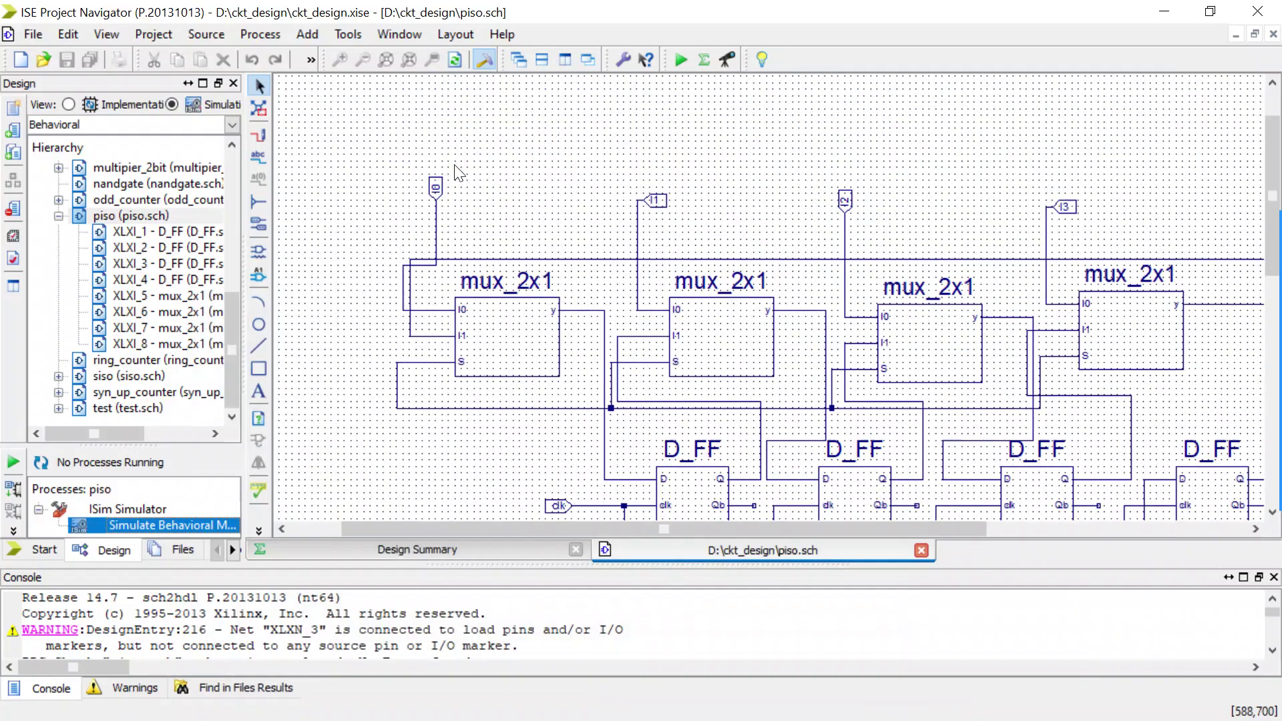
{"action": "scroll", "coordinate": [456, 172], "scroll_direction": "up", "scroll_amount": 1}
{"action": "scroll", "coordinate": [431, 401], "scroll_direction": "down", "scroll_amount": 3}
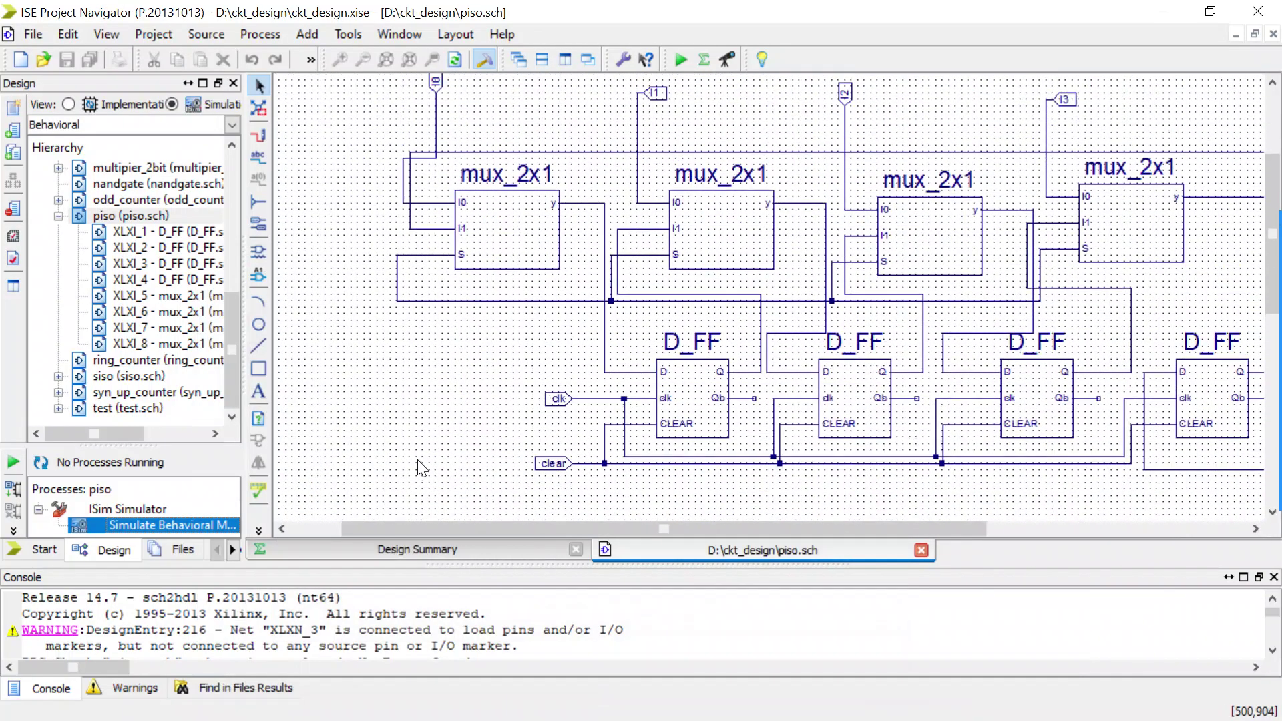
{"action": "scroll", "coordinate": [421, 467], "scroll_direction": "up", "scroll_amount": 1}
{"action": "mouse_move", "coordinate": [398, 326]}
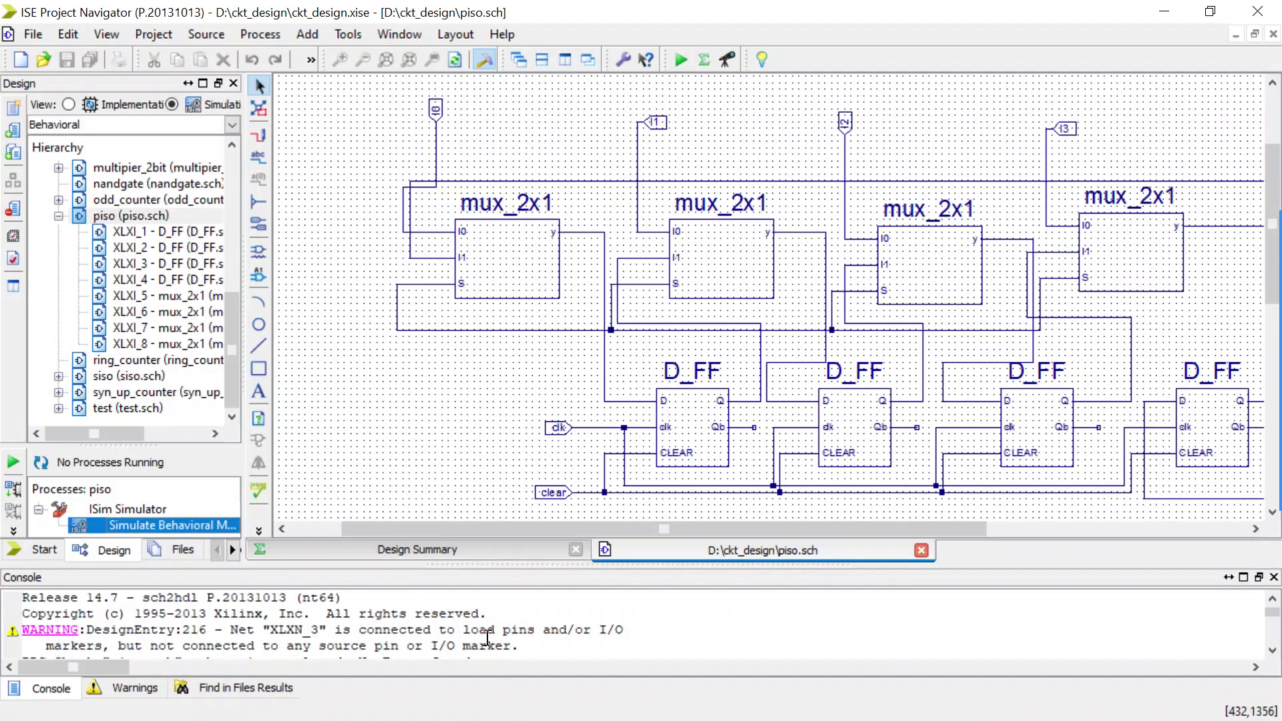
{"action": "left_click", "coordinate": [1164, 11]}
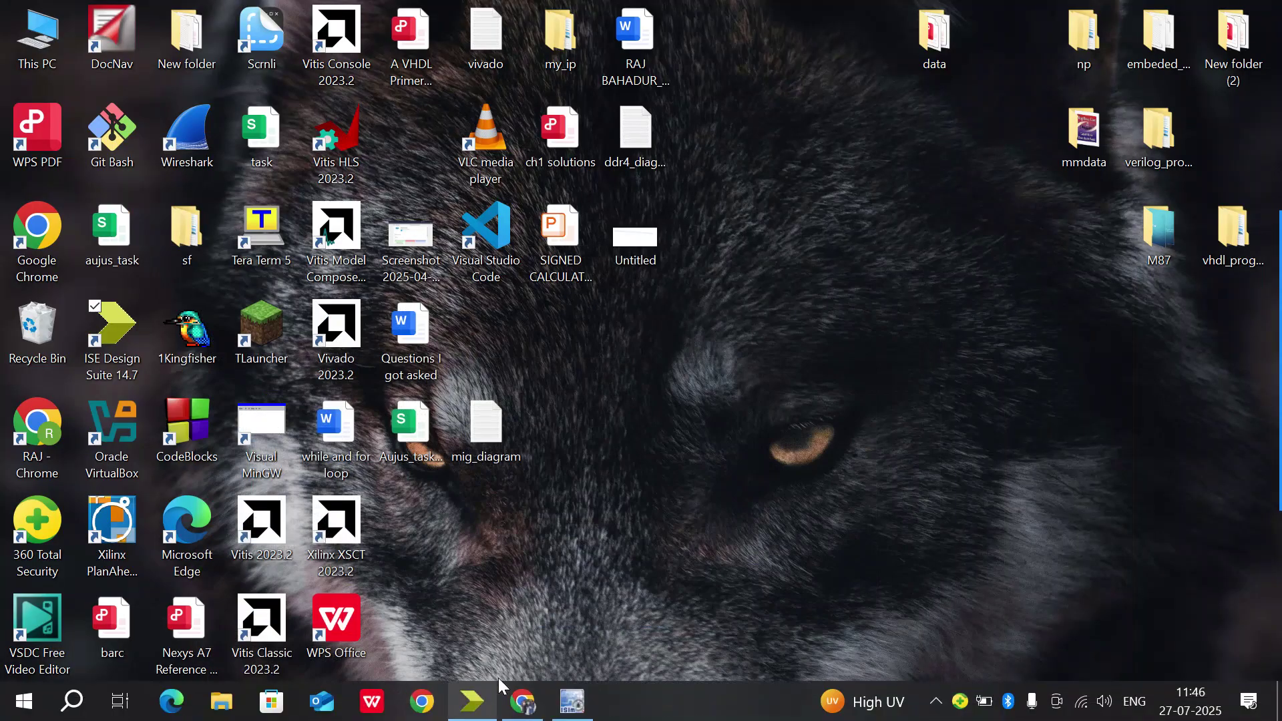
{"action": "left_click", "coordinate": [572, 701]}
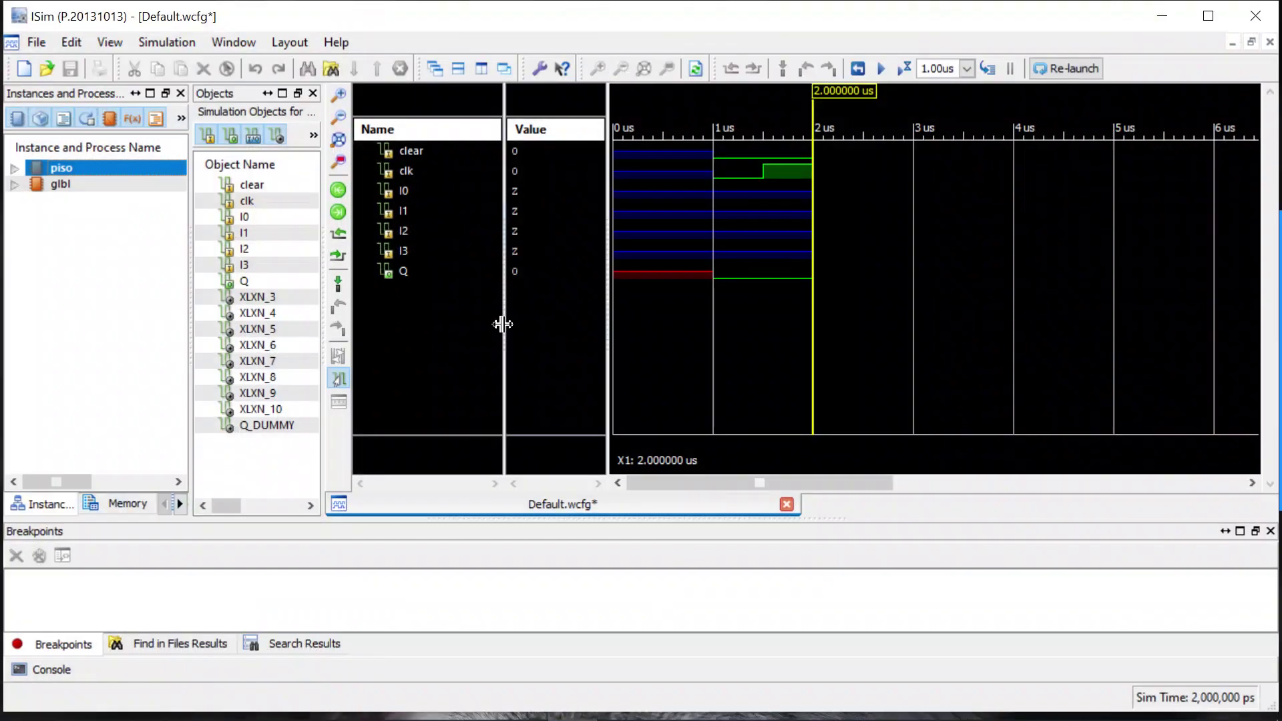
Step: Add the internal signal XLXN_3 to the waveform list just above Q
{"action": "left_click", "coordinate": [262, 298]}
{"action": "left_click_drag", "start_coordinate": [403, 280], "coordinate": [404, 266]}
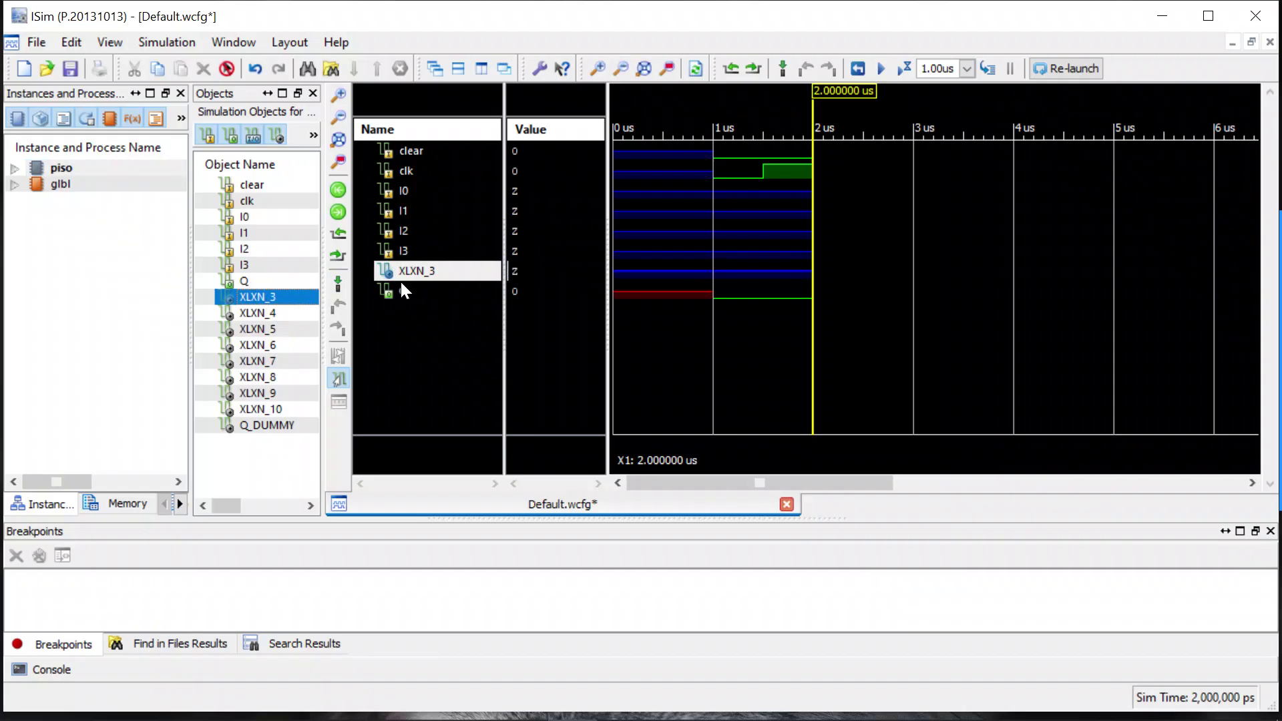
Step: Force XLXN_3 to a constant 0 and run the simulation for 1.00us
{"action": "left_click", "coordinate": [428, 272]}
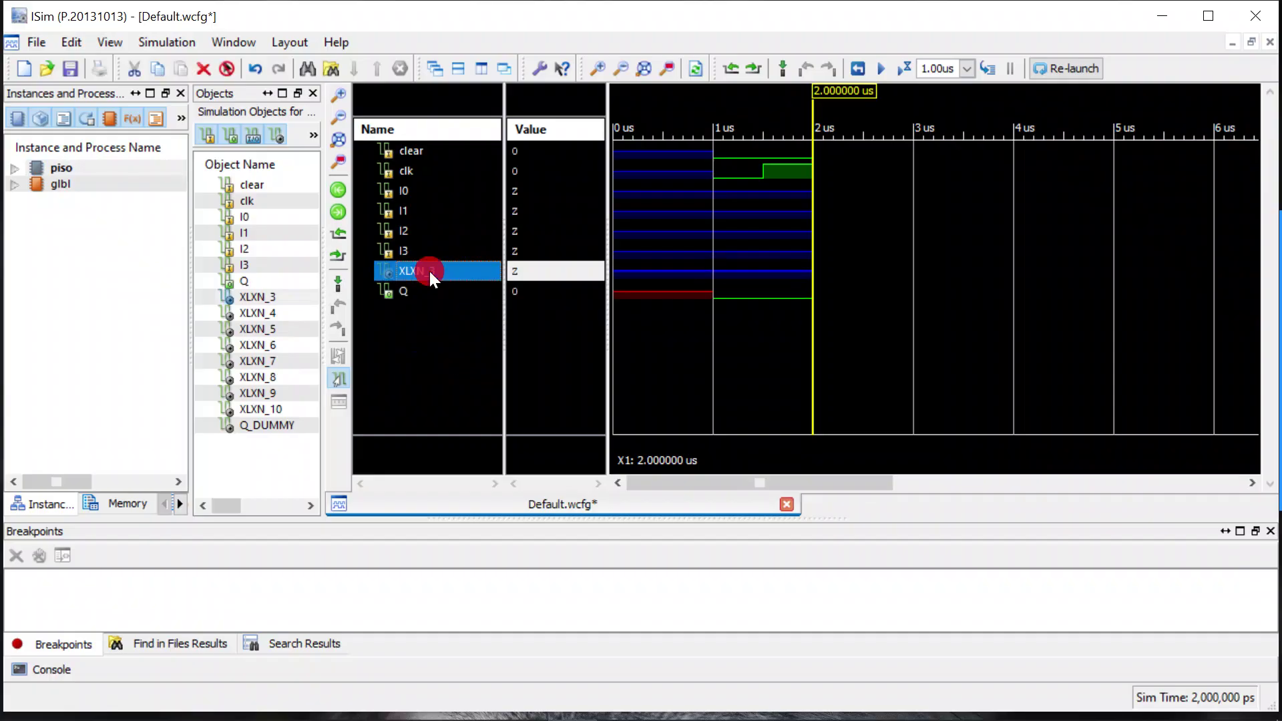
{"action": "right_click", "coordinate": [427, 268]}
{"action": "left_click", "coordinate": [510, 390]}
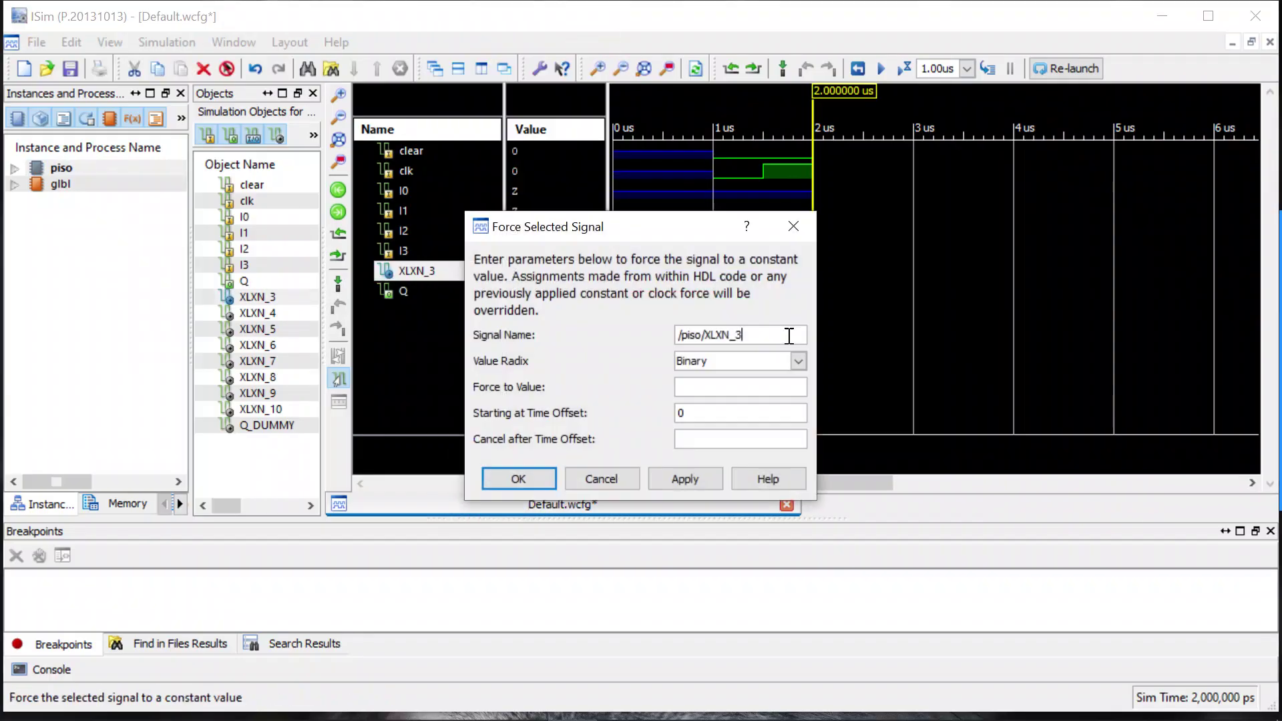
{"action": "left_click", "coordinate": [700, 385]}
{"action": "type", "text": "0"}
{"action": "left_click", "coordinate": [518, 477]}
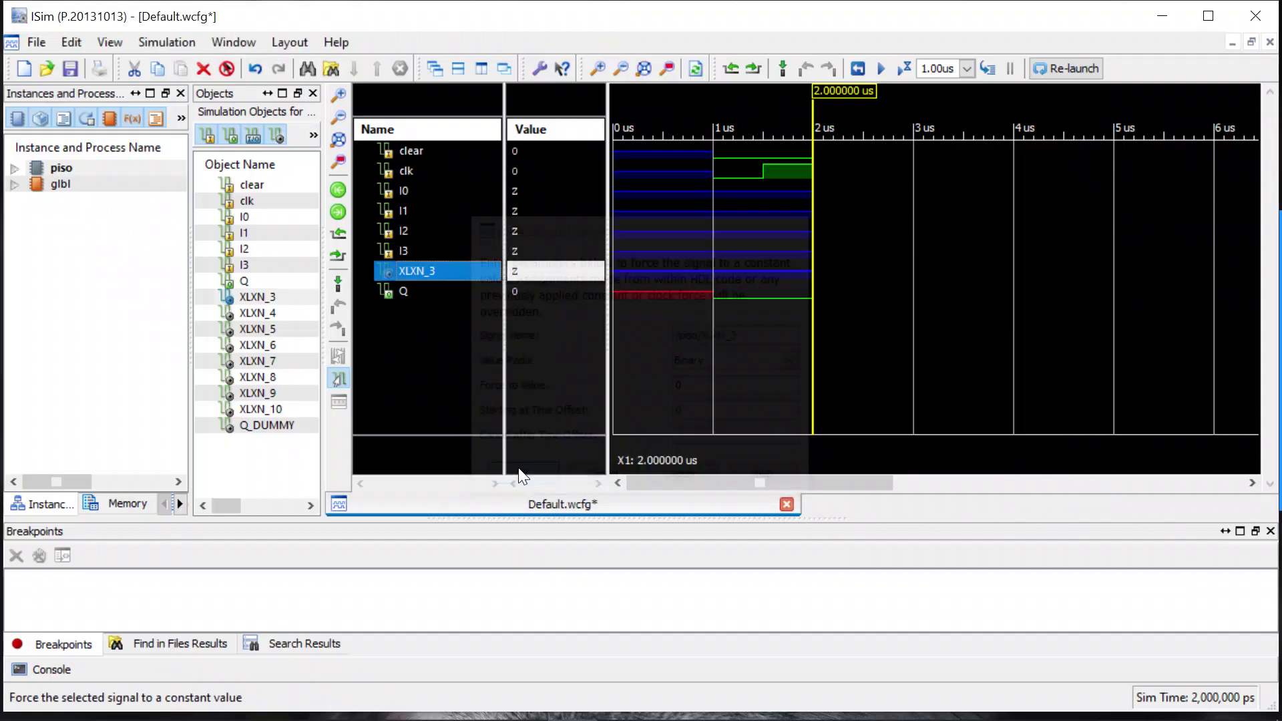
{"action": "left_click", "coordinate": [909, 71]}
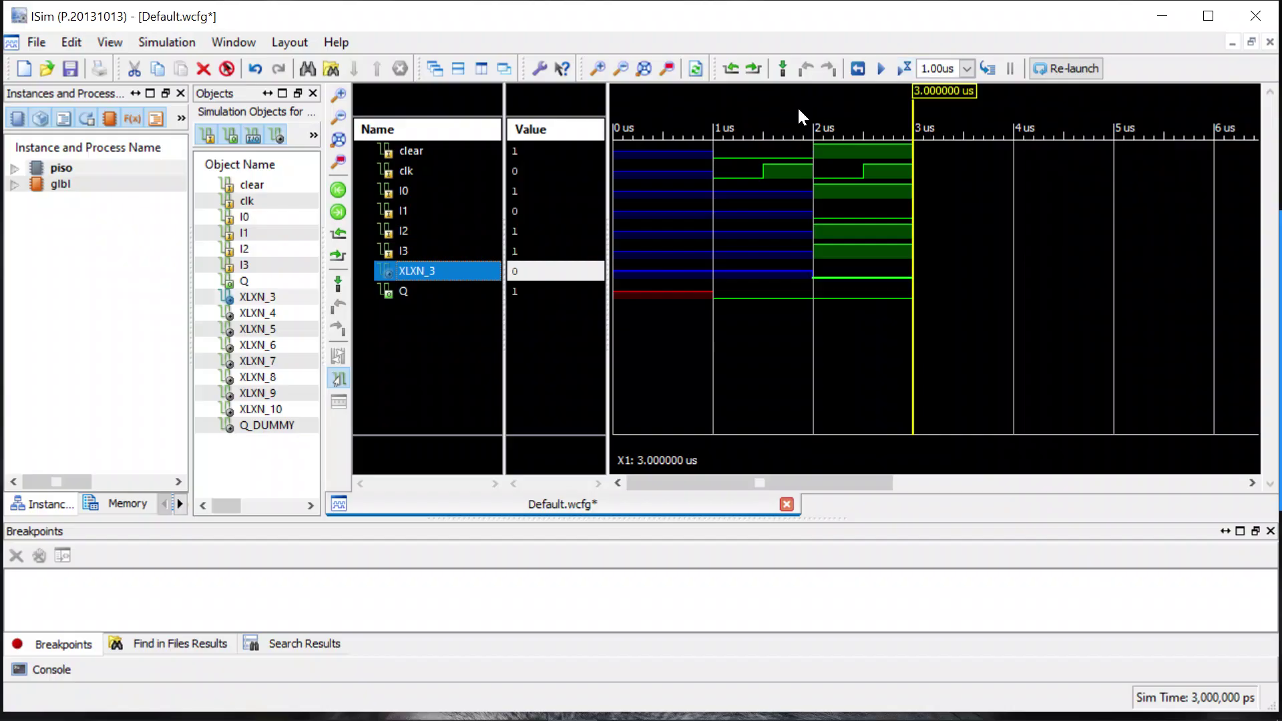
Step: Force XLXN_3 to a constant 1 and run the simulation four times for 1.00us each
{"action": "right_click", "coordinate": [423, 275]}
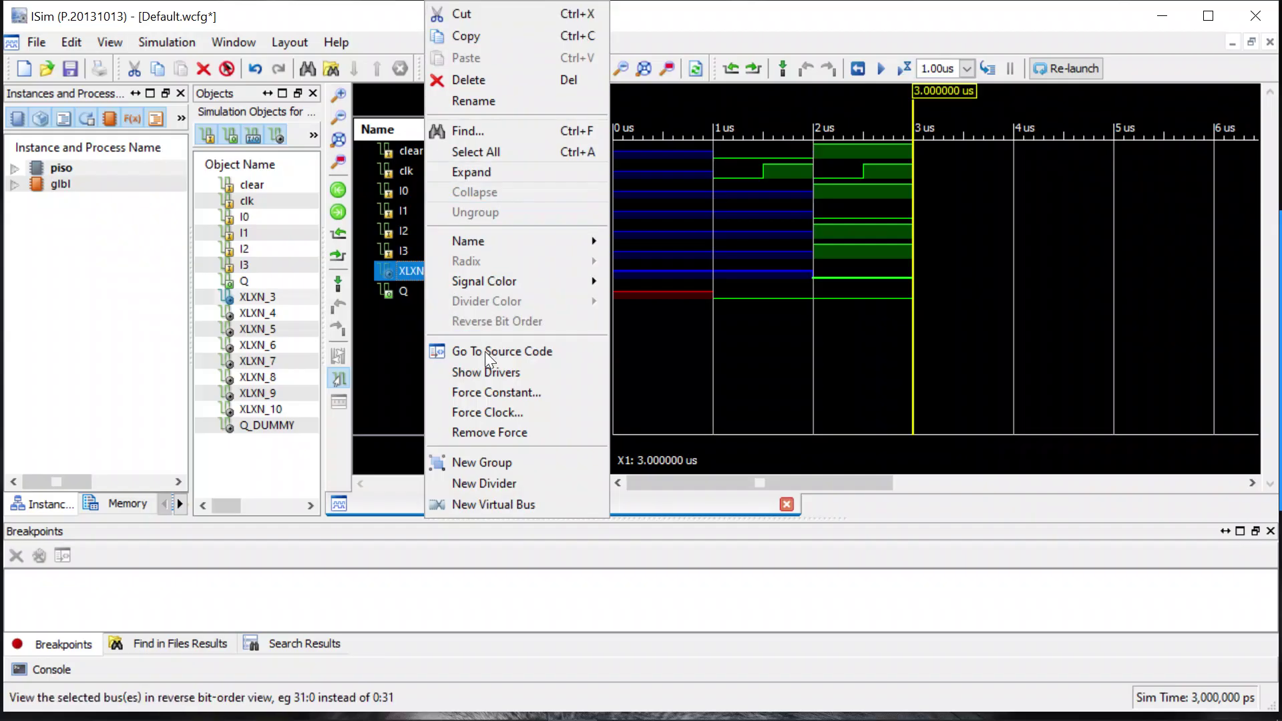
{"action": "left_click", "coordinate": [484, 392]}
{"action": "left_click", "coordinate": [681, 387]}
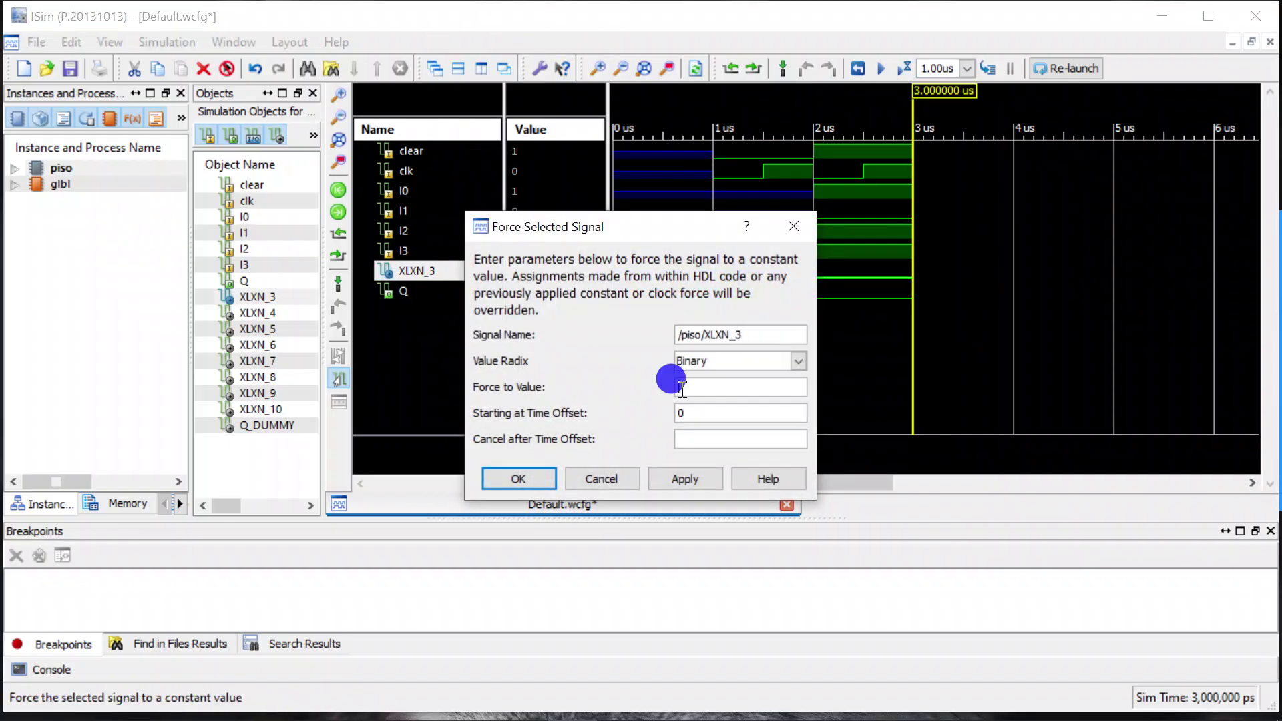
{"action": "type", "text": "1"}
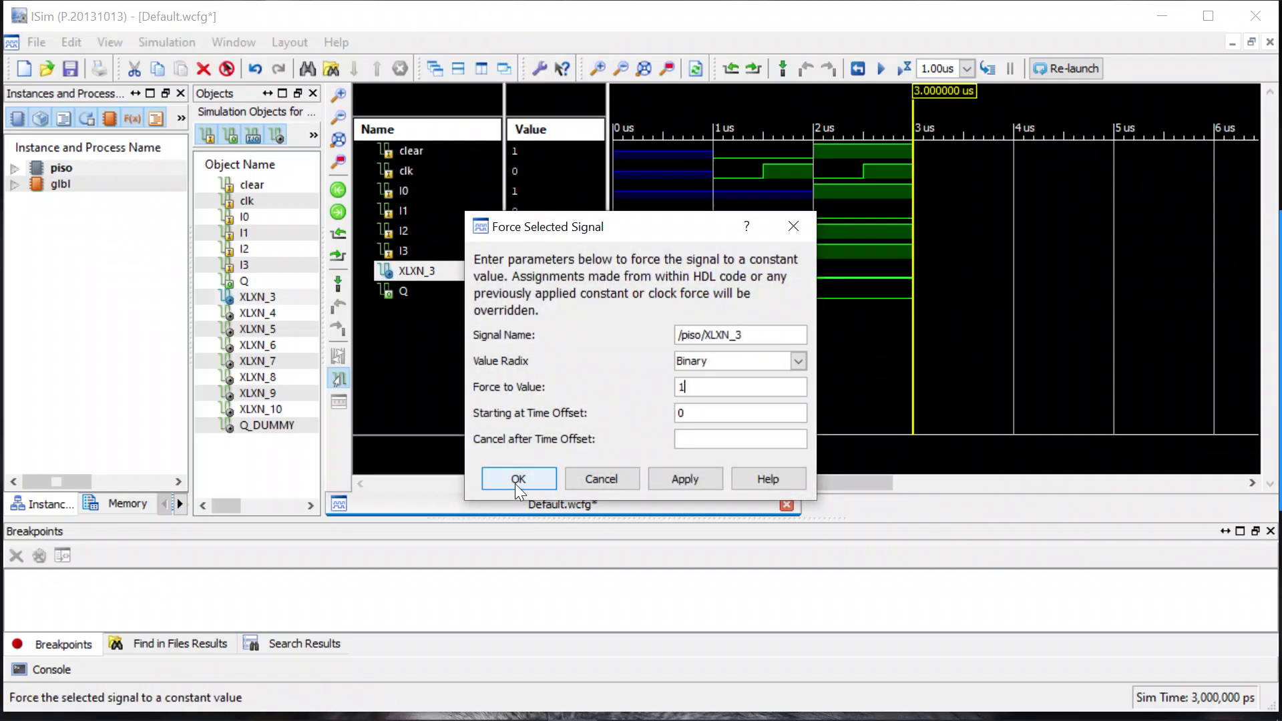
{"action": "left_click", "coordinate": [515, 479]}
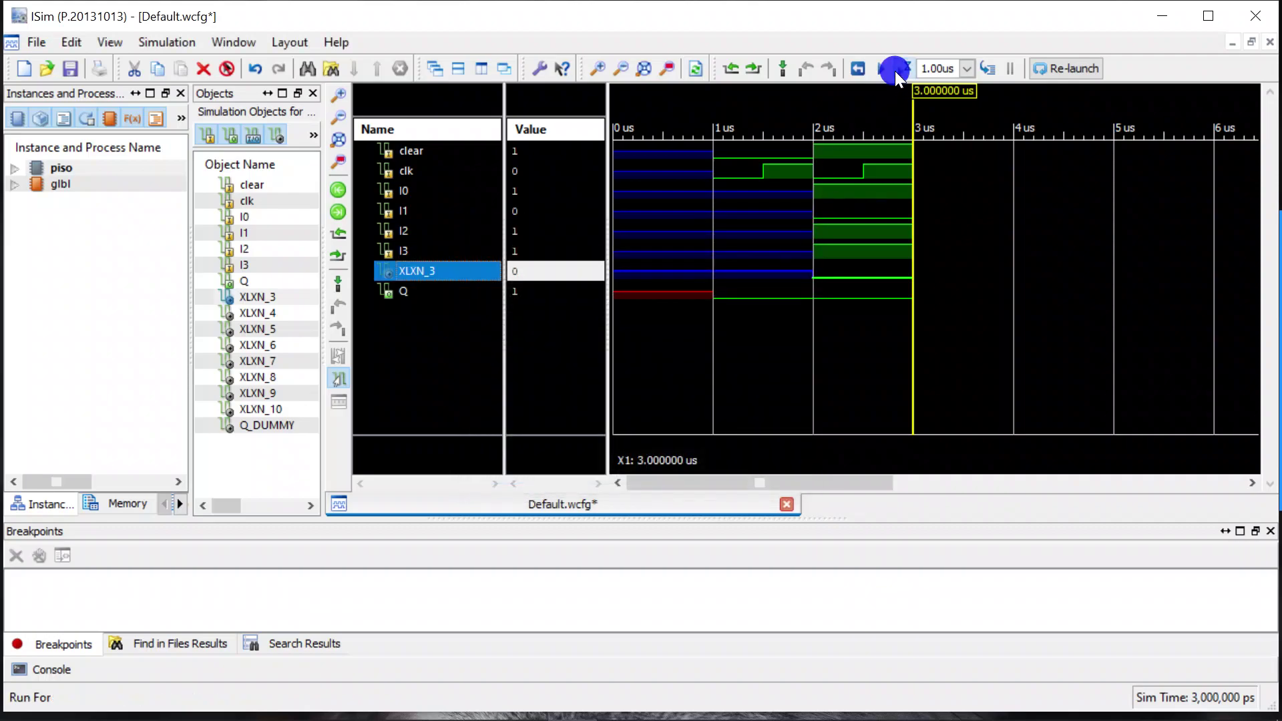
{"action": "left_click", "coordinate": [895, 71]}
{"action": "left_click", "coordinate": [895, 71]}
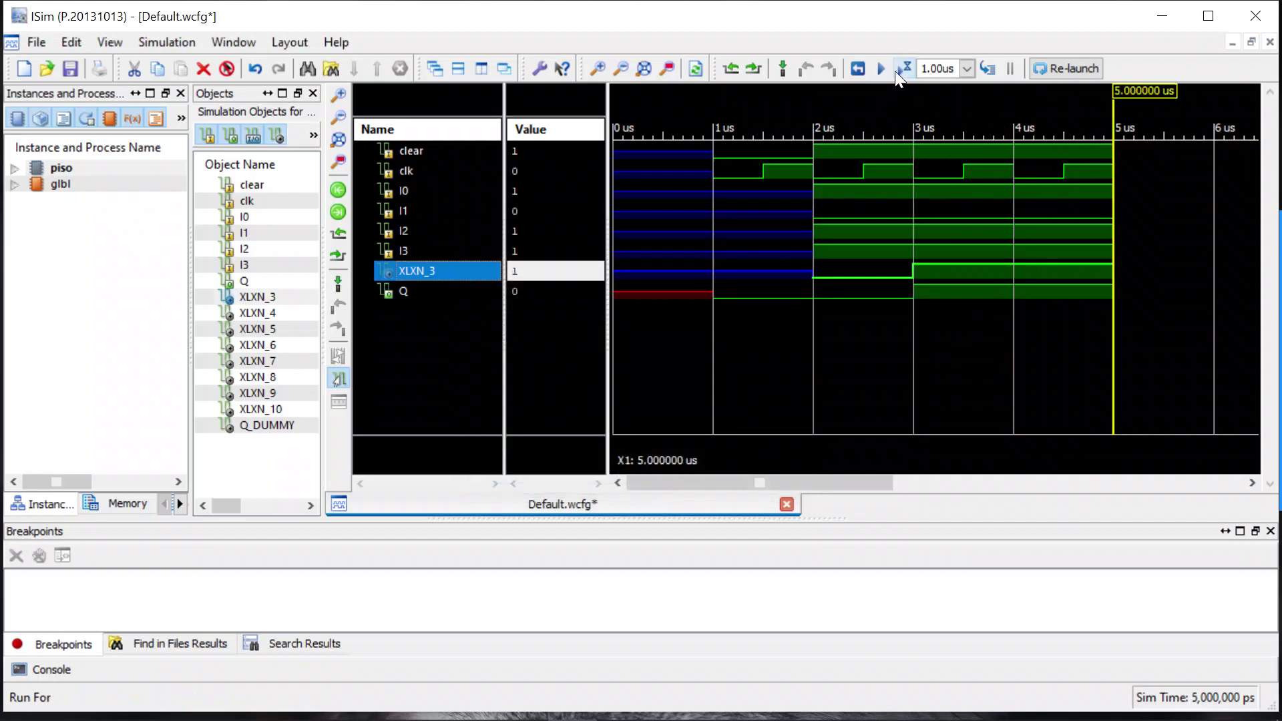
{"action": "left_click", "coordinate": [894, 71]}
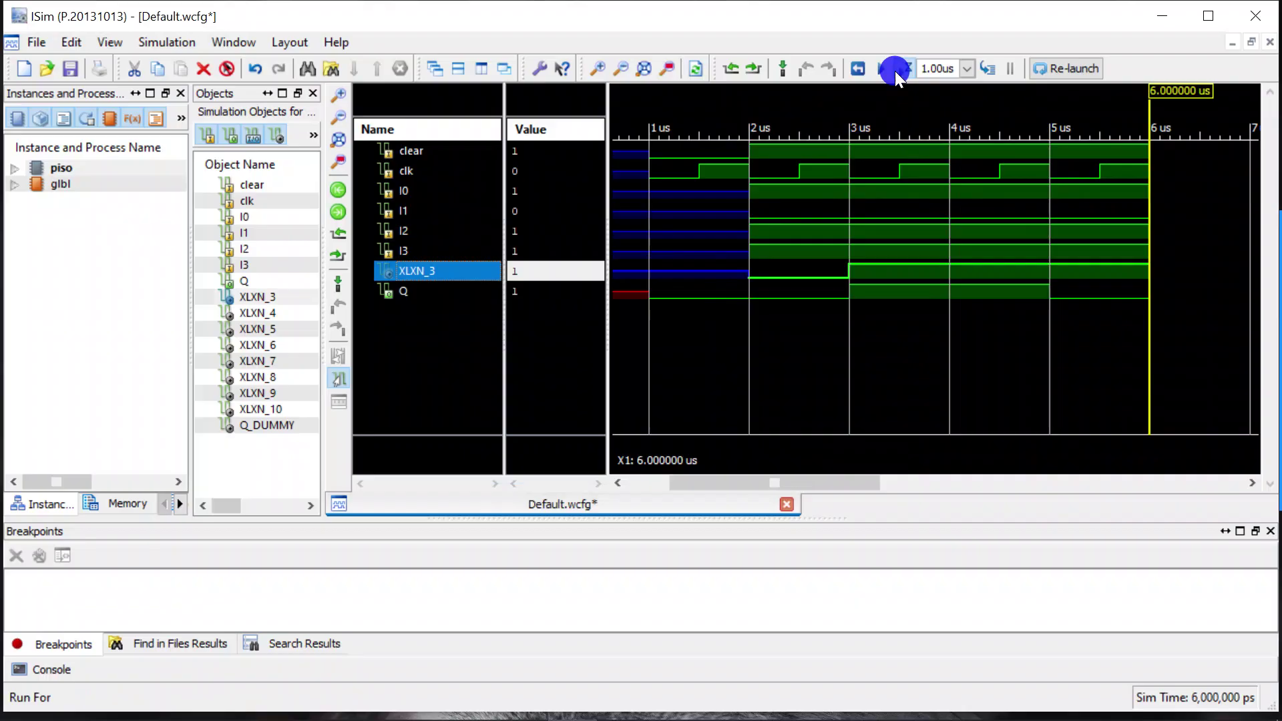
{"action": "left_click", "coordinate": [894, 70]}
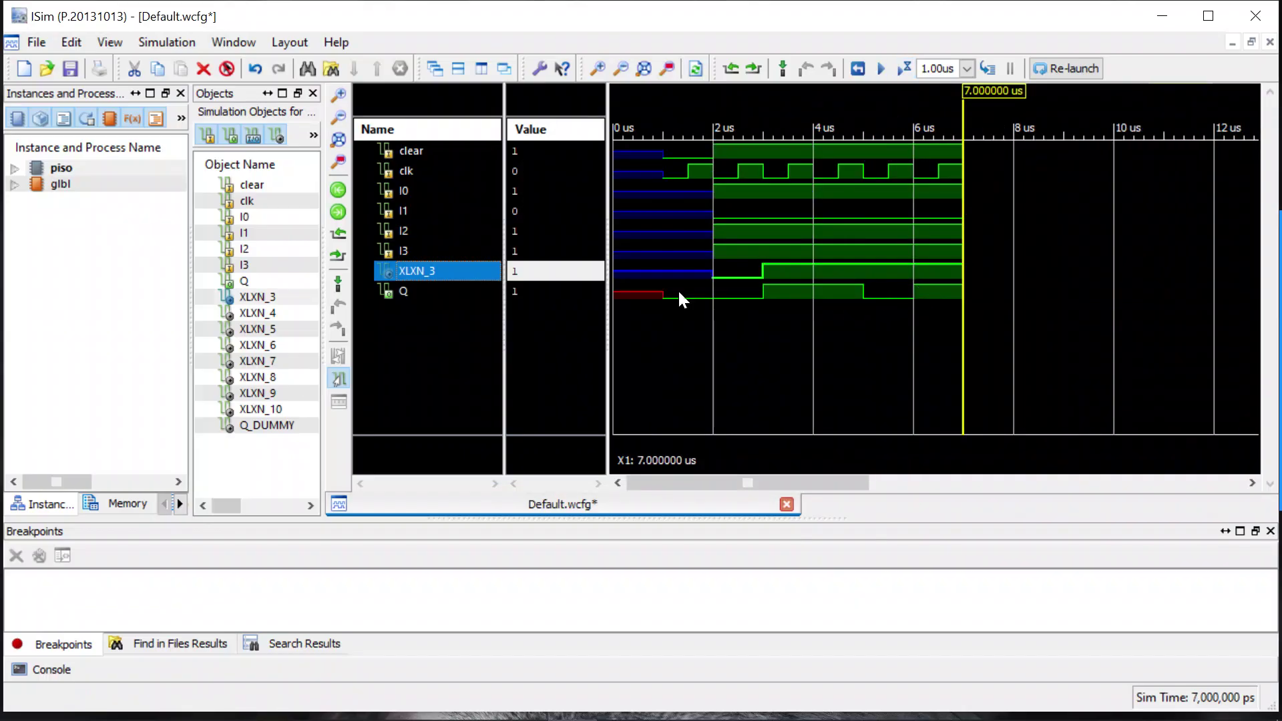
Step: Check the input bits from I3 to I0 against Q, and run the simulation for four more 1.00us intervals
{"action": "left_click", "coordinate": [404, 253]}
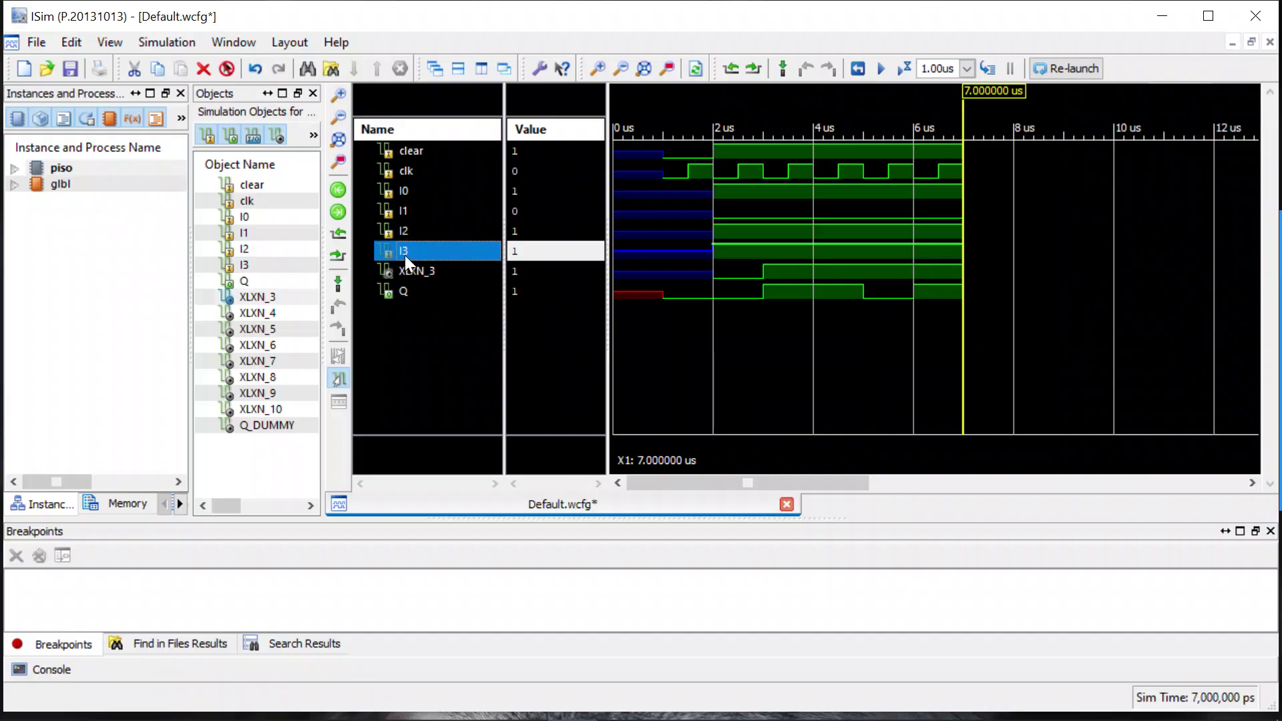
{"action": "left_click", "coordinate": [494, 230]}
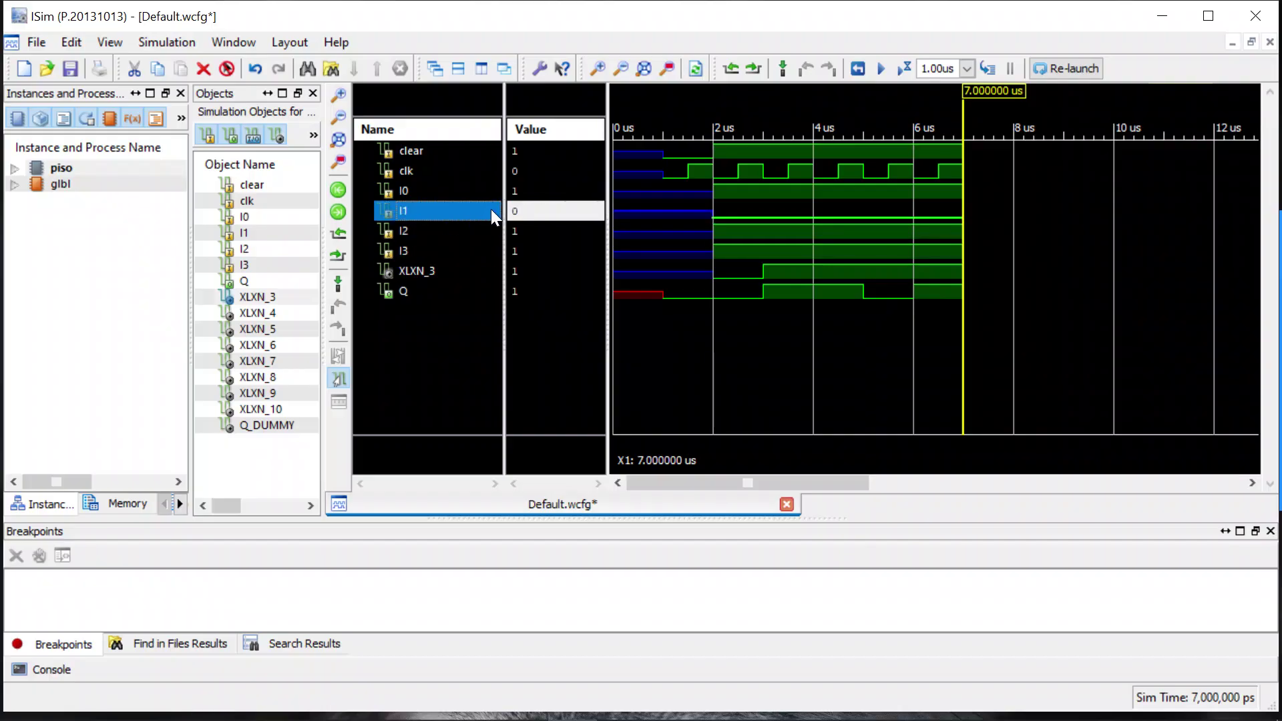
{"action": "left_click", "coordinate": [464, 190]}
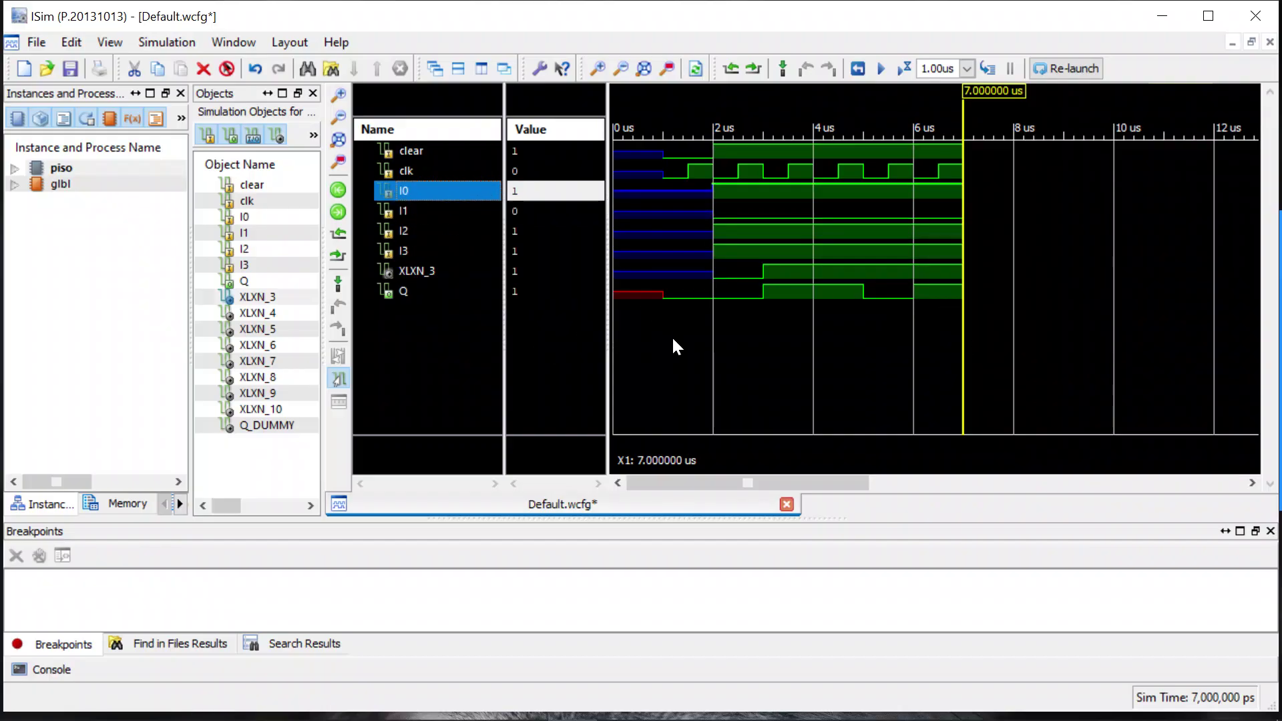
{"action": "left_click", "coordinate": [909, 60]}
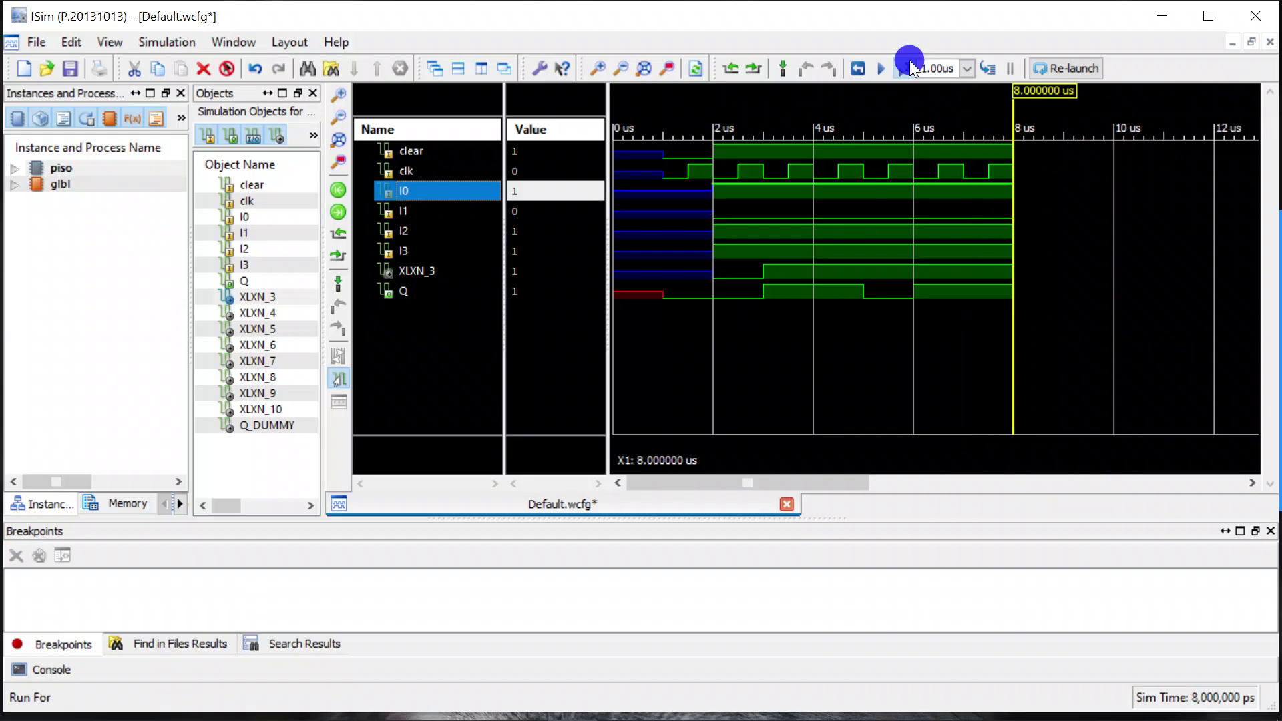
{"action": "left_click", "coordinate": [909, 67]}
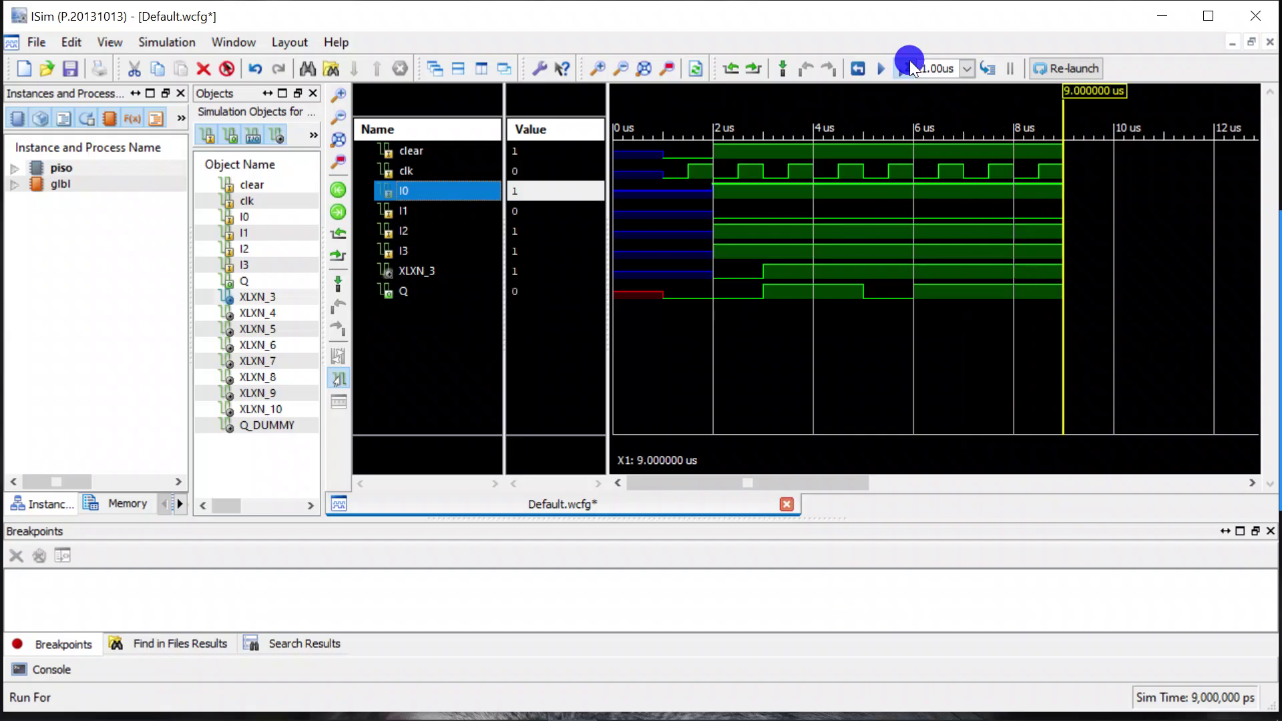
{"action": "left_click", "coordinate": [909, 67]}
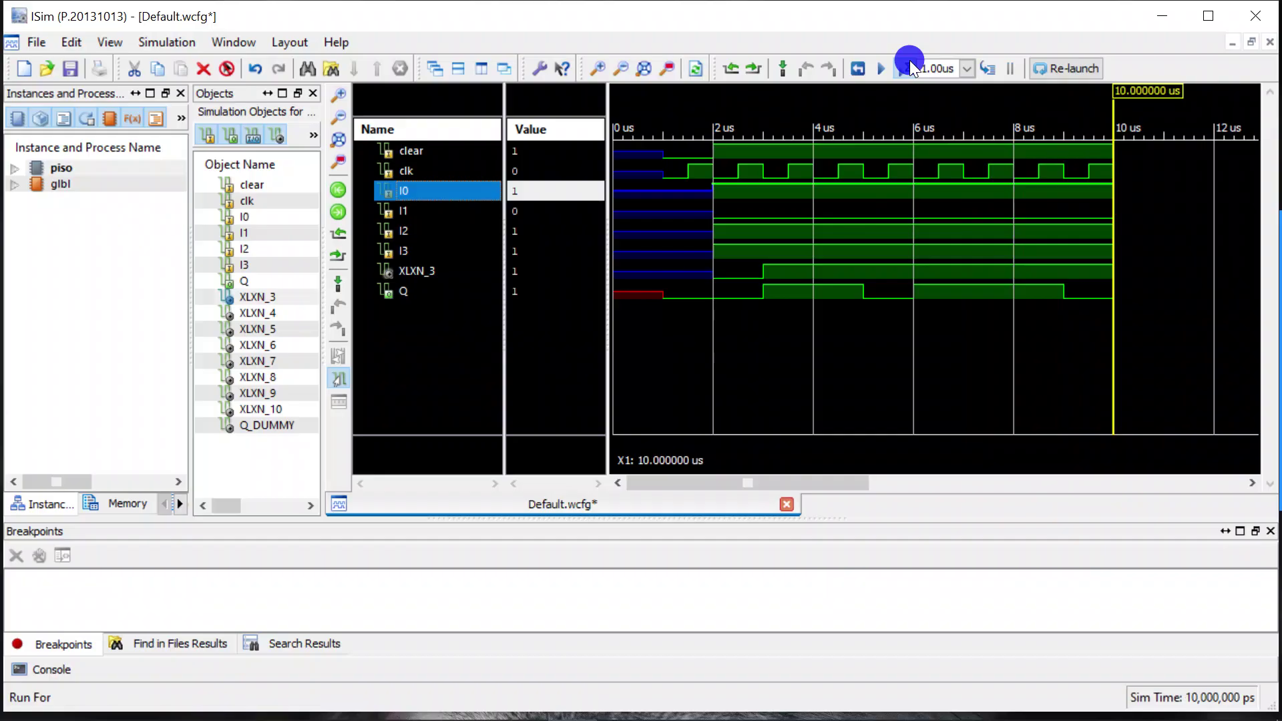
{"action": "left_click", "coordinate": [910, 64]}
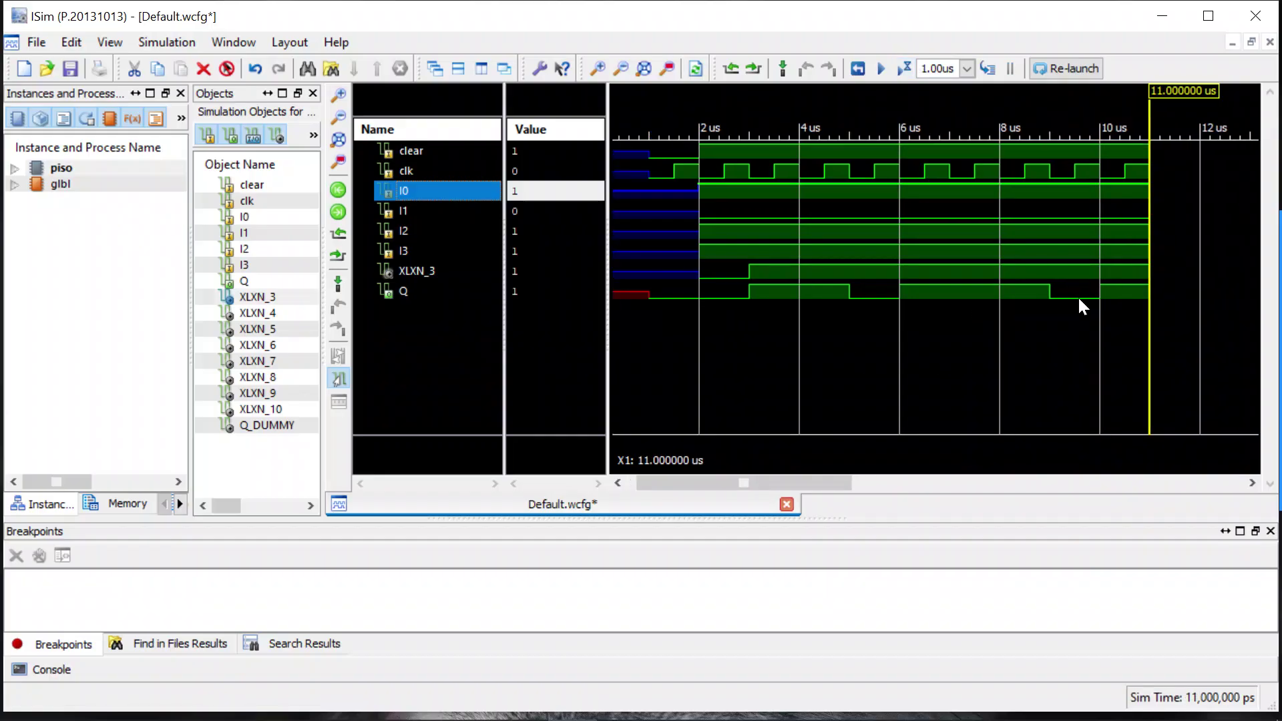
Step: Force the I3 input to a constant 0
{"action": "left_click", "coordinate": [401, 249]}
{"action": "right_click", "coordinate": [401, 249]}
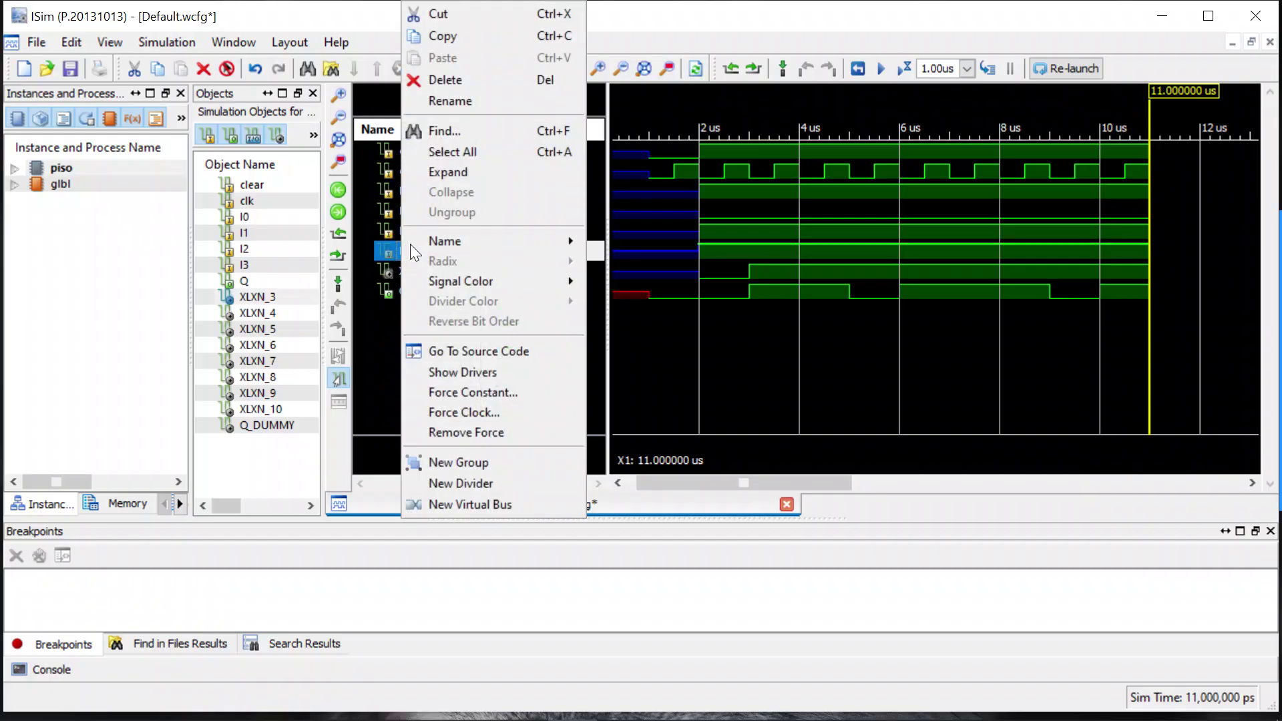
{"action": "left_click", "coordinate": [447, 392]}
{"action": "left_click", "coordinate": [729, 386]}
{"action": "type", "text": "0"}
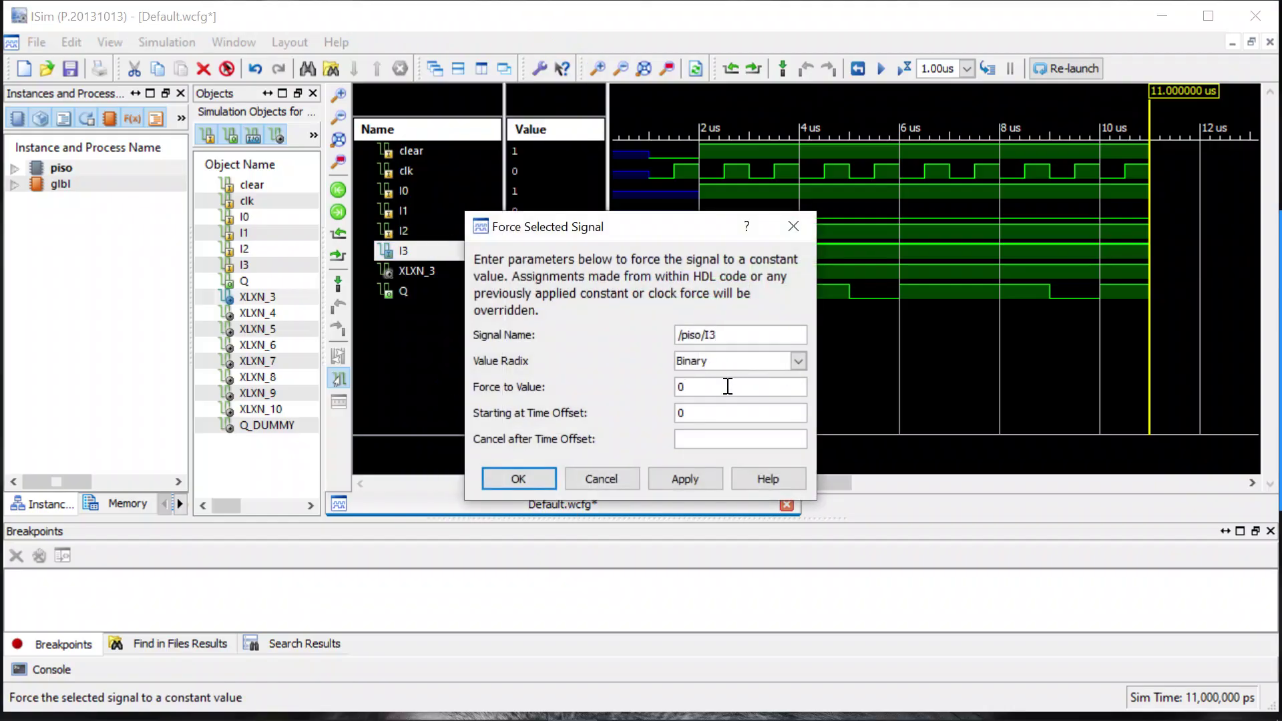
{"action": "left_click", "coordinate": [515, 471]}
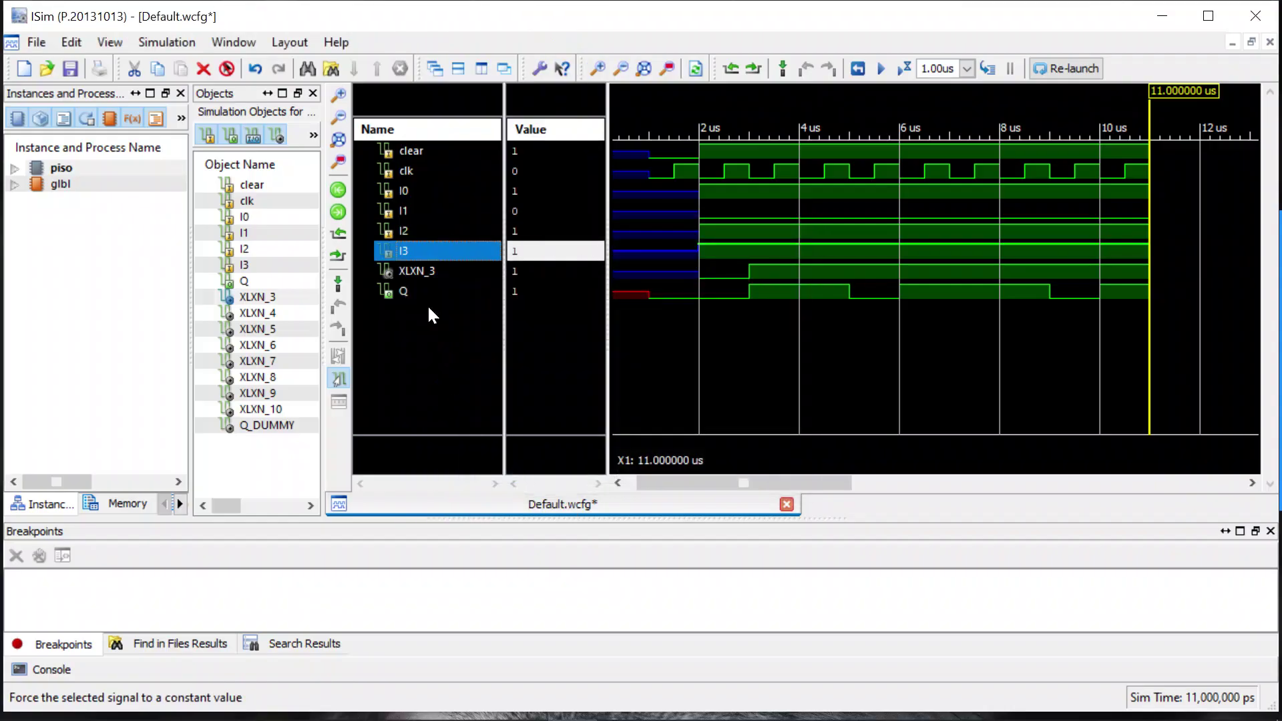
Step: Force XLXN_3 to a constant 0 and run the simulation for 1.00us to load the new parallel inputs
{"action": "left_click", "coordinate": [415, 274]}
{"action": "right_click", "coordinate": [417, 276]}
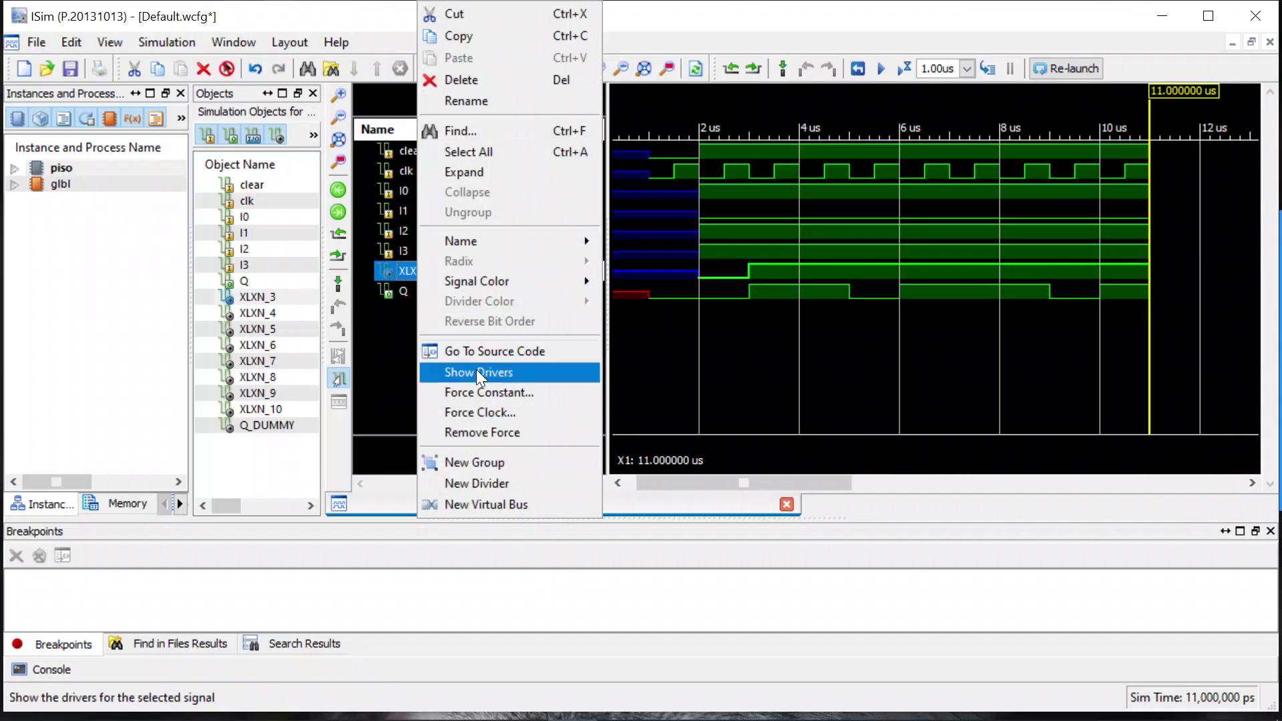
{"action": "left_click", "coordinate": [477, 392]}
{"action": "left_click", "coordinate": [730, 388]}
{"action": "type", "text": "0"}
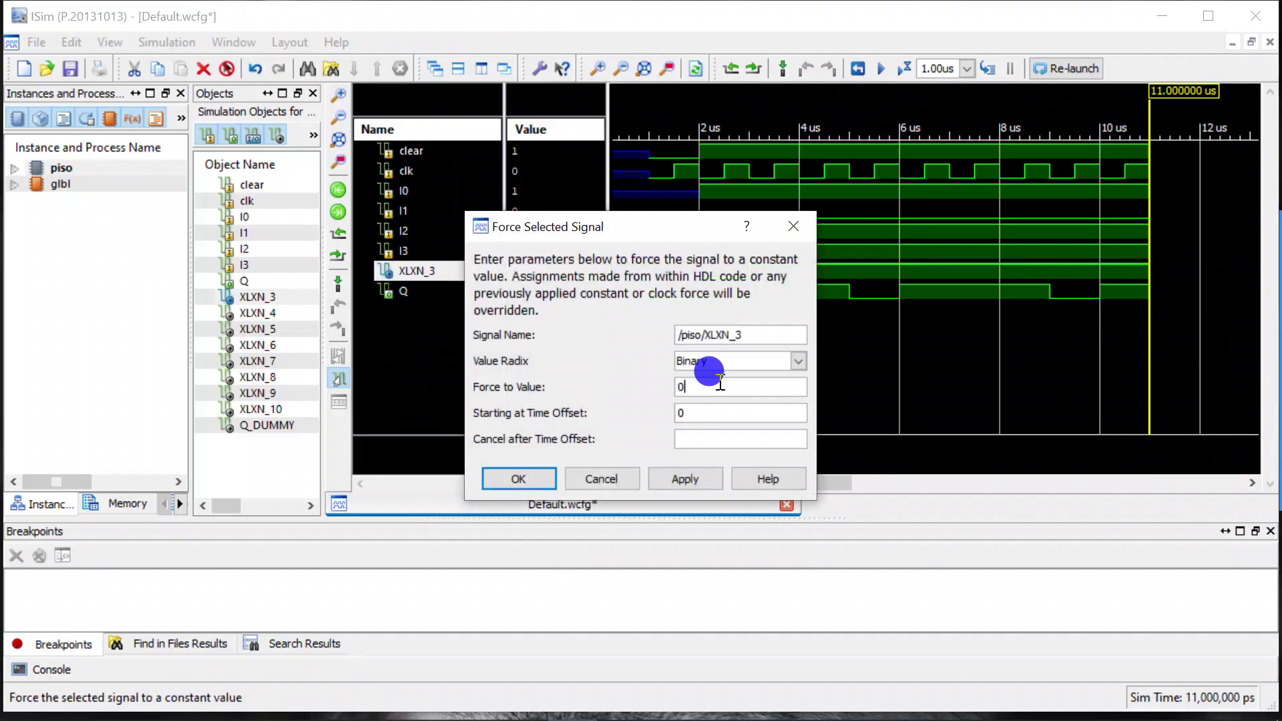
{"action": "left_click", "coordinate": [520, 478]}
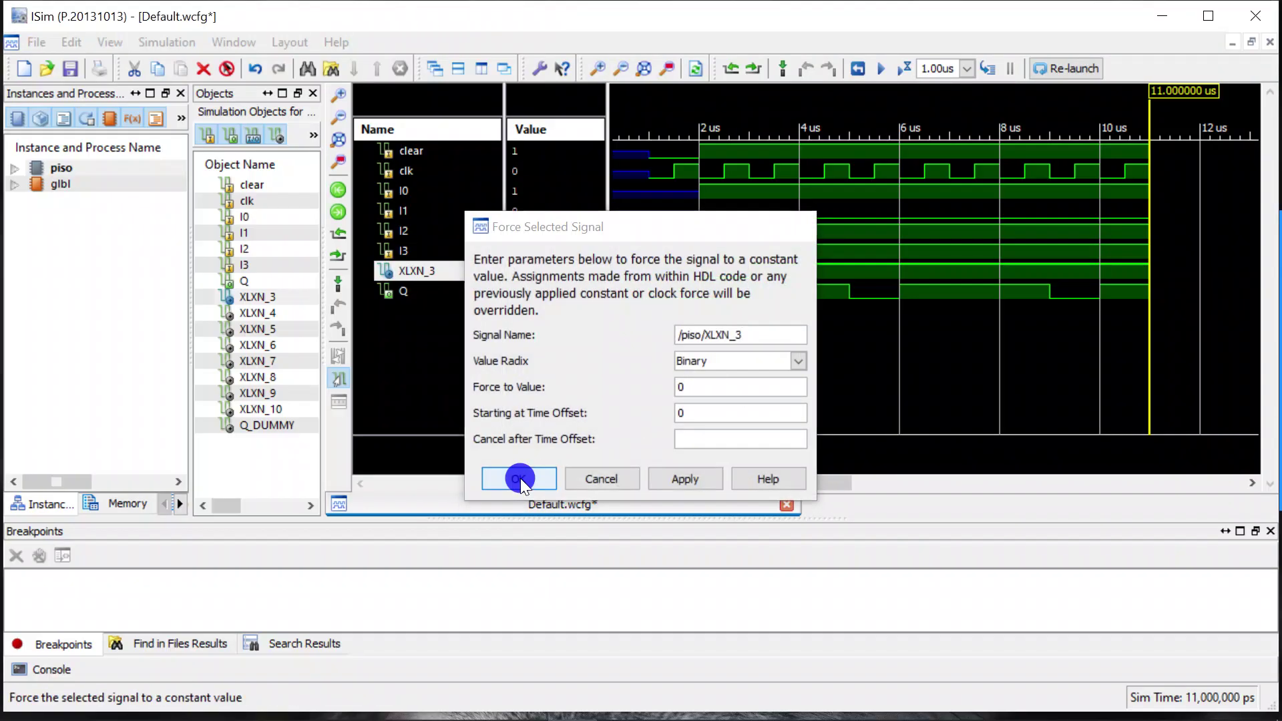
{"action": "left_click", "coordinate": [903, 64]}
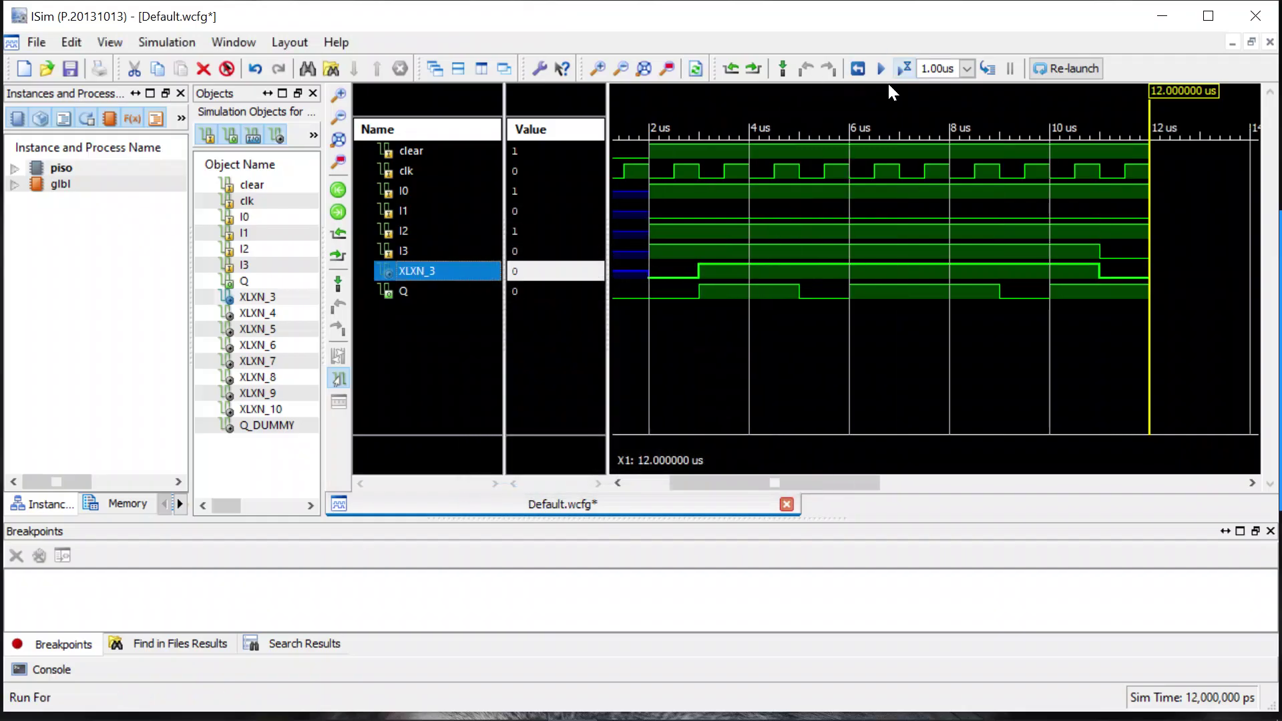
Step: Force XLXN_3 to a constant 1 to switch the register to serial shifting
{"action": "right_click", "coordinate": [430, 267]}
{"action": "left_click", "coordinate": [467, 394]}
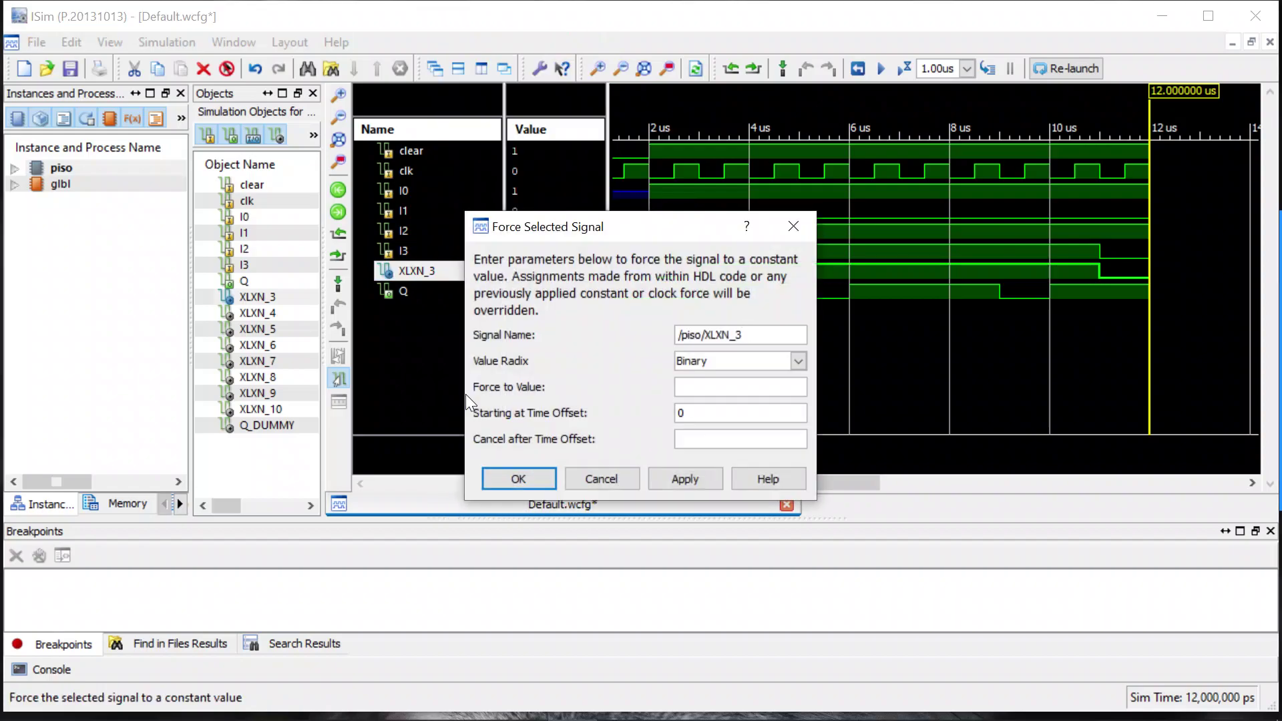
{"action": "left_click", "coordinate": [723, 383]}
{"action": "type", "text": "1"}
{"action": "left_click", "coordinate": [518, 479]}
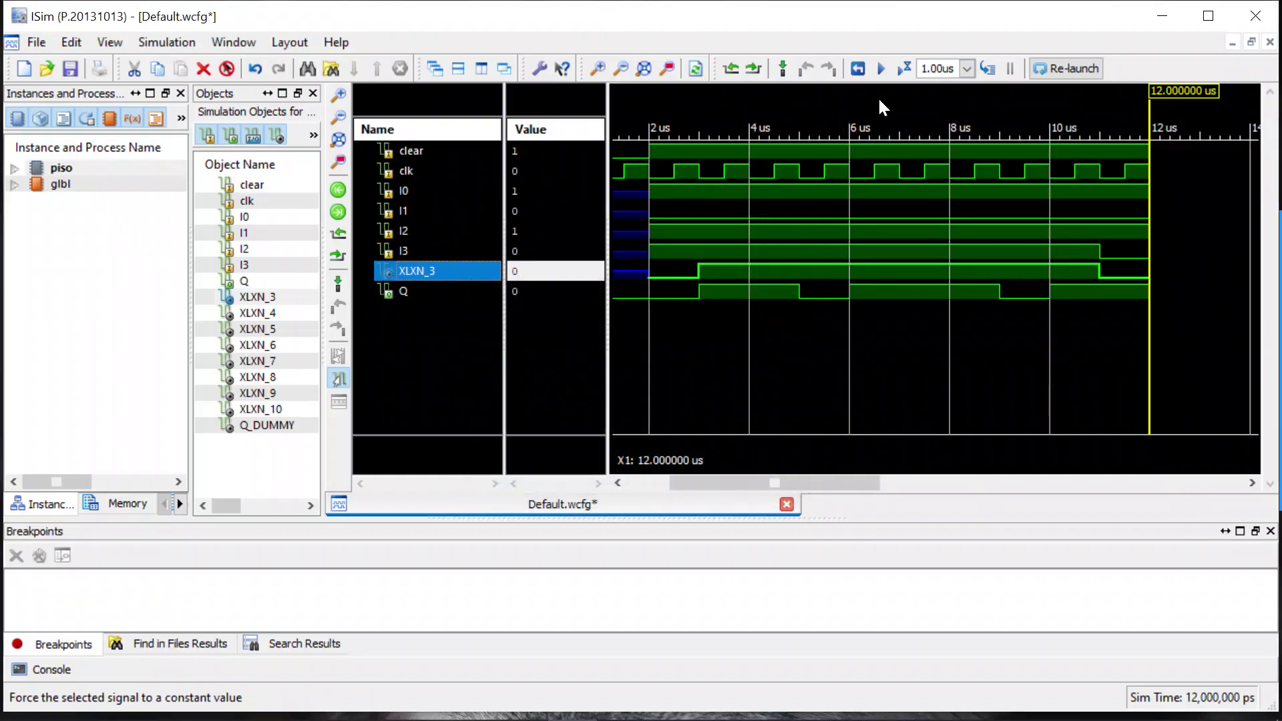
Step: Run the simulation in ten 1.00us intervals up to 22 us, with Q selected for the last three
{"action": "left_click", "coordinate": [900, 69]}
{"action": "left_click", "coordinate": [900, 69]}
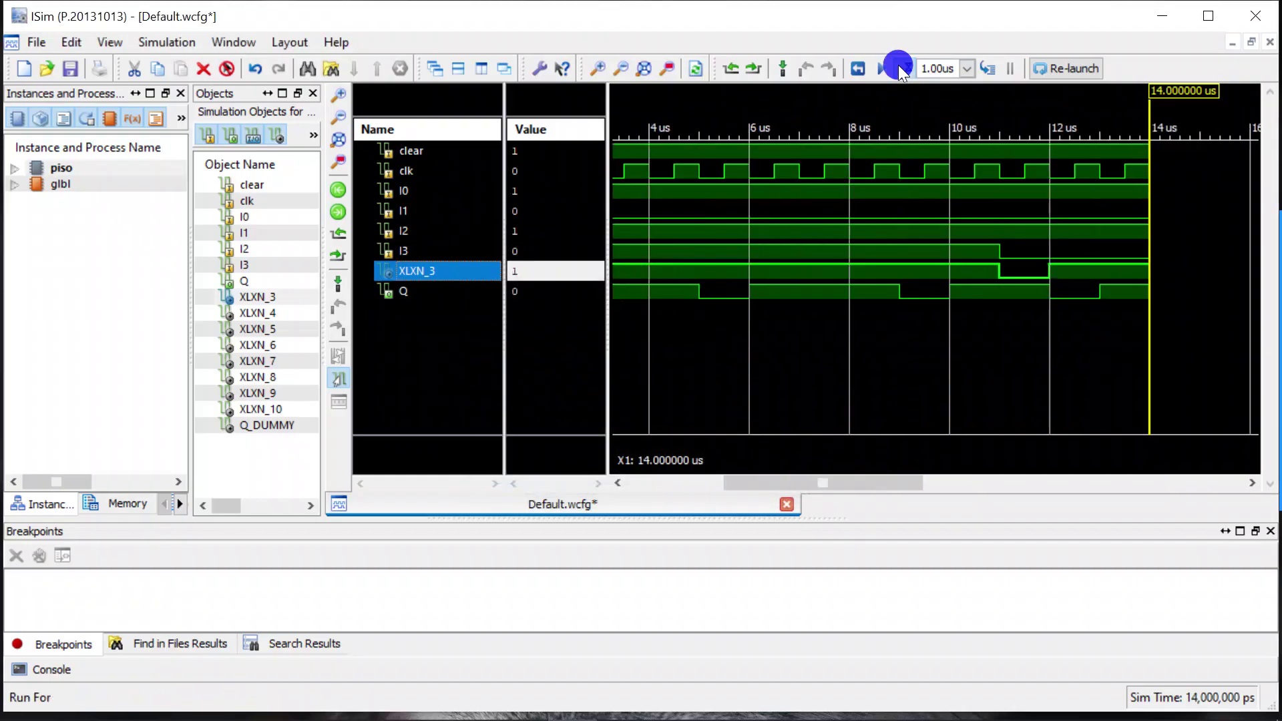
{"action": "left_click", "coordinate": [900, 69]}
{"action": "left_click", "coordinate": [899, 70]}
{"action": "left_click", "coordinate": [899, 69]}
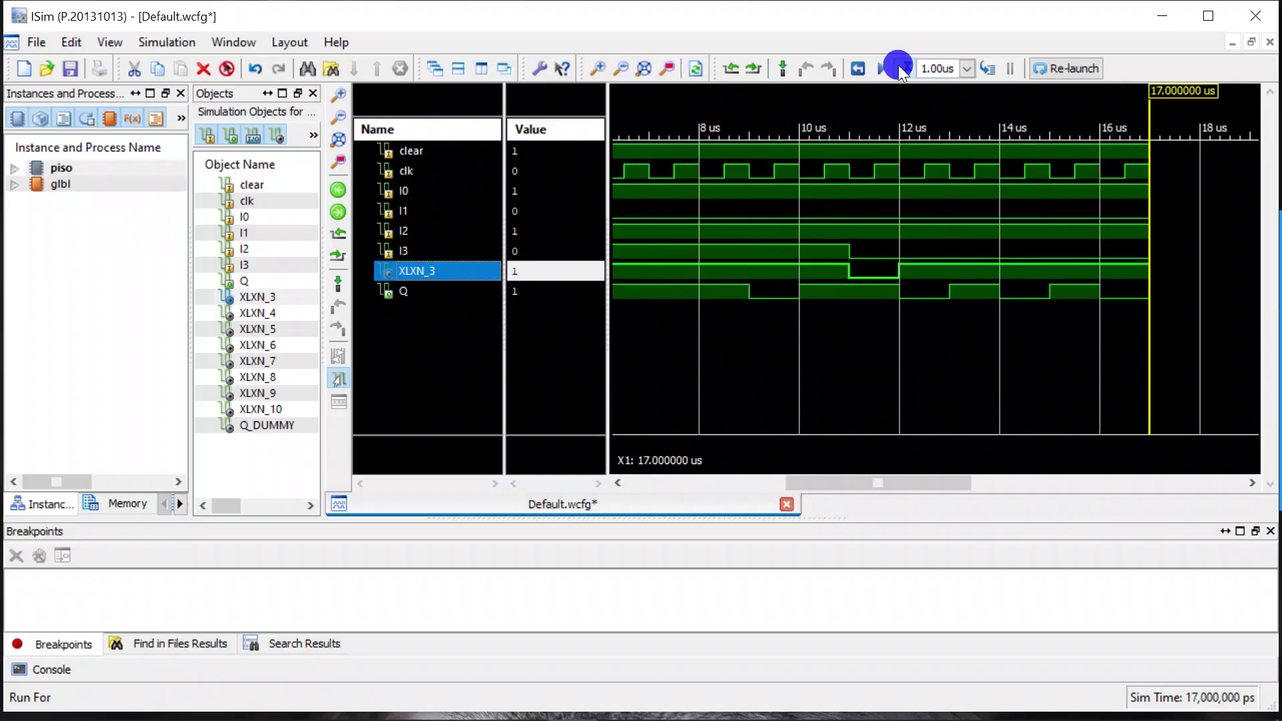
{"action": "left_click", "coordinate": [899, 69]}
{"action": "left_click", "coordinate": [900, 70]}
{"action": "left_click", "coordinate": [552, 293]}
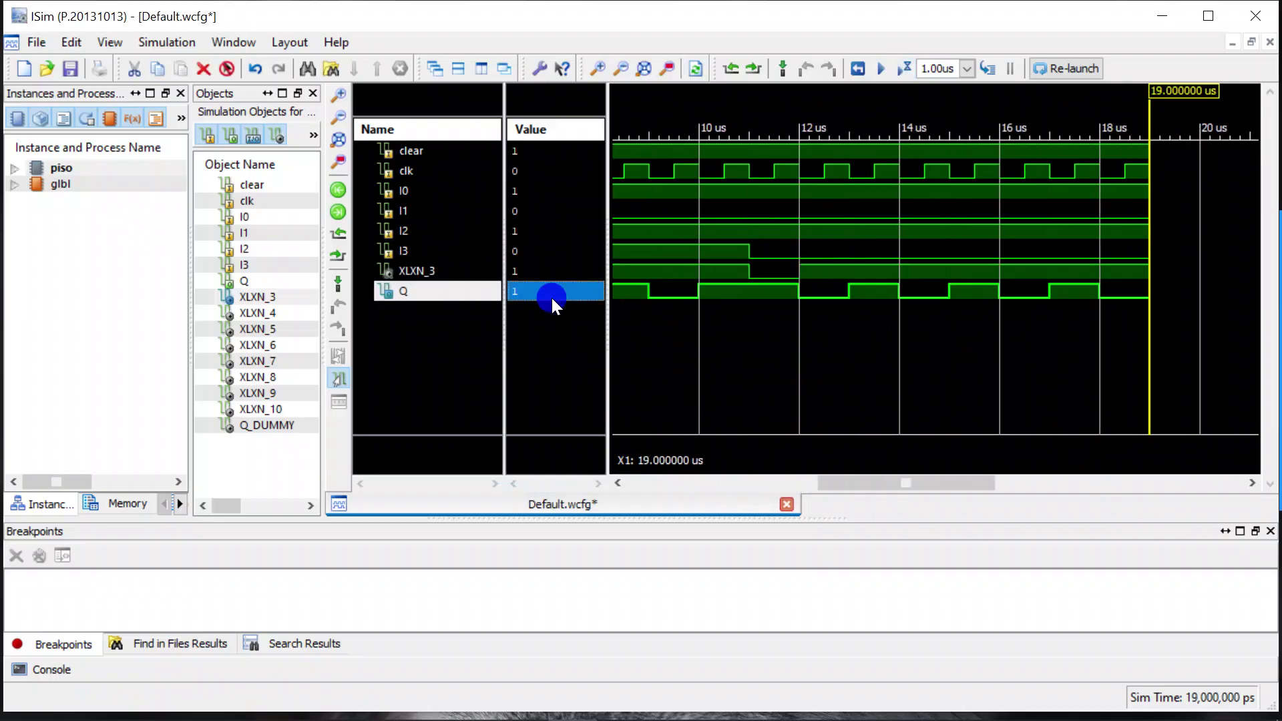
{"action": "left_click", "coordinate": [901, 69]}
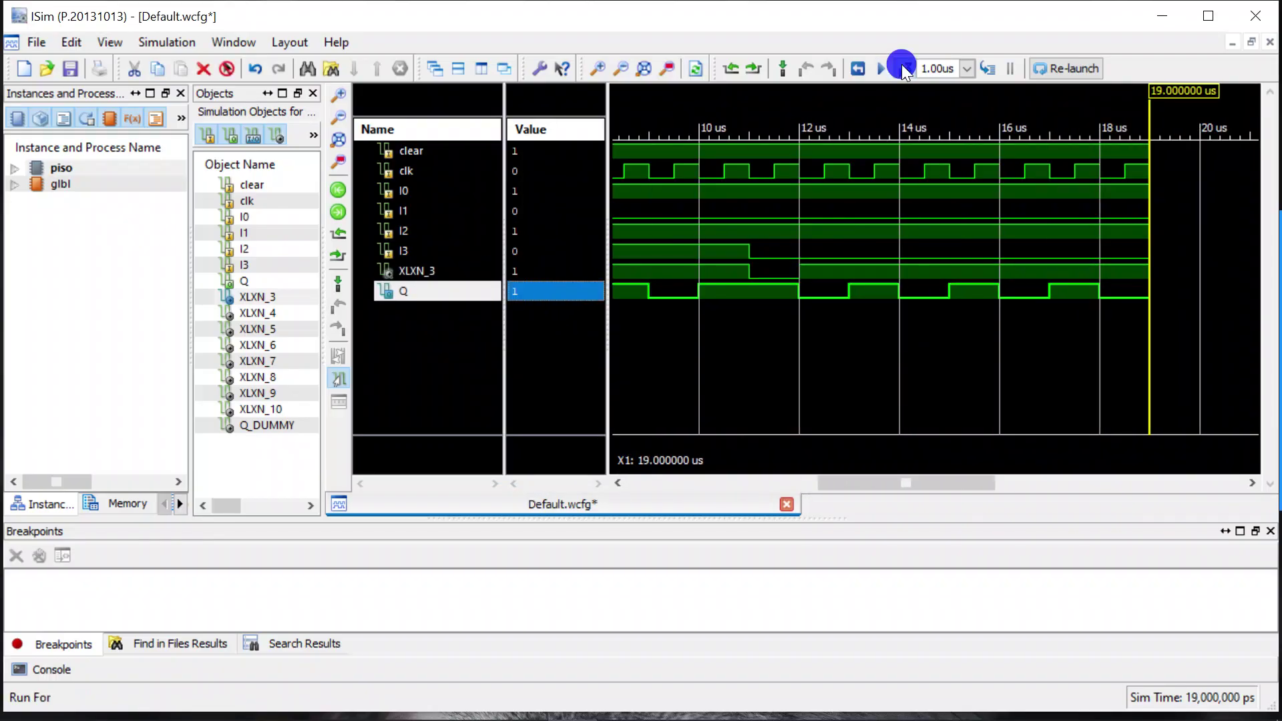
{"action": "left_click", "coordinate": [901, 69]}
{"action": "left_click", "coordinate": [901, 69]}
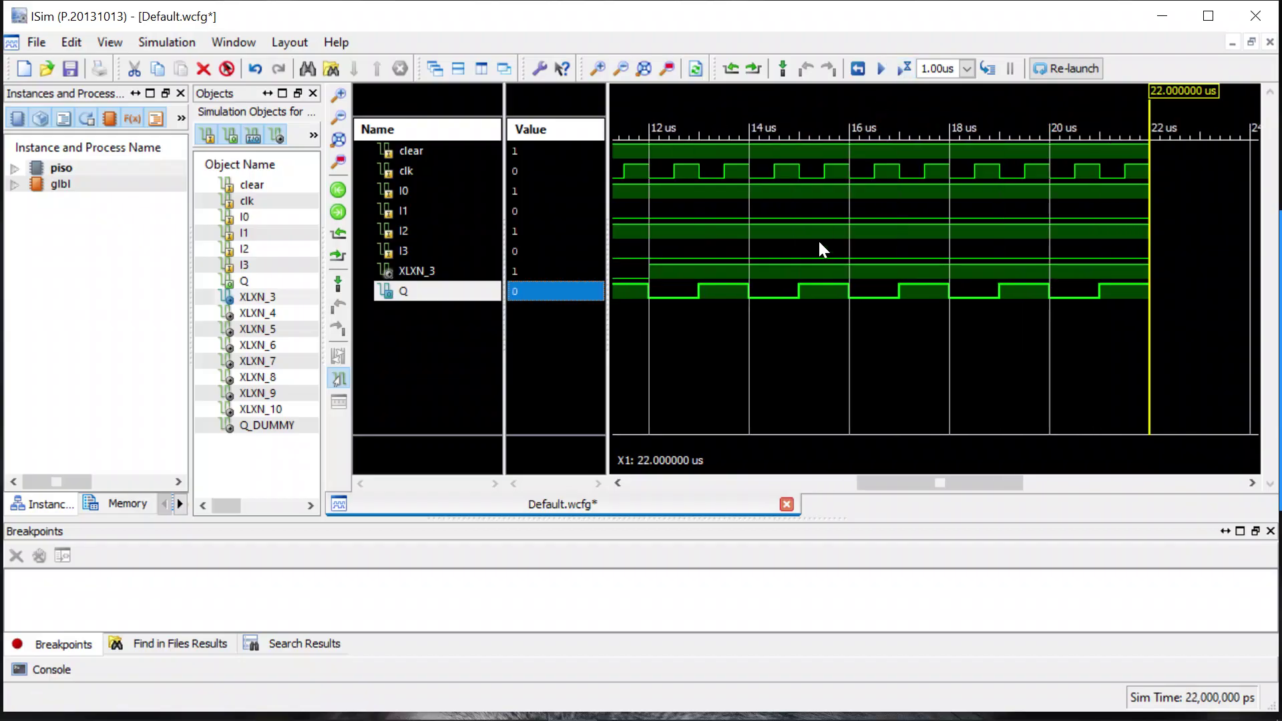
Step: Examine the Q transitions with the cursor at 17 us and 18 us, and view the waveform from 0 us
{"action": "left_click", "coordinate": [898, 288]}
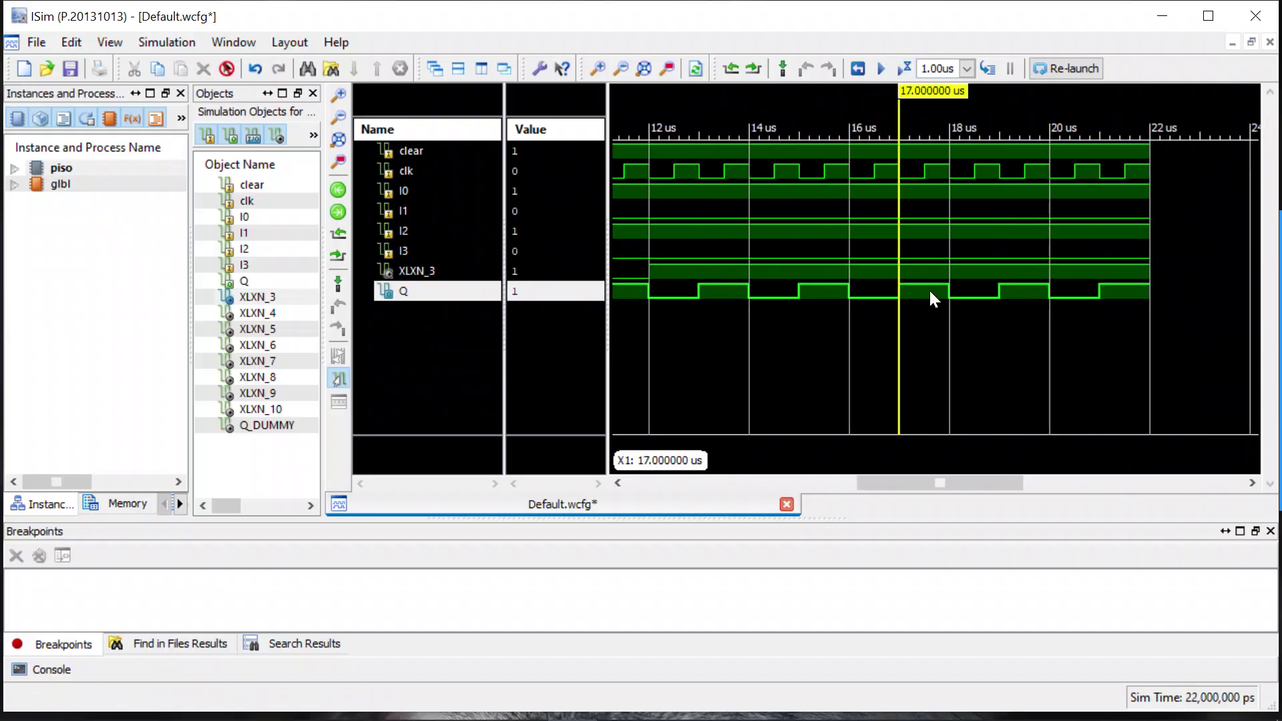
{"action": "left_click", "coordinate": [948, 288]}
{"action": "scroll", "coordinate": [693, 420], "scroll_direction": "down", "scroll_amount": 2}
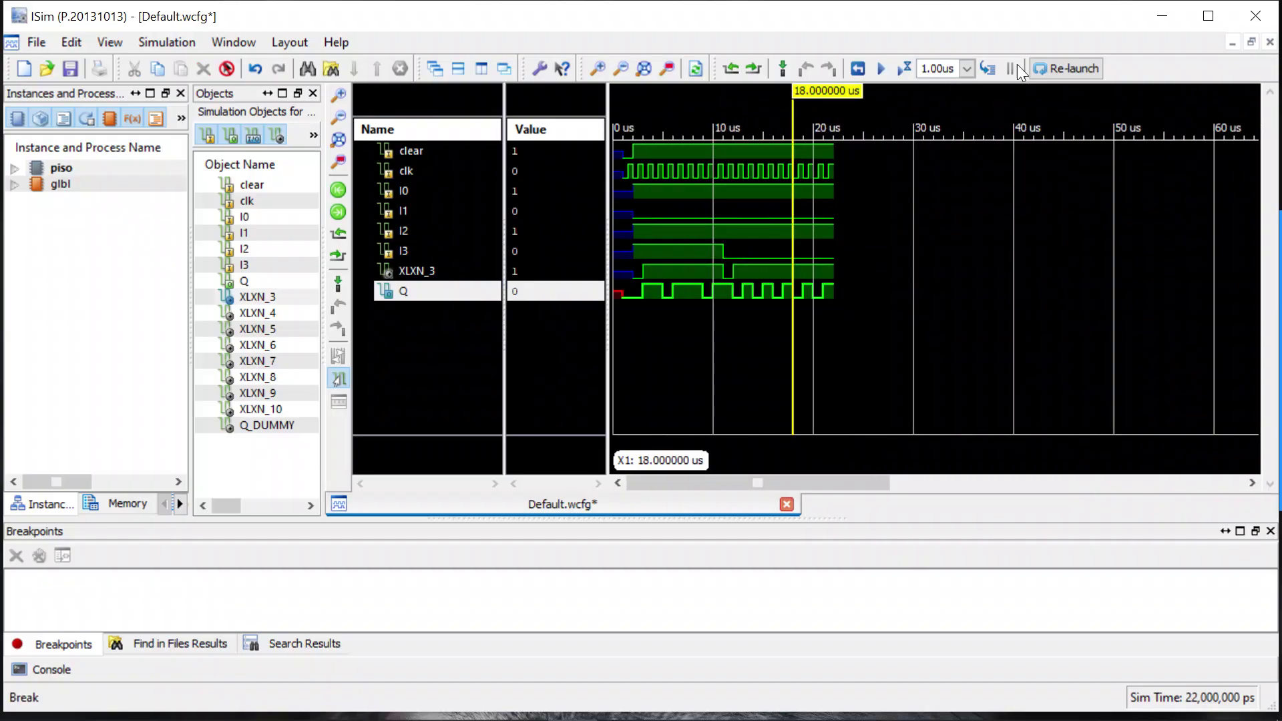
Step: Close the ISim simulation window and answer its closing prompts
{"action": "left_click", "coordinate": [1254, 15]}
{"action": "left_click", "coordinate": [603, 394]}
{"action": "left_click", "coordinate": [641, 392]}
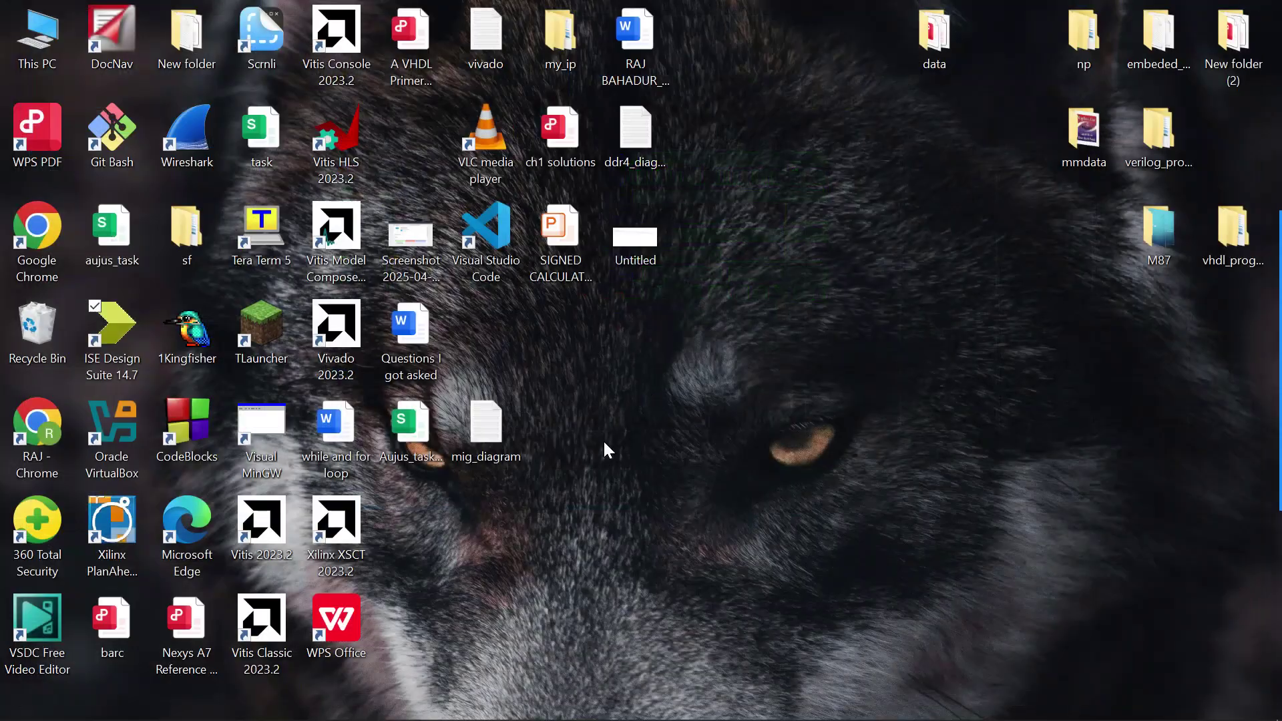
Step: Return to piso.sch in ISE Project Navigator and add a short wire stub leftward from the shared select net beside the first mux
{"action": "left_click", "coordinate": [472, 701]}
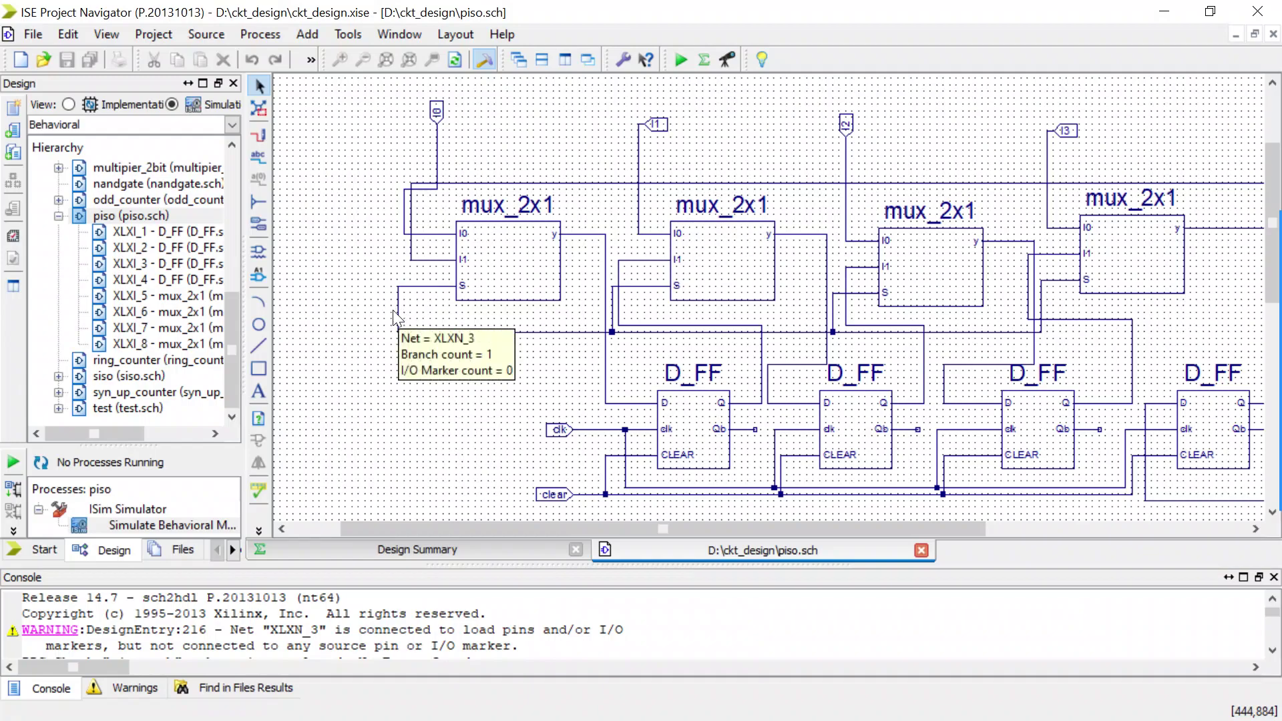
{"action": "scroll", "coordinate": [360, 418], "scroll_direction": "down", "scroll_amount": 1}
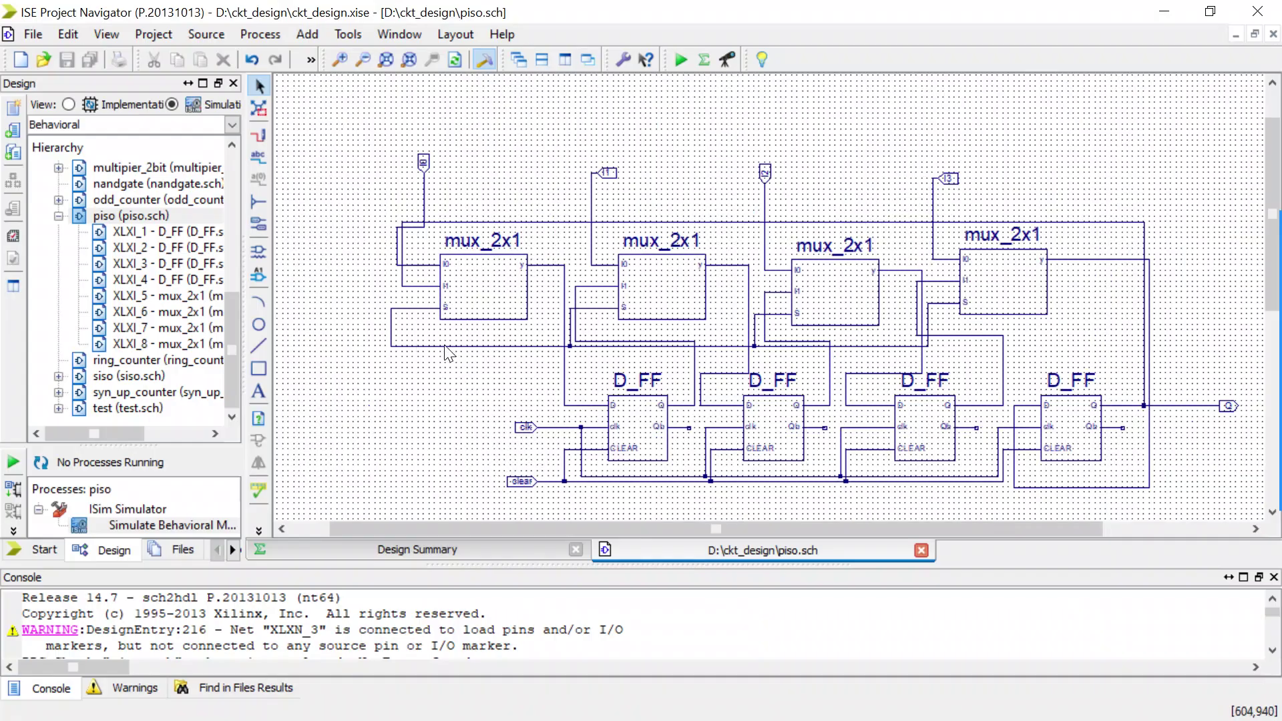
{"action": "mouse_move", "coordinate": [445, 346]}
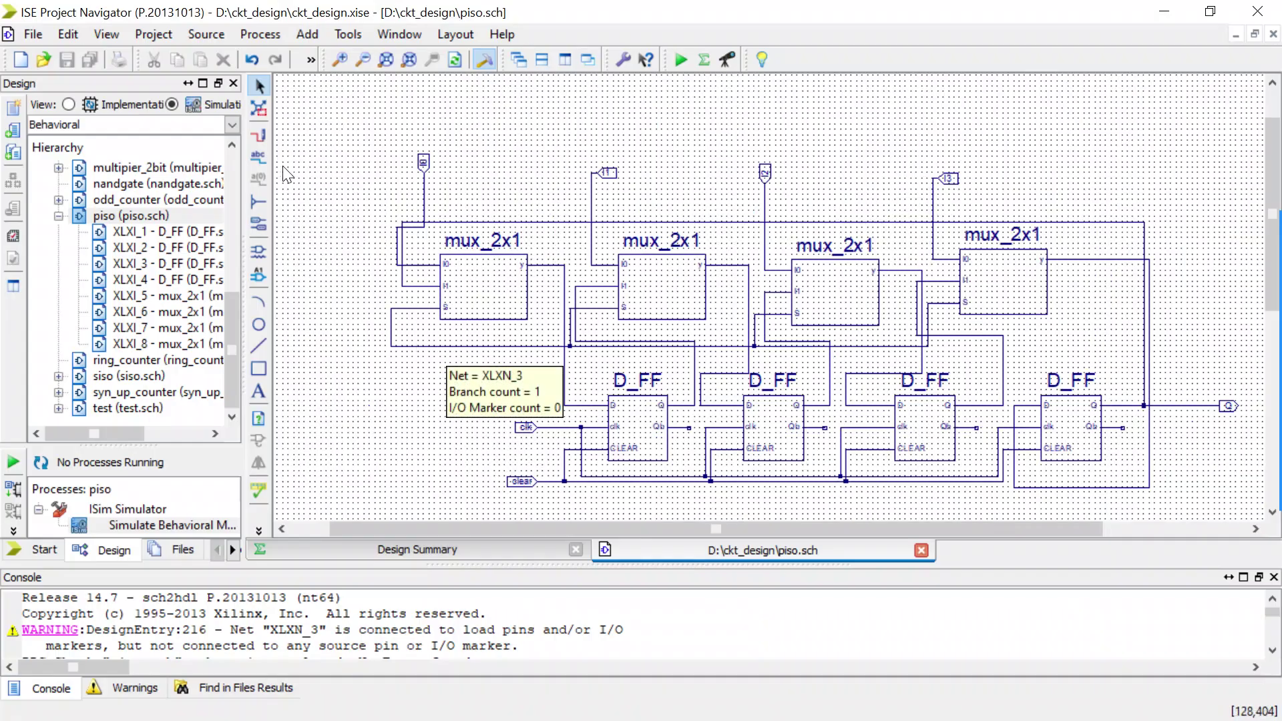
{"action": "left_click", "coordinate": [259, 137]}
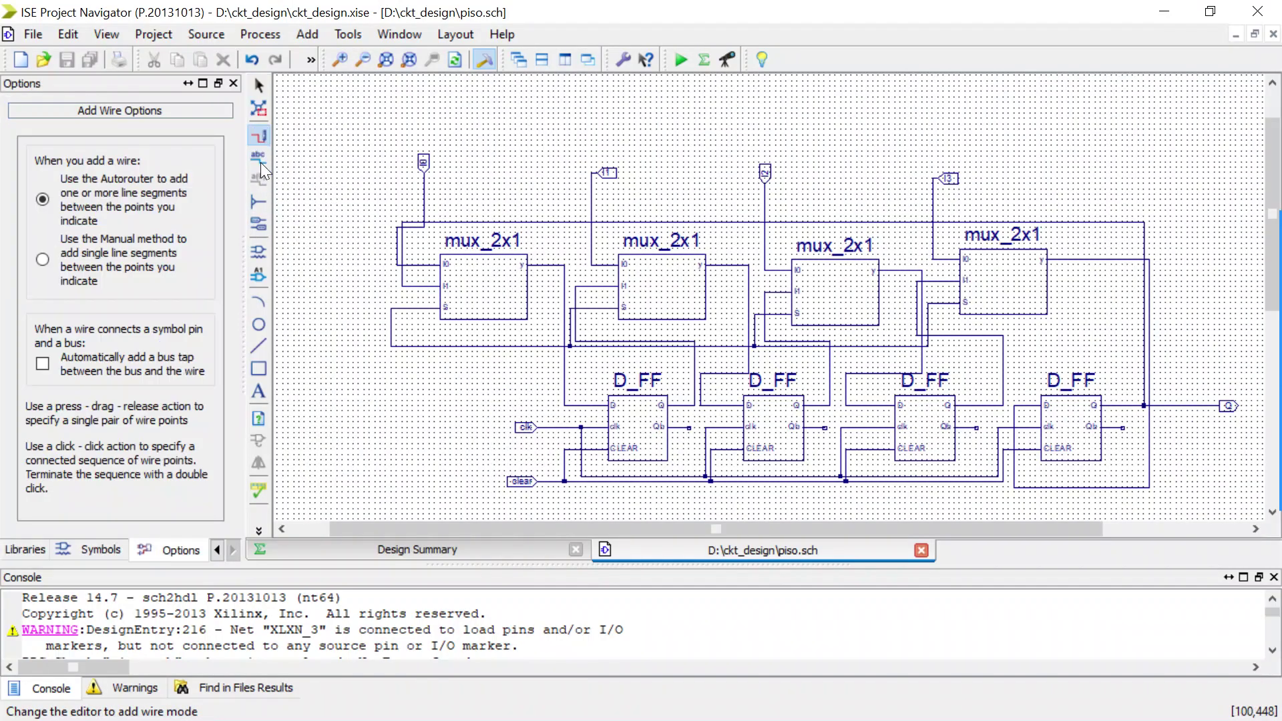
{"action": "left_click", "coordinate": [390, 309]}
{"action": "double_click", "coordinate": [359, 309]}
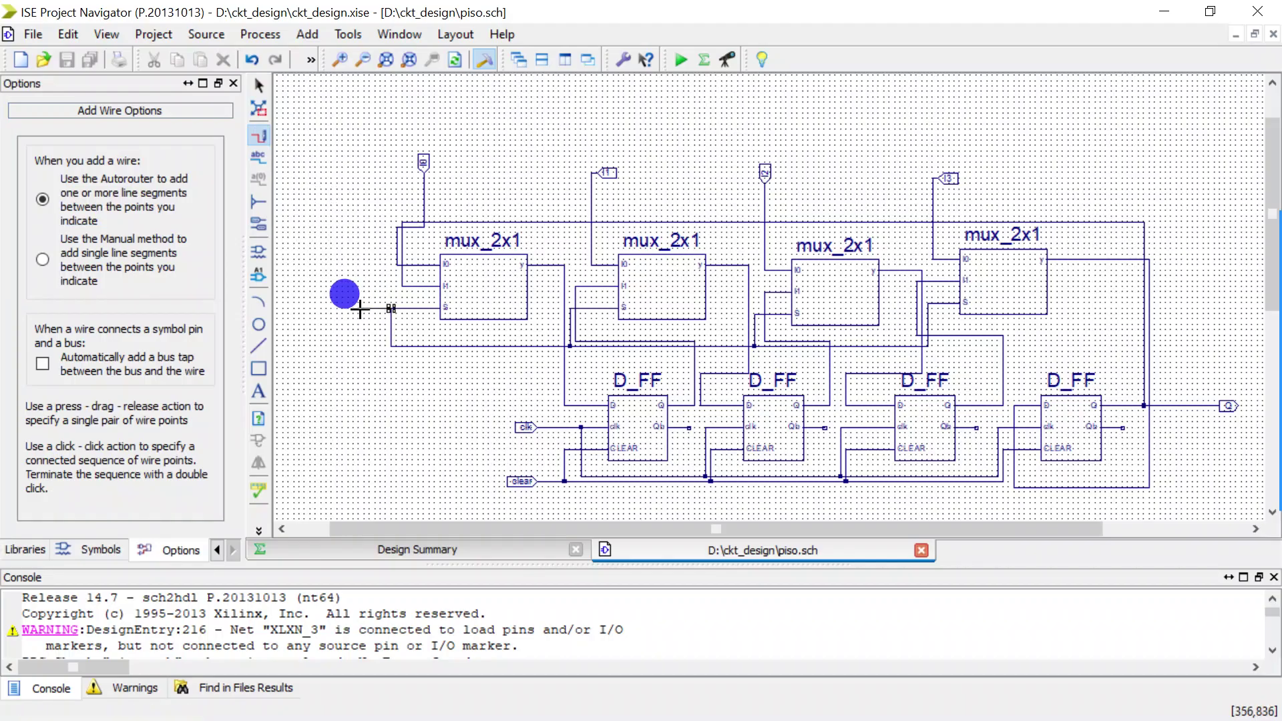
Step: Add an I/O marker to the open end of the select net's wire stub
{"action": "left_click", "coordinate": [258, 222]}
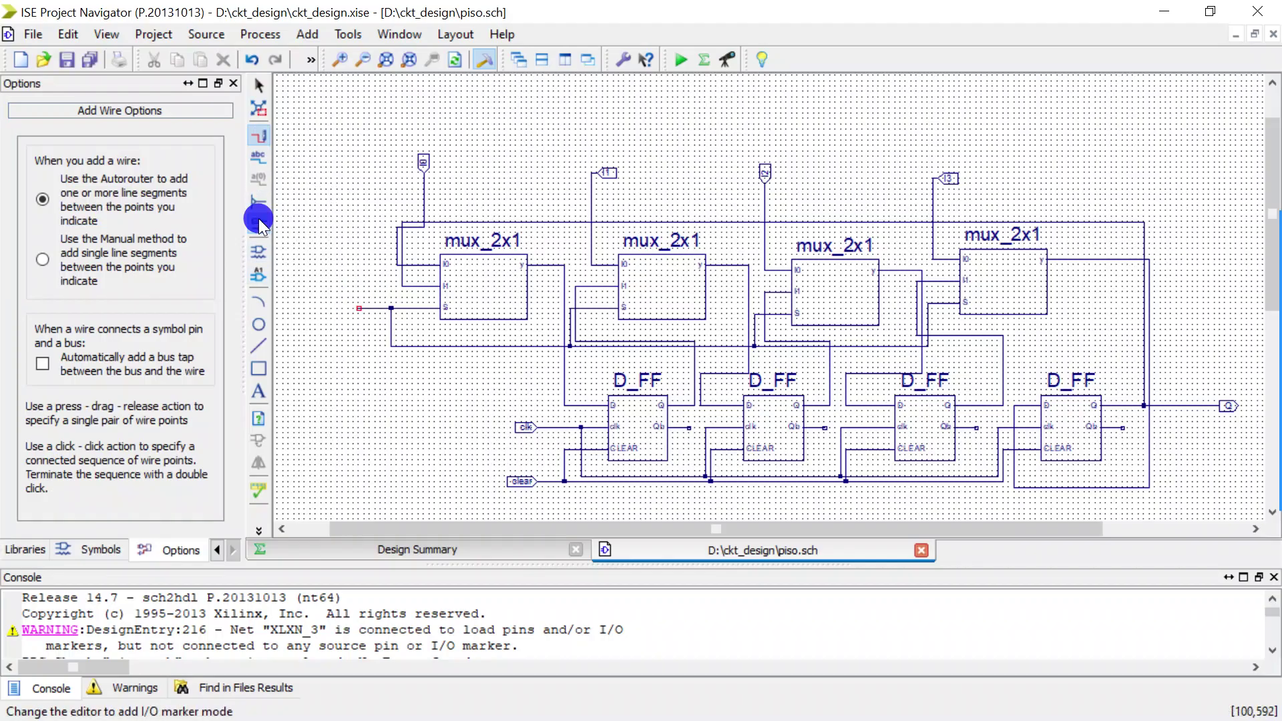
{"action": "left_click", "coordinate": [323, 291]}
{"action": "left_click_drag", "start_coordinate": [323, 291], "coordinate": [368, 334]}
{"action": "key", "text": "Escape"}
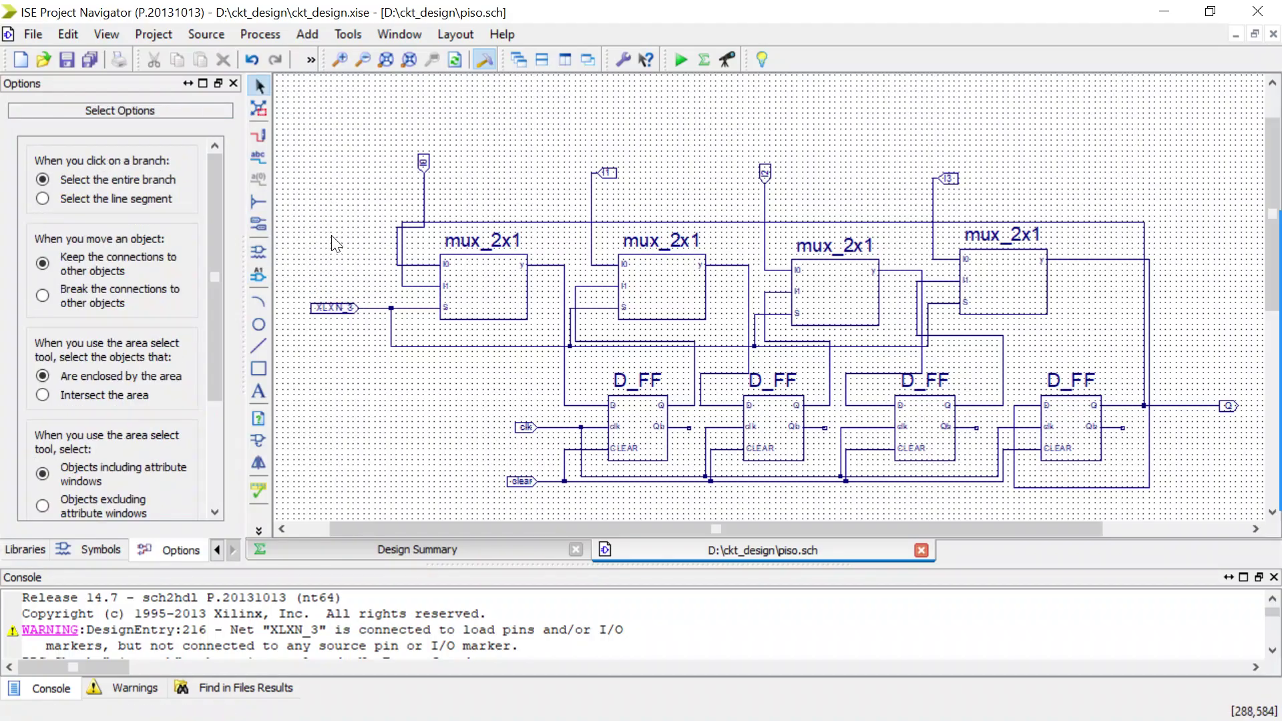
Step: Rename the net of the new select input marker to load and save the schematic
{"action": "left_click", "coordinate": [323, 301]}
{"action": "double_click", "coordinate": [323, 302]}
{"action": "left_click", "coordinate": [408, 309]}
{"action": "left_click", "coordinate": [665, 308]}
{"action": "double_click", "coordinate": [665, 309]}
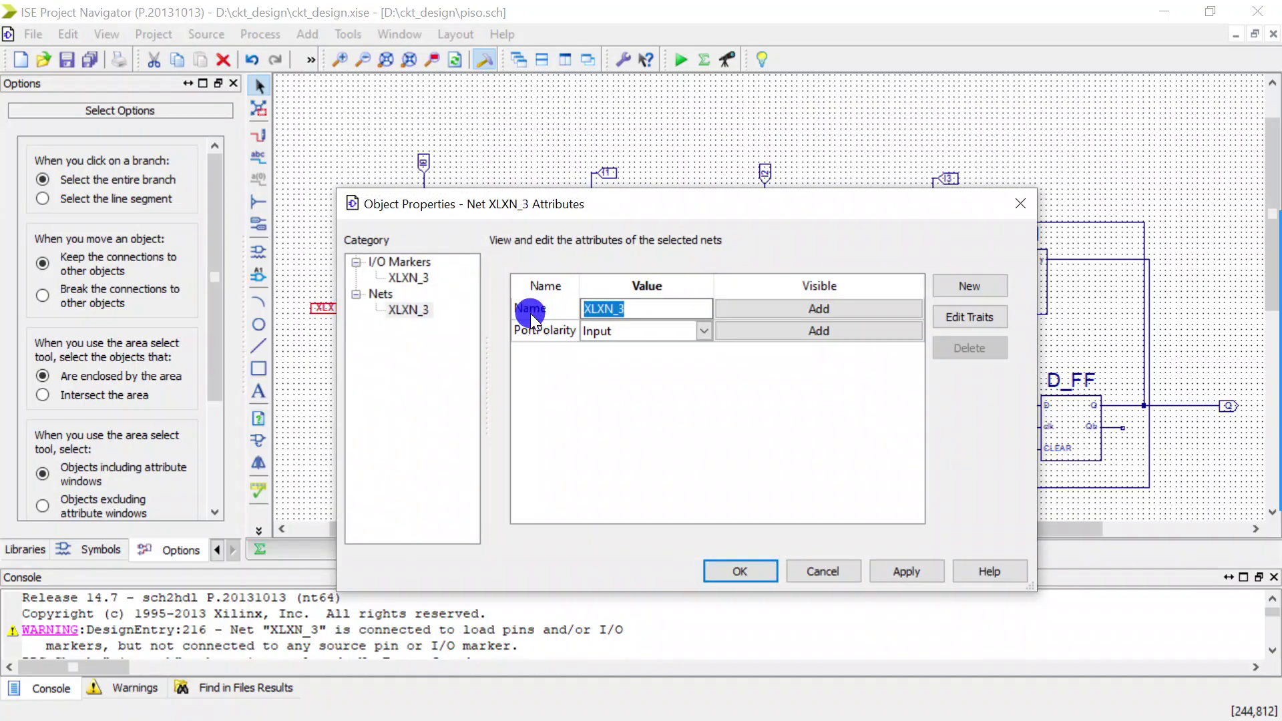
{"action": "type", "text": "load"}
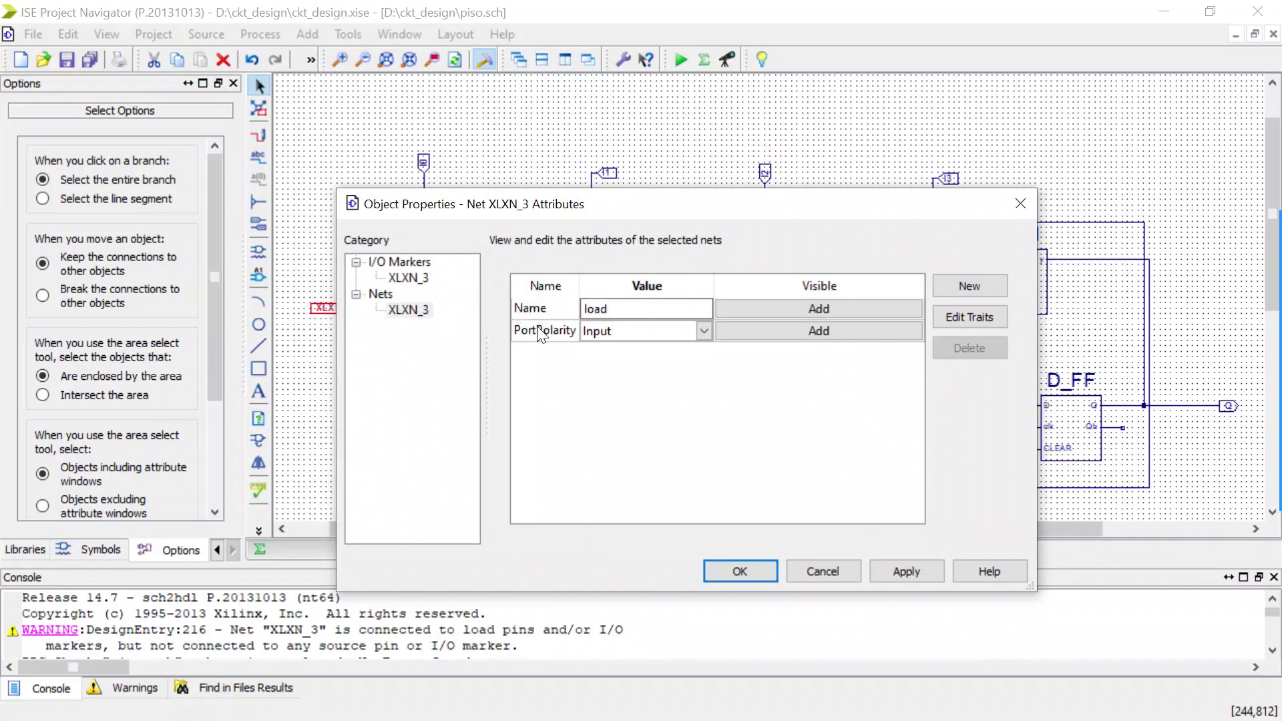
{"action": "left_click", "coordinate": [737, 569]}
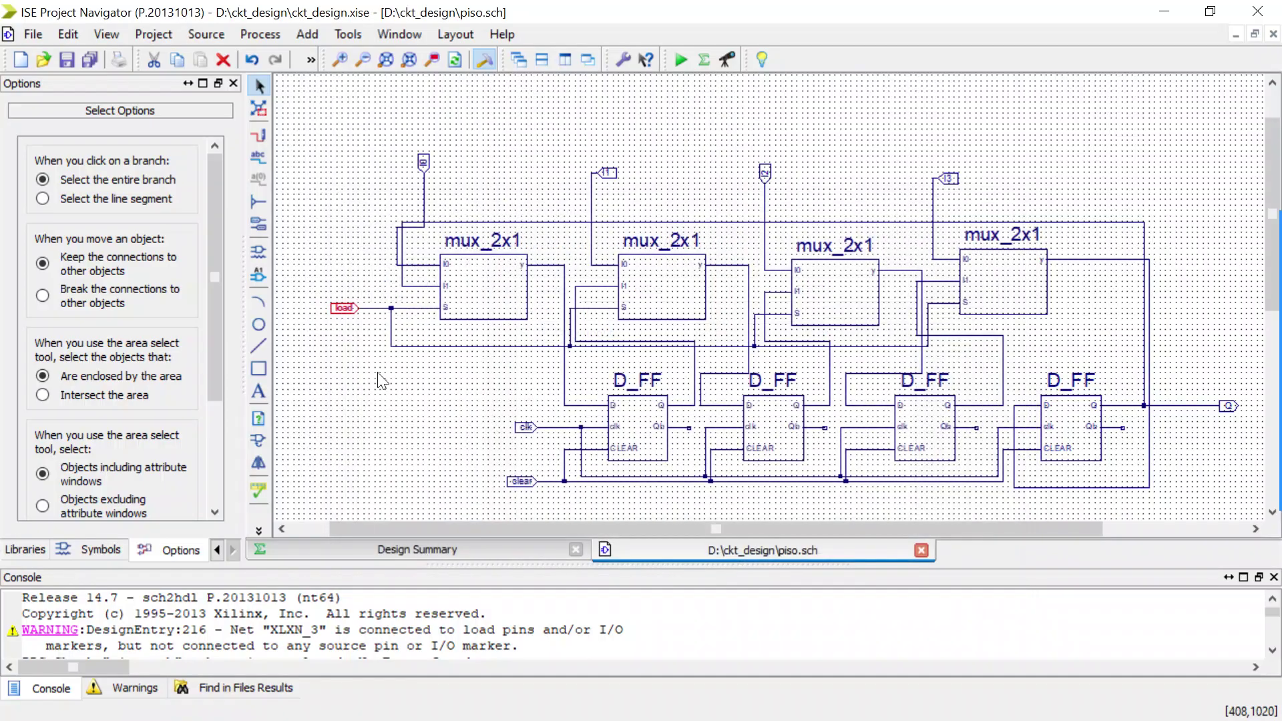
{"action": "left_click", "coordinate": [459, 487]}
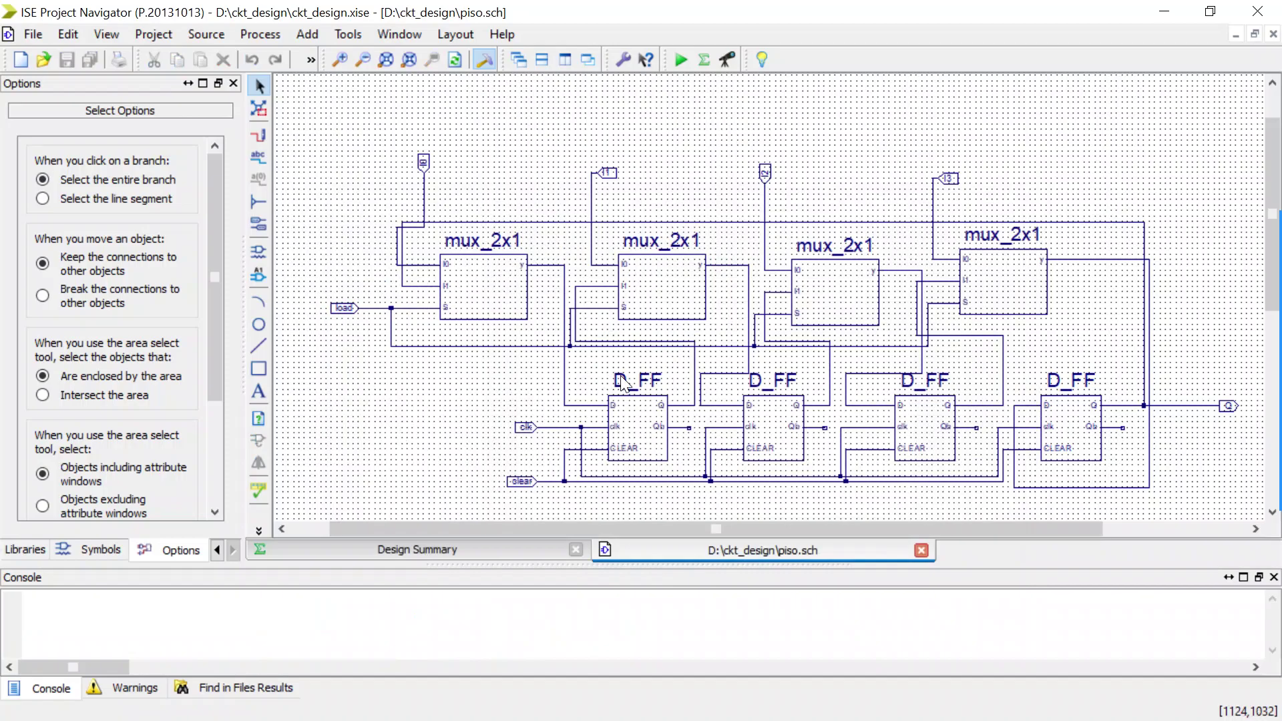
{"action": "mouse_move", "coordinate": [622, 382]}
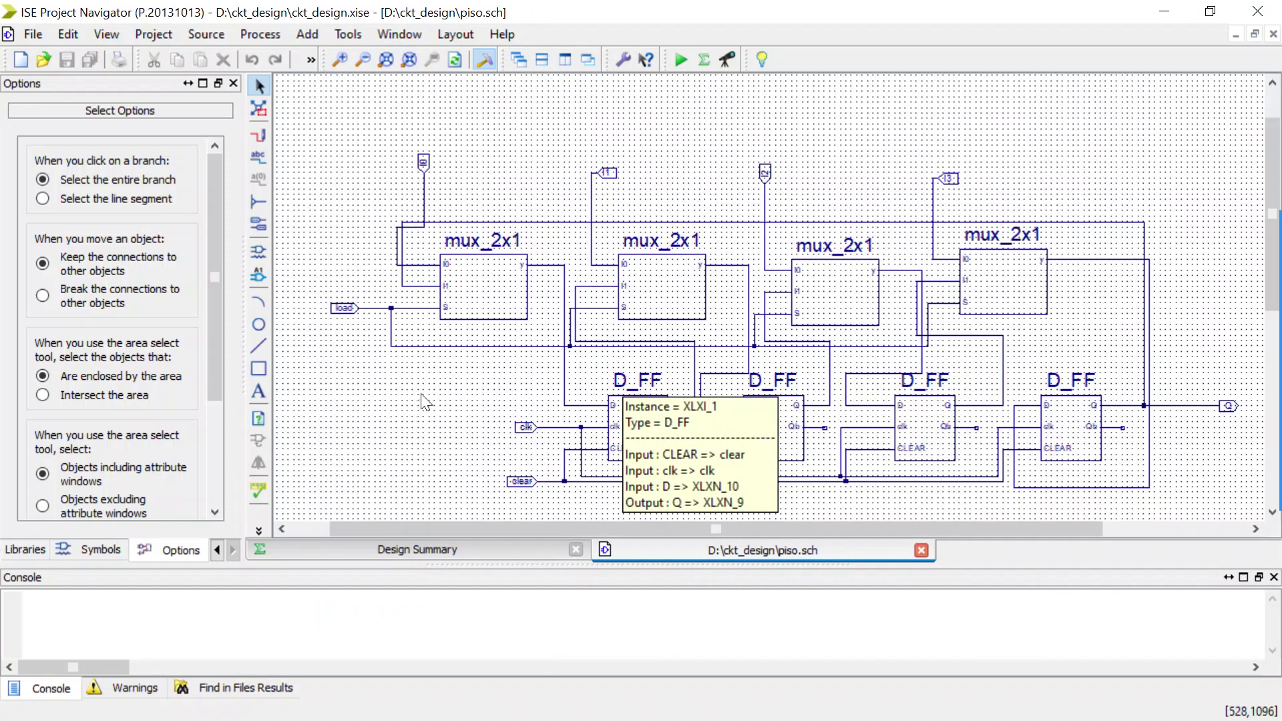